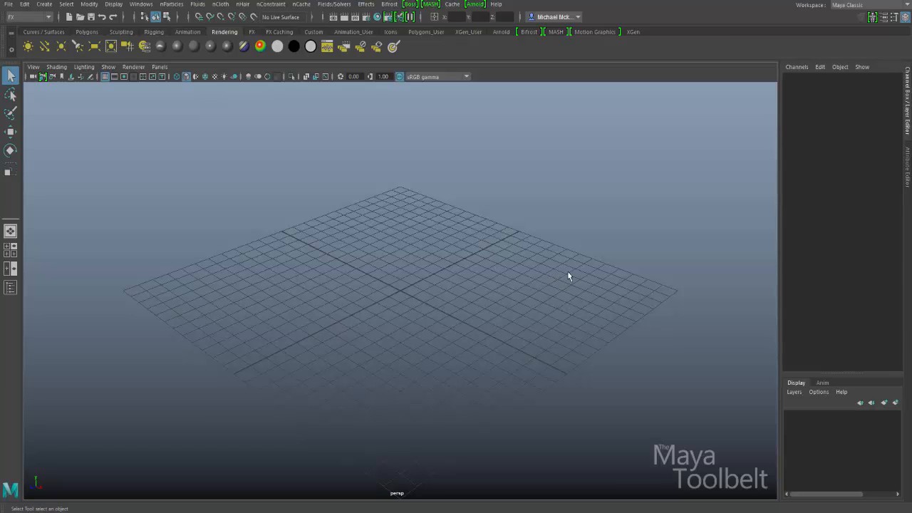
- Switch to the FX menu set, open the Create Fire Effect options and enlarge the window to show all fire attributes
click(29, 16)
click(31, 60)
click(372, 5)
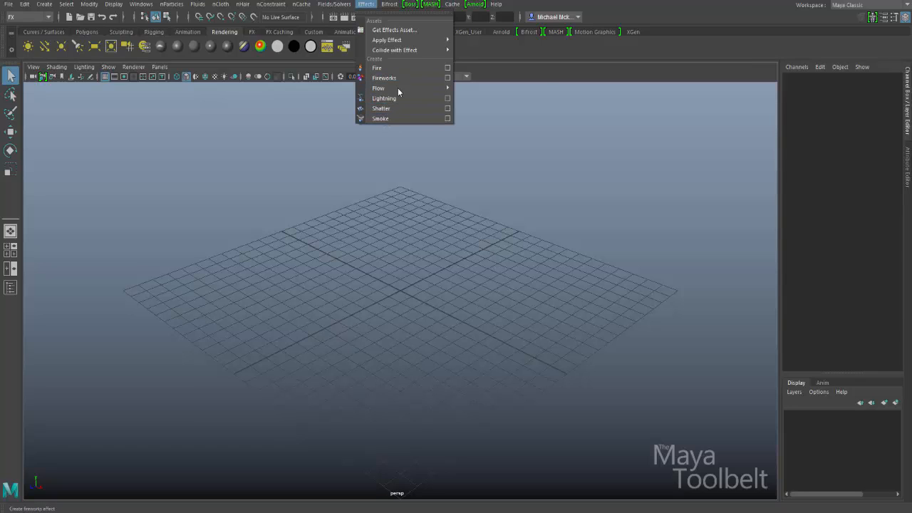
mouse_move(398, 88)
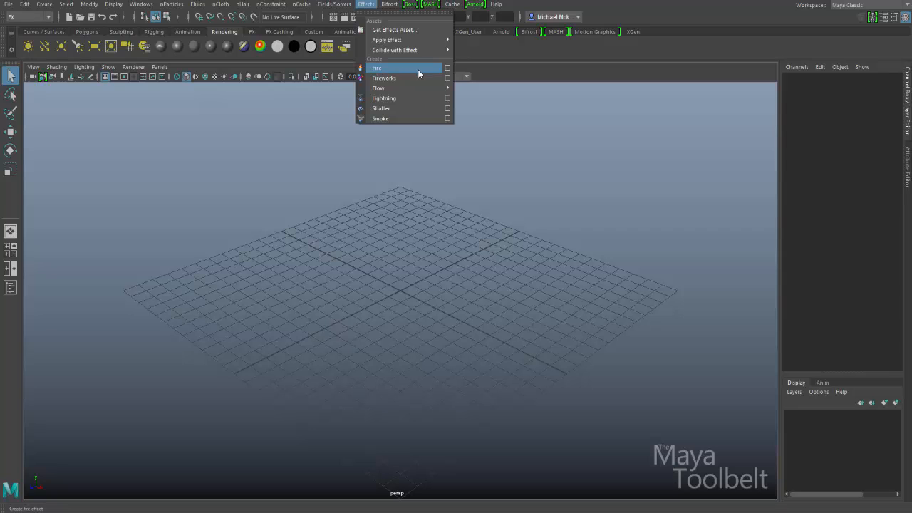
click(448, 69)
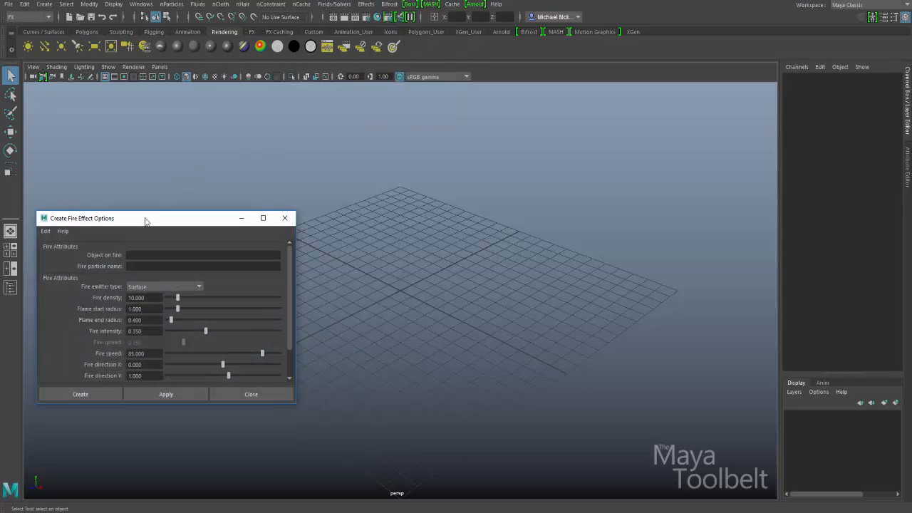
drag(147, 215, 140, 101)
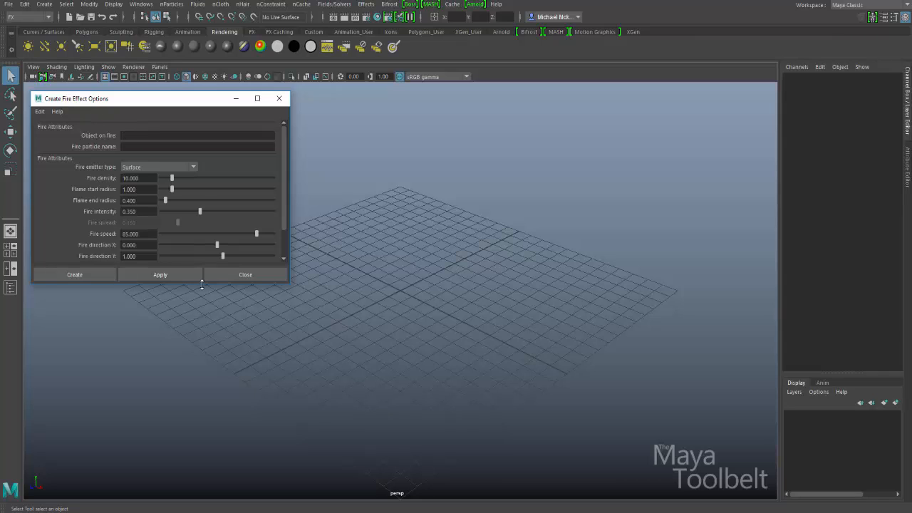
drag(202, 284, 197, 329)
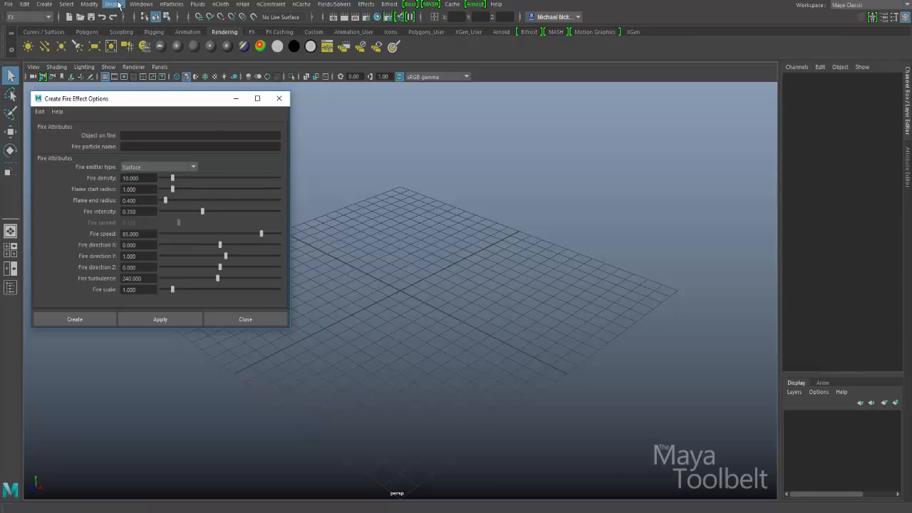
- Examine the nParticle Create Emitter options, including the Distance/Direction attributes, and return to the Create Fire Effect options
click(171, 5)
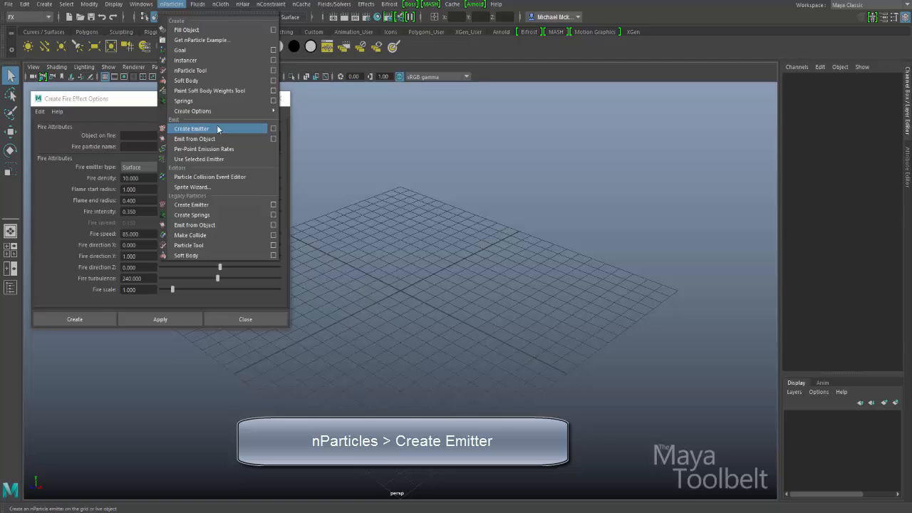
click(273, 129)
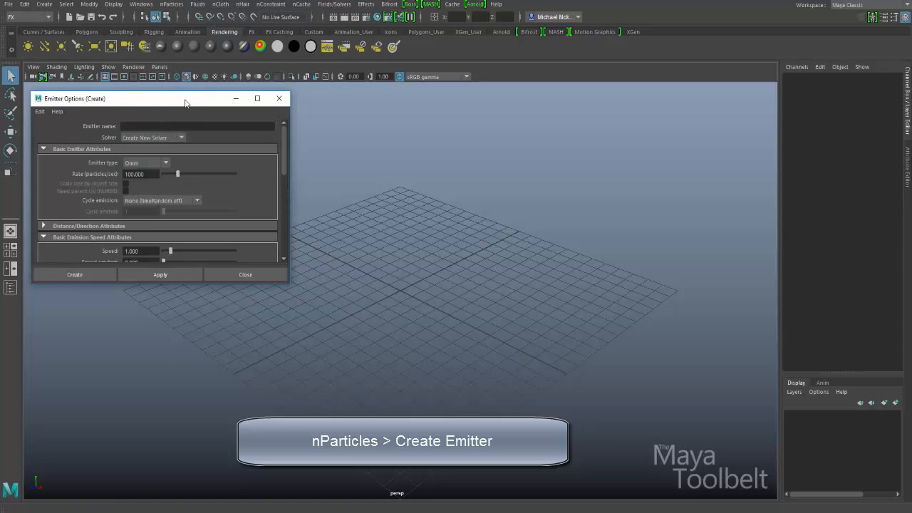
mouse_move(184, 103)
mouse_down()
mouse_move(223, 99)
mouse_move(201, 101)
mouse_up()
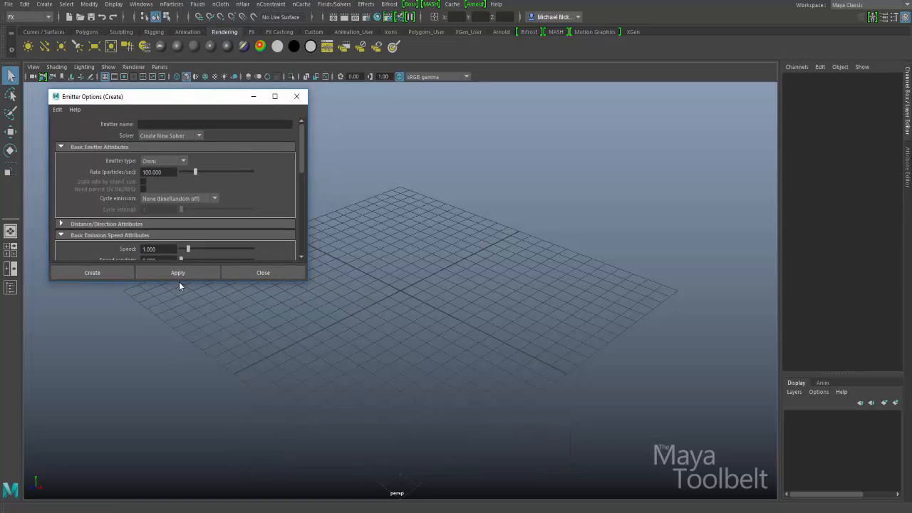
drag(276, 284, 275, 416)
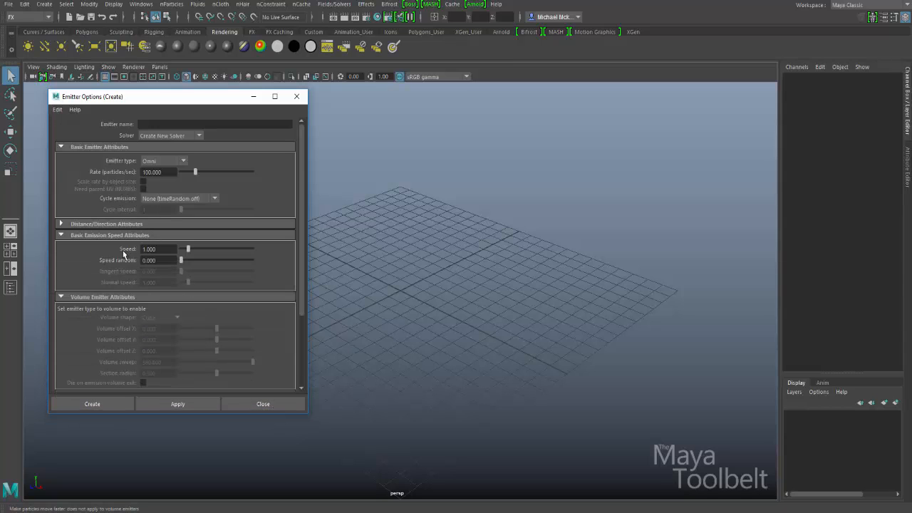
scroll(141, 328, down, 3)
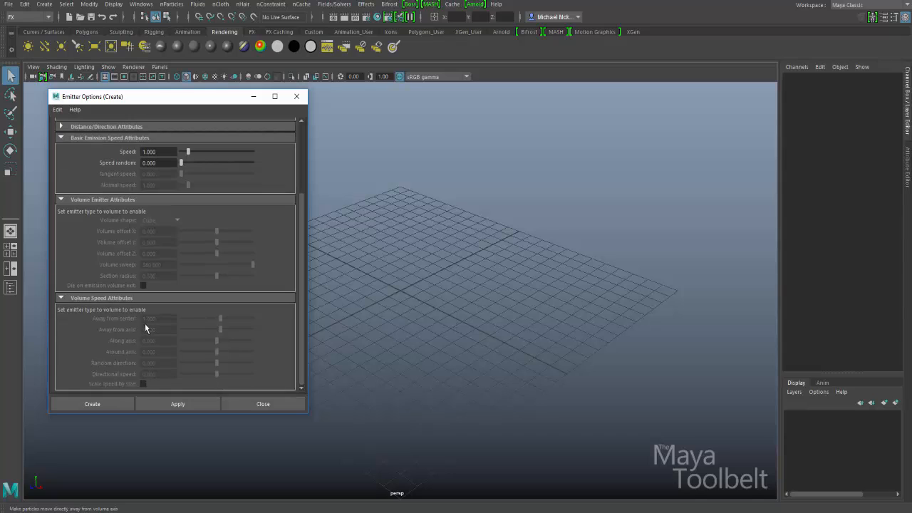
scroll(144, 323, up, 3)
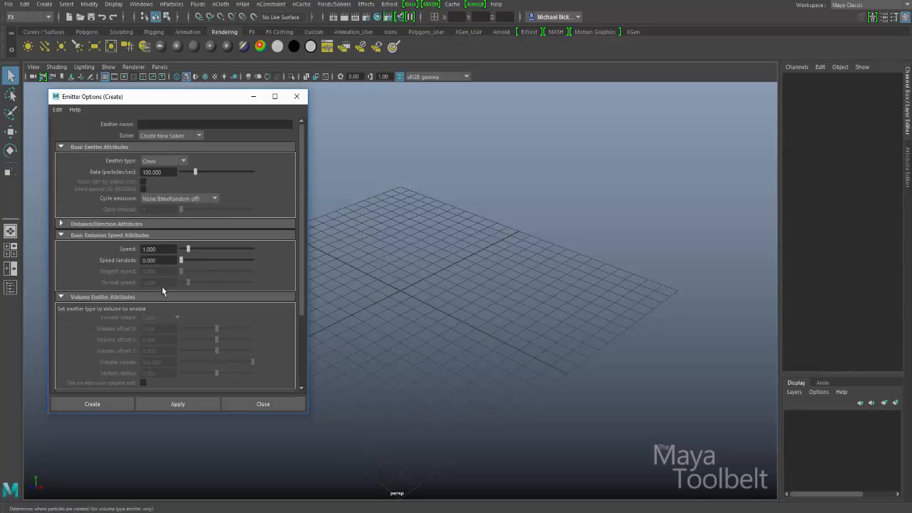
click(93, 225)
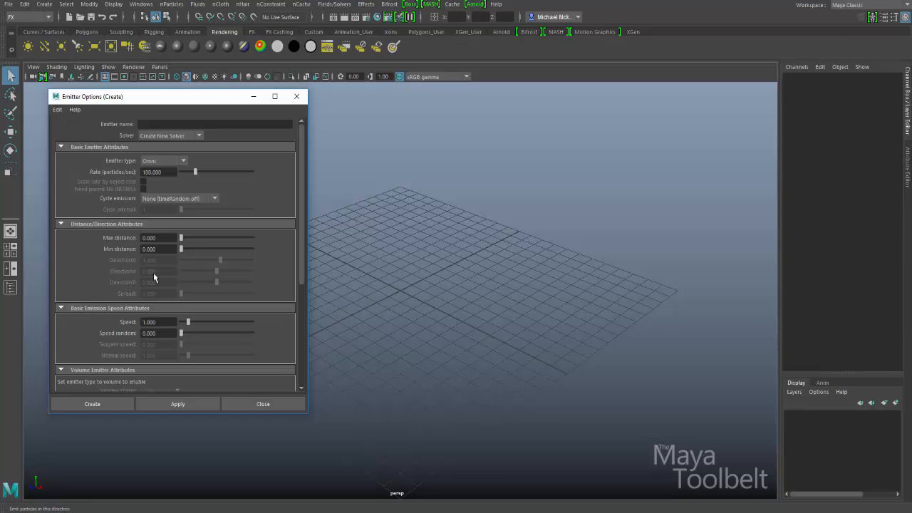
click(366, 4)
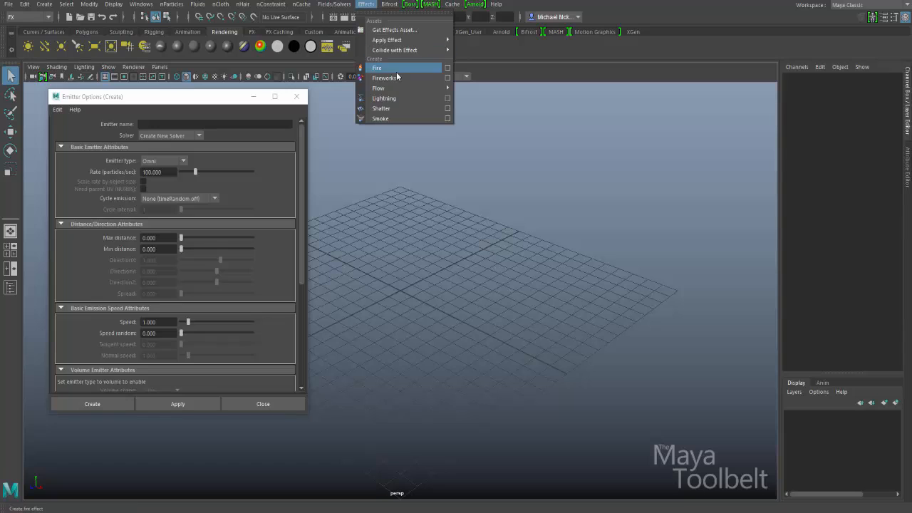
click(447, 67)
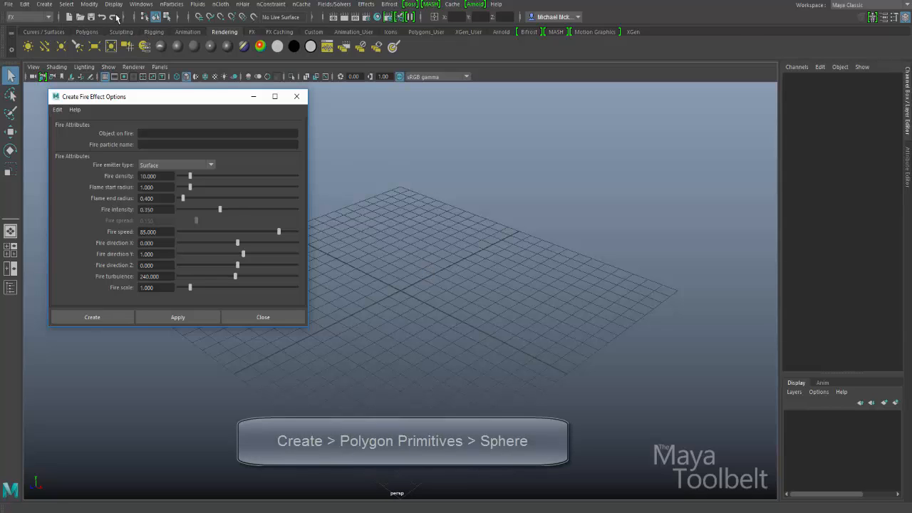
- Create a polygon sphere scaled uniformly to about 2.36 and hide the viewport grid
click(50, 5)
mouse_move(129, 40)
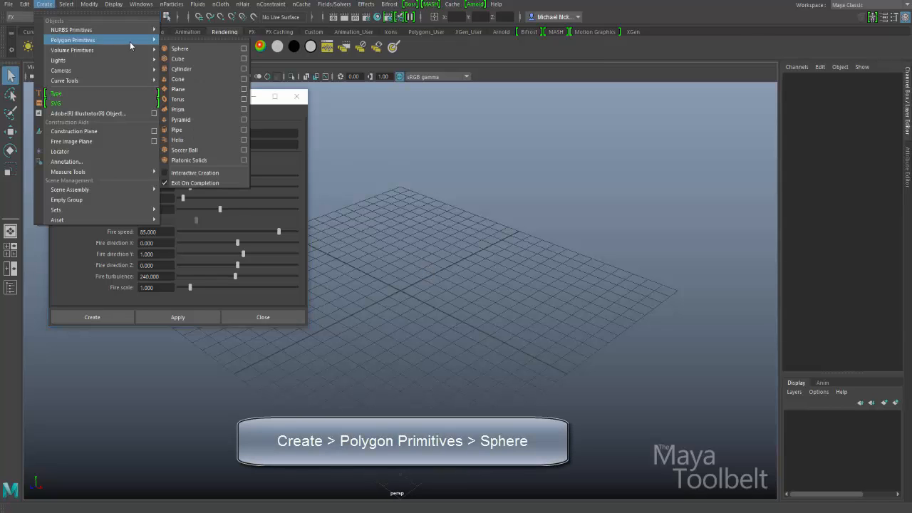
click(182, 52)
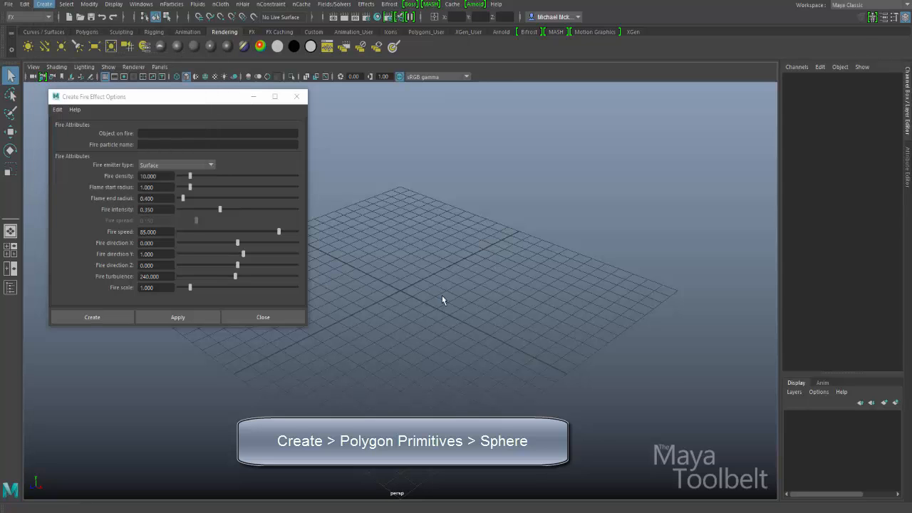
alt+drag(413, 312, 442, 295)
key(r)
click(107, 77)
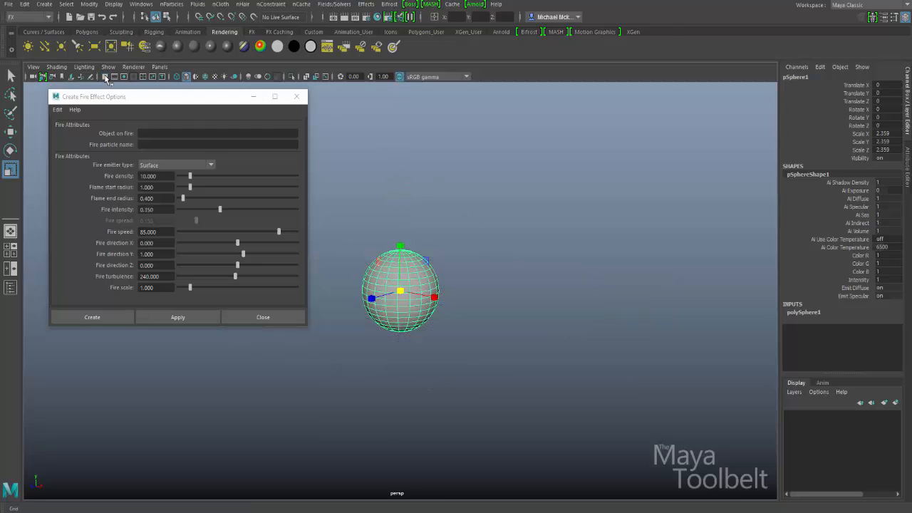
- Shift the sphere slightly along X and select it for the fire effect, leaving the Object on fire and Fire particle name fields empty
key(w)
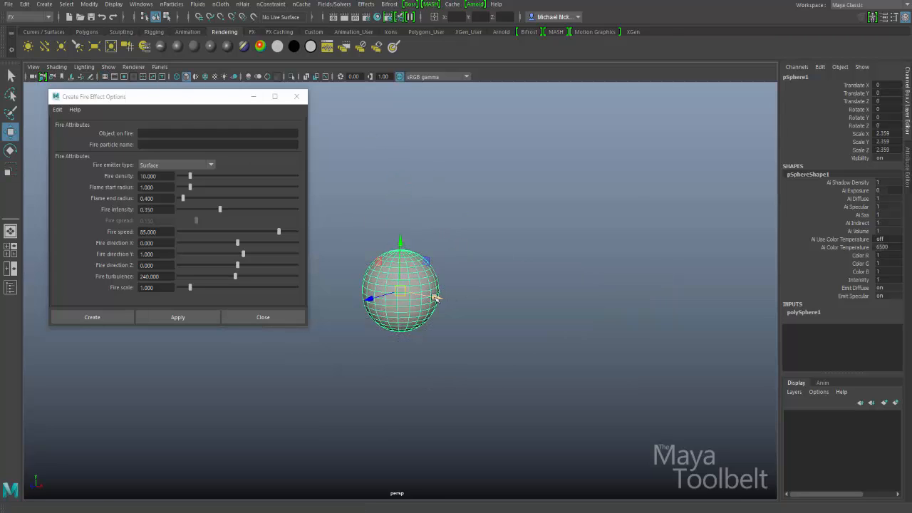
drag(436, 297, 468, 301)
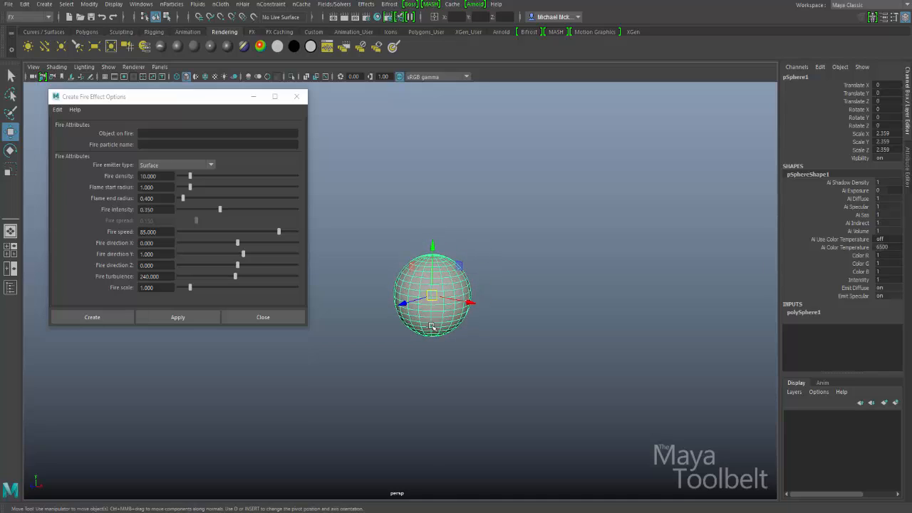
click(516, 252)
click(456, 281)
click(156, 133)
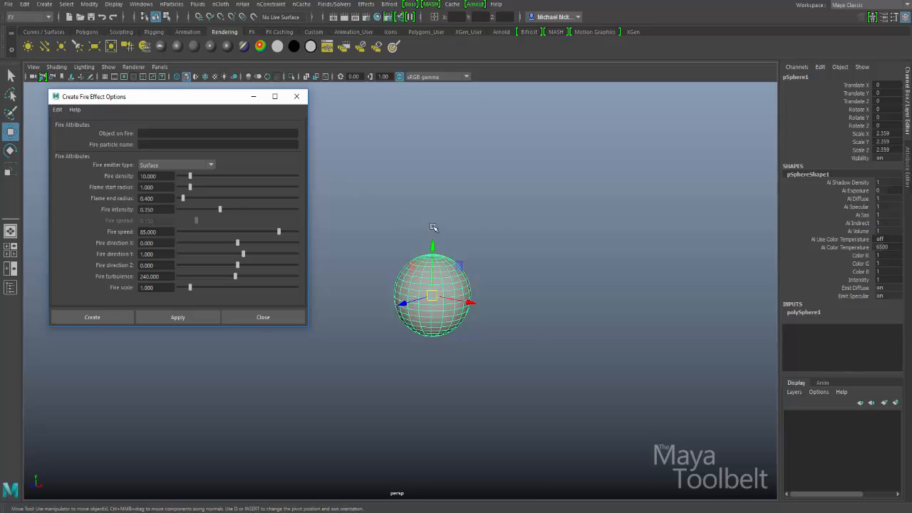
drag(534, 224, 381, 344)
drag(513, 238, 373, 379)
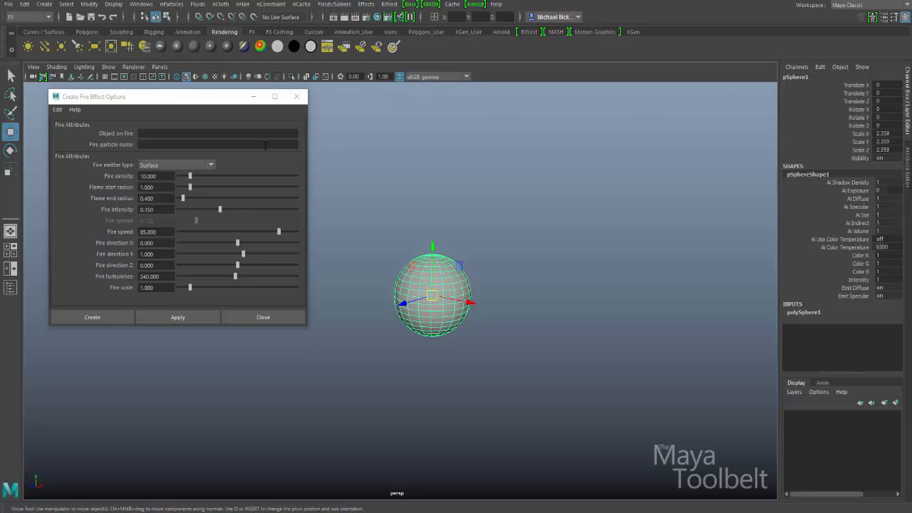
click(417, 197)
click(202, 133)
click(165, 145)
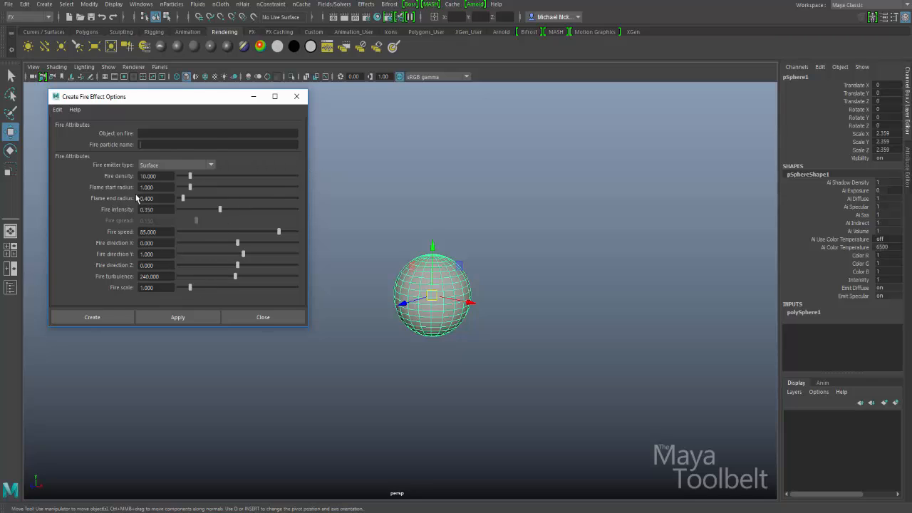
- Reset the fire effect settings to their defaults and create the fire effect on the selected sphere
click(57, 109)
click(70, 132)
drag(105, 101, 86, 100)
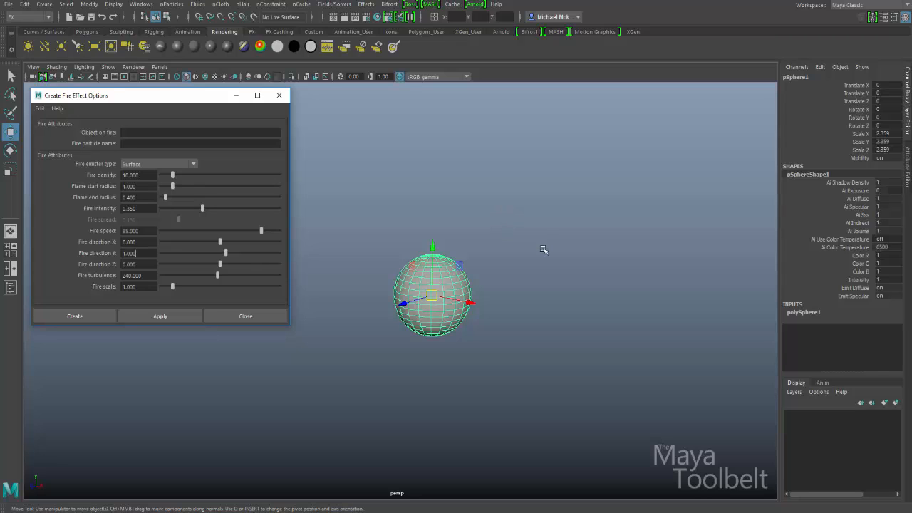
click(136, 253)
click(133, 253)
double_click(148, 243)
click(148, 254)
click(148, 242)
click(78, 318)
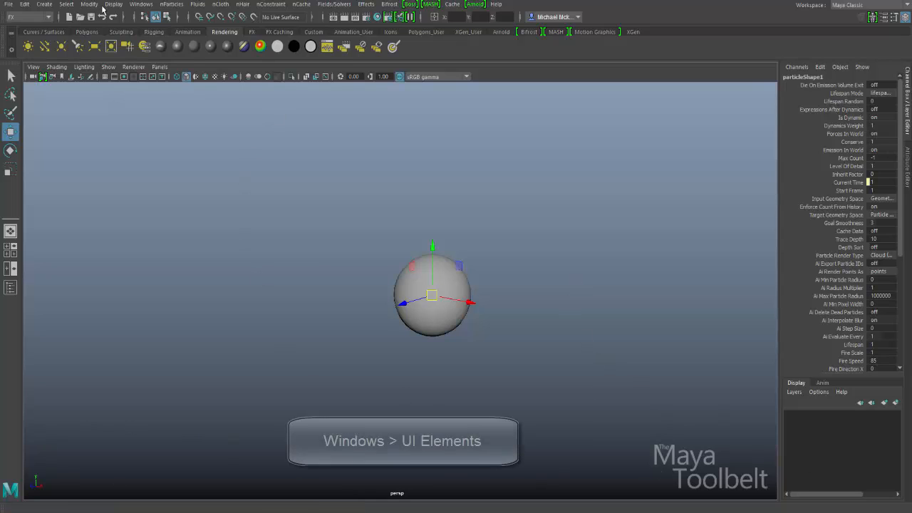
- Show the Time Slider and Range Slider in the interface
click(141, 4)
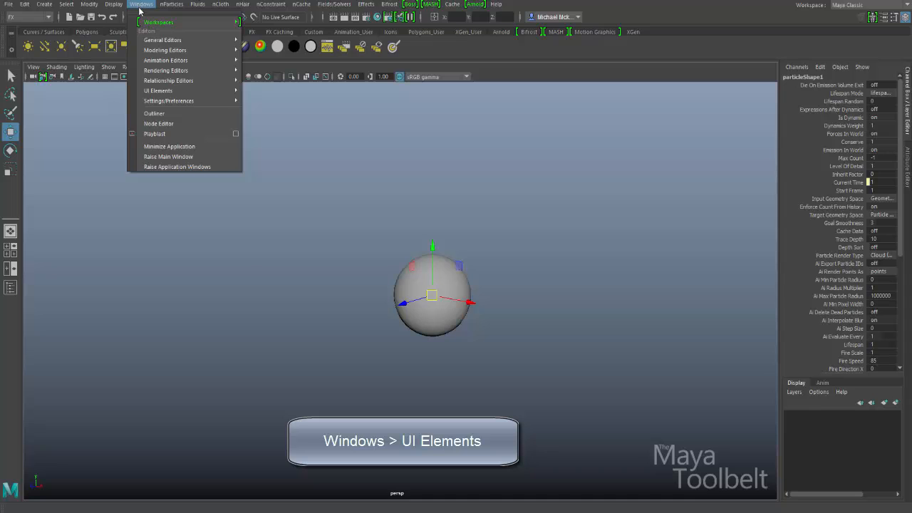
mouse_move(174, 89)
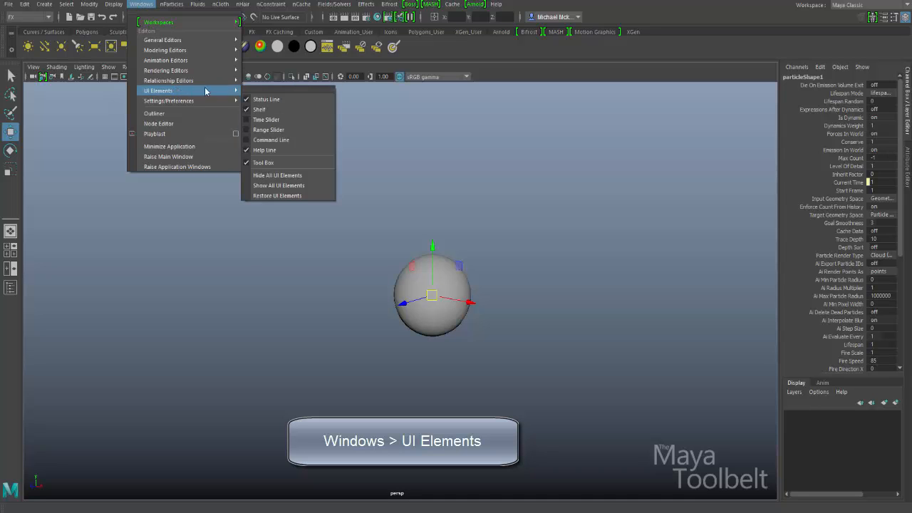
click(283, 89)
drag(292, 79, 183, 105)
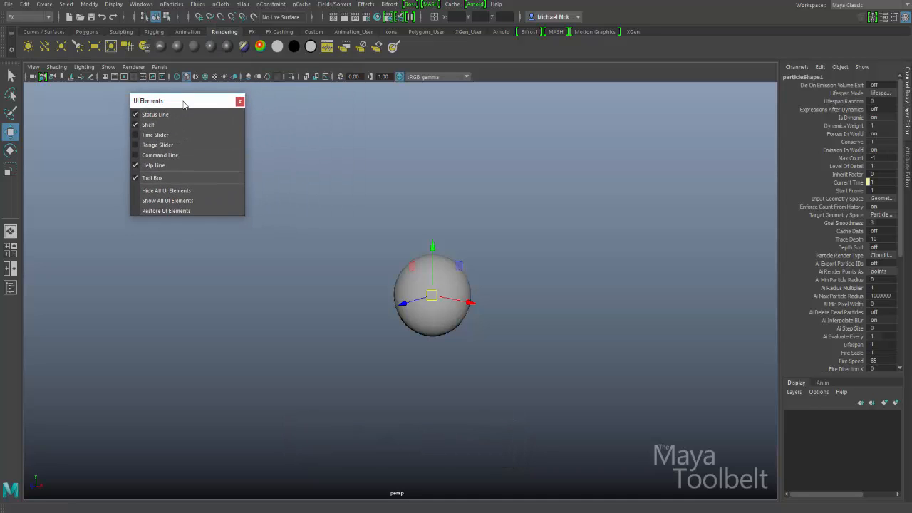
click(163, 135)
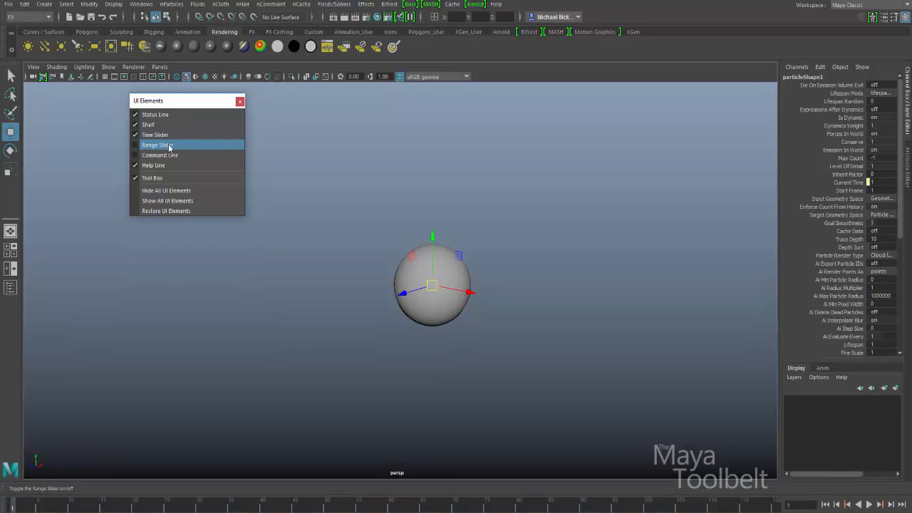
click(169, 146)
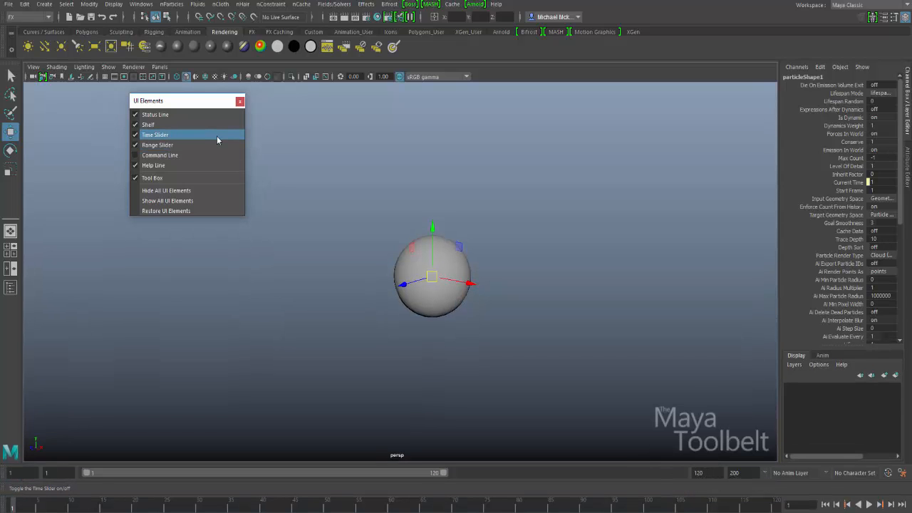
click(238, 101)
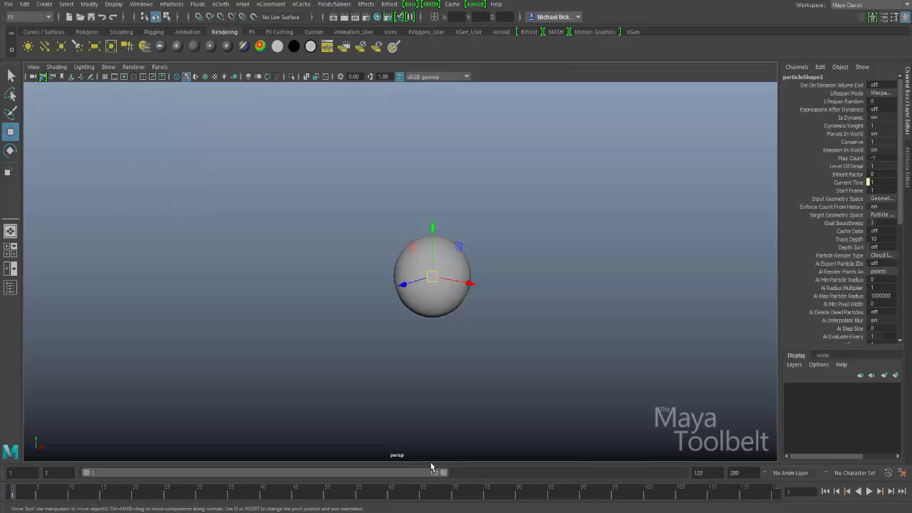
- Set the playback speed to Play every frame in the Time Slider preferences
click(904, 474)
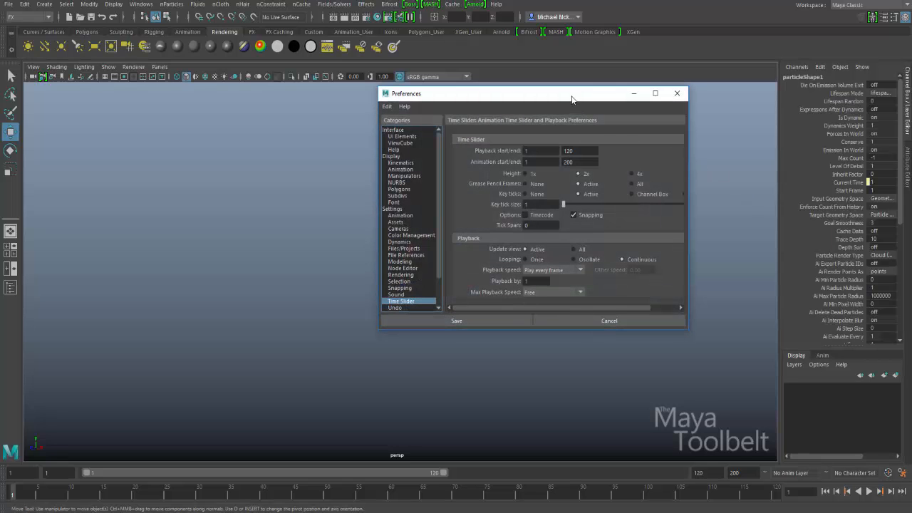
drag(562, 97, 398, 84)
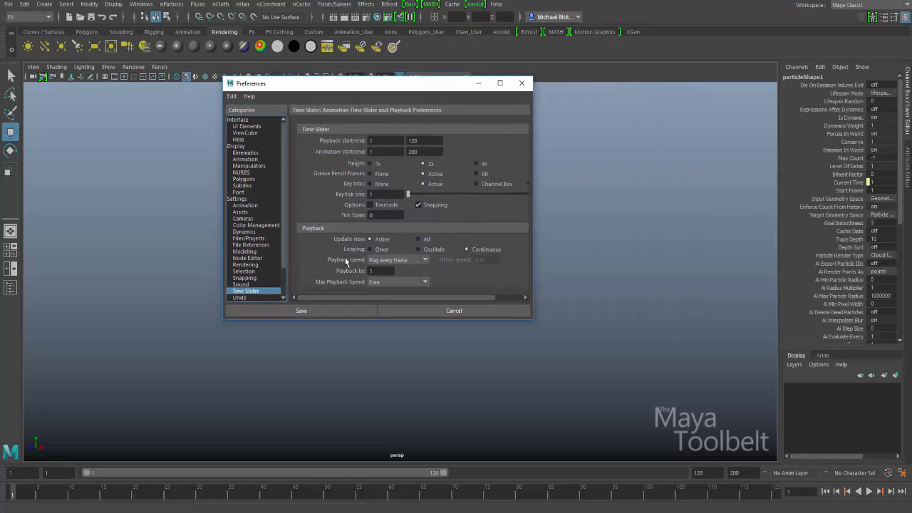
click(373, 266)
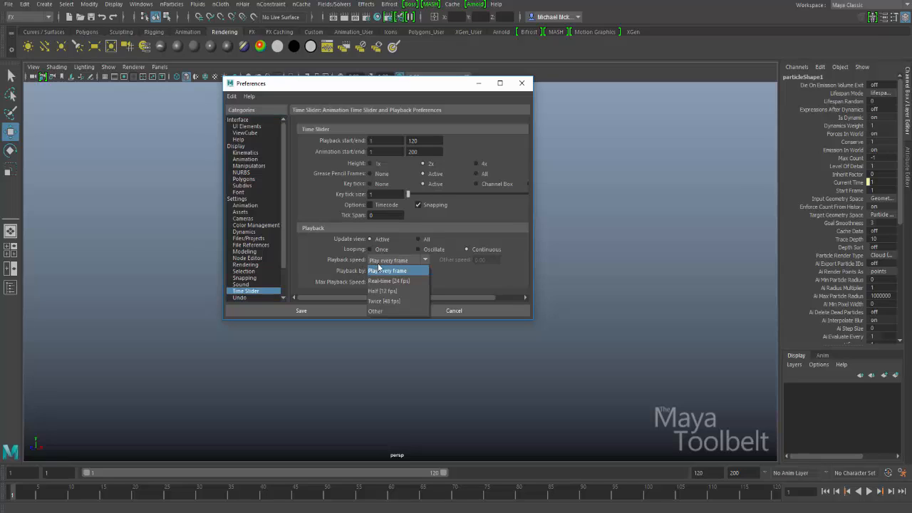
click(388, 263)
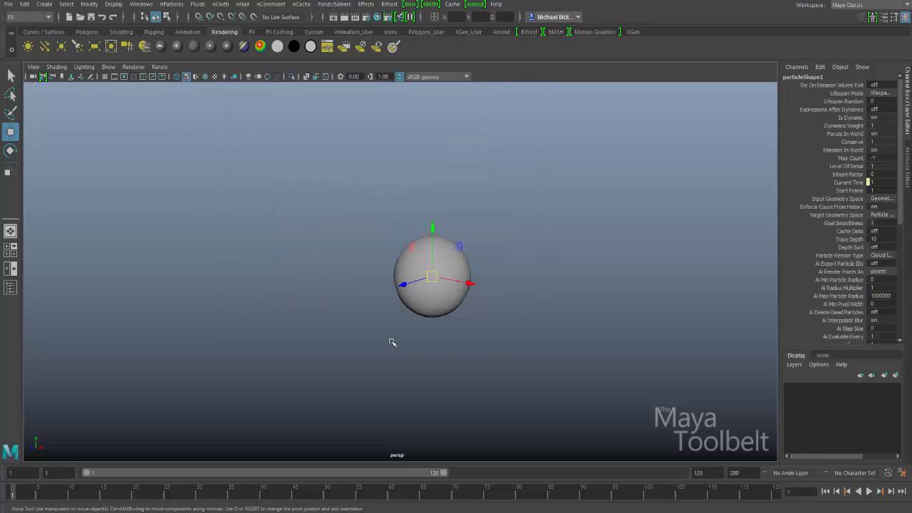
- Play the fire simulation and examine the particles rising from the sphere from several angles
alt+middle_drag(502, 345, 450, 367)
mouse_move(450, 367)
alt+mouse_down()
mouse_move(491, 373)
mouse_move(460, 371)
alt+mouse_up()
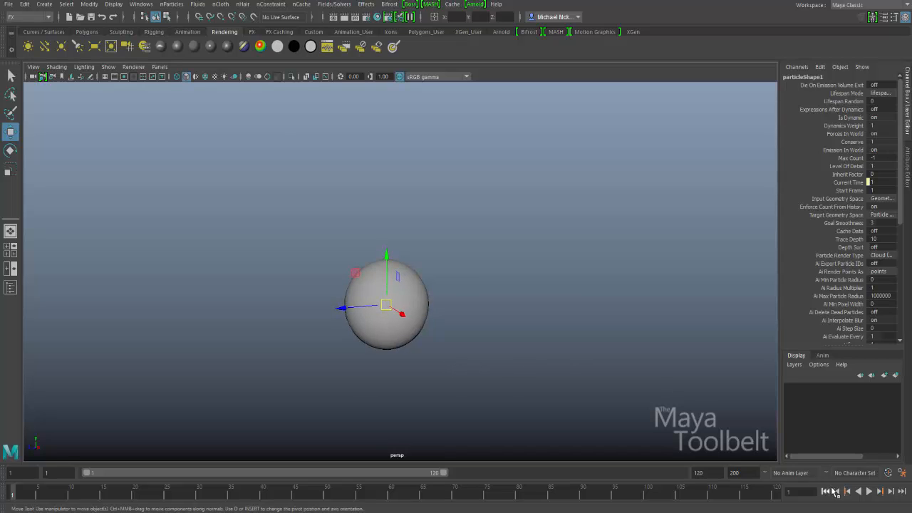
click(869, 491)
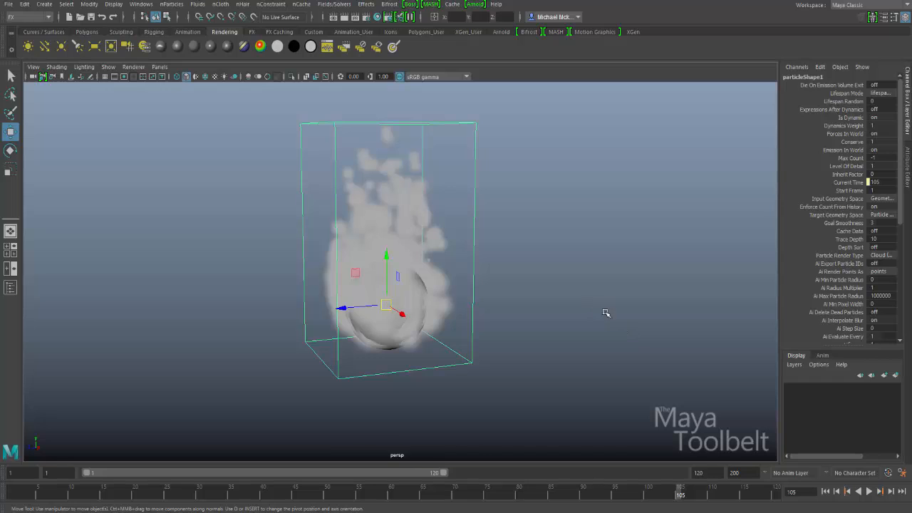
alt+drag(606, 312, 544, 301)
click(580, 303)
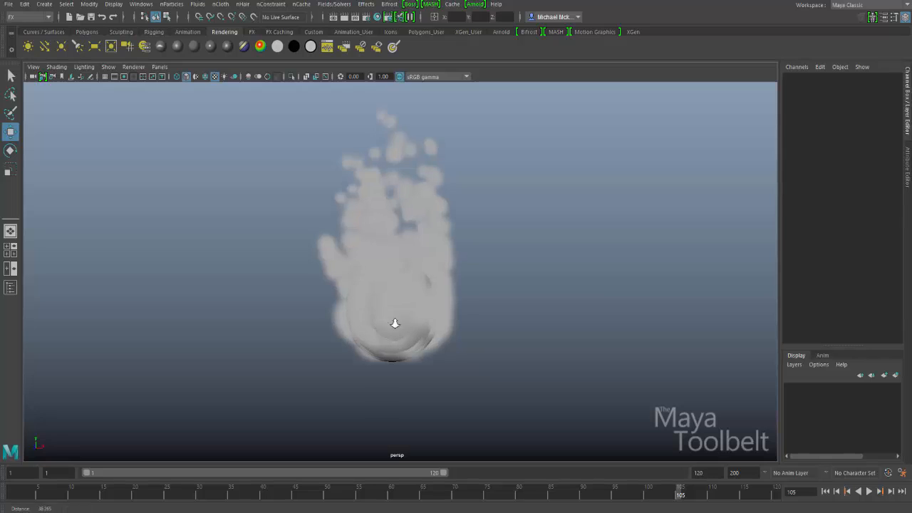
alt+drag(395, 323, 473, 320)
- Extend the playback and animation end time to frame 500 while the simulation runs, and stop playback
click(869, 491)
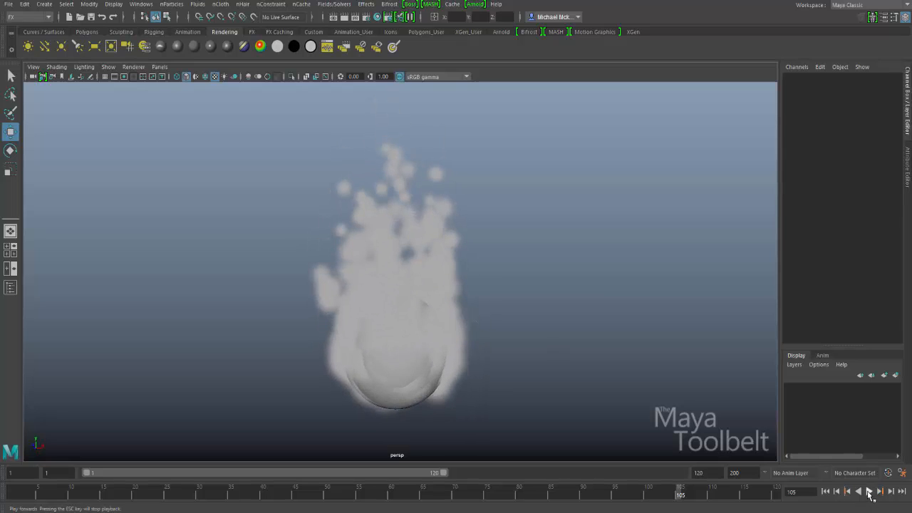
mouse_move(584, 348)
alt+mouse_down()
mouse_move(601, 327)
mouse_move(566, 350)
mouse_move(579, 353)
alt+mouse_up()
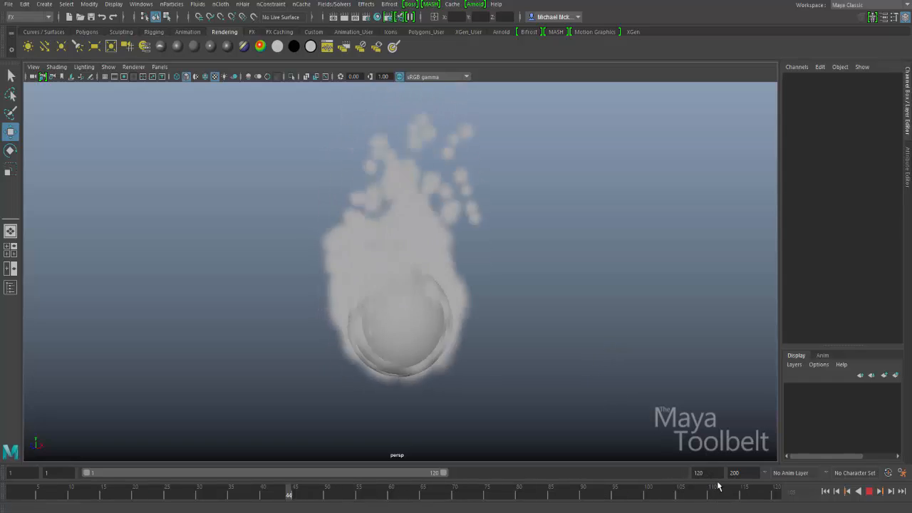
drag(717, 472, 693, 473)
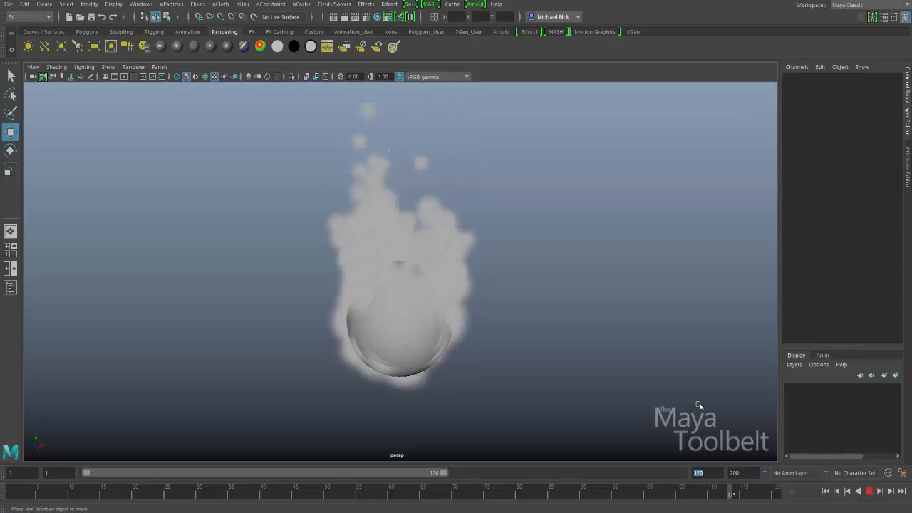
text(500)
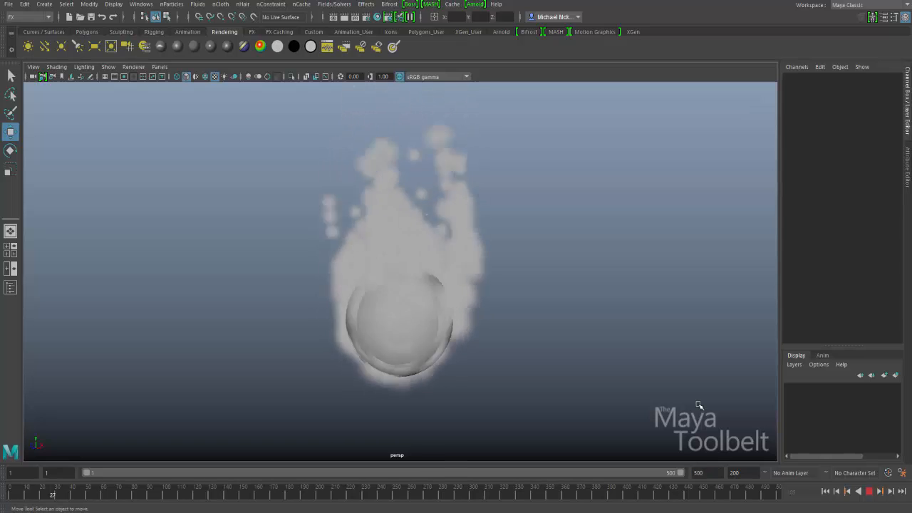
key(Return)
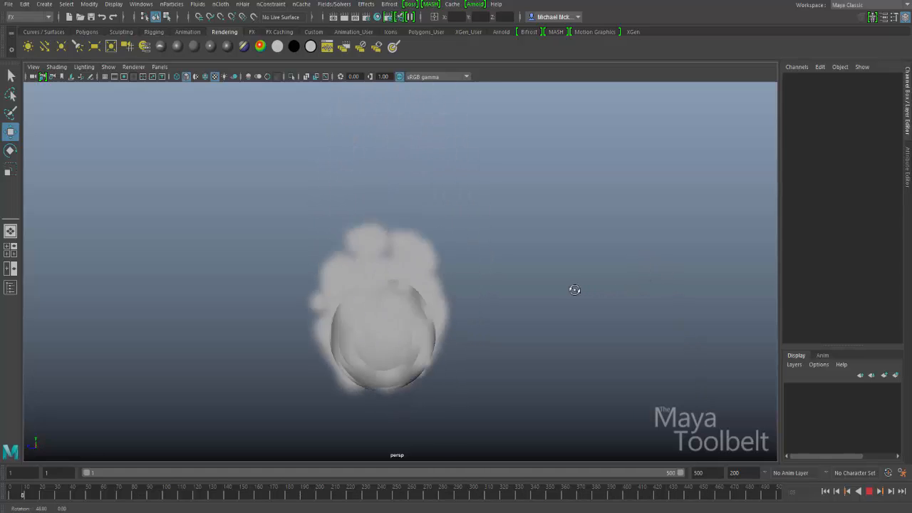
click(870, 491)
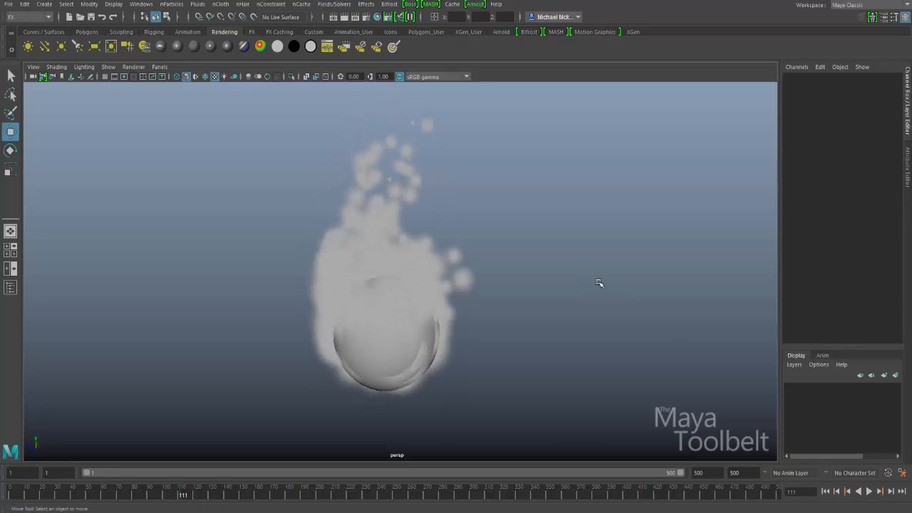
- Turn on the Resolution Gate for the perspective camera and frame the burning sphere larger inside it
mouse_move(478, 238)
alt+mouse_down()
mouse_move(535, 268)
mouse_move(501, 238)
alt+mouse_up()
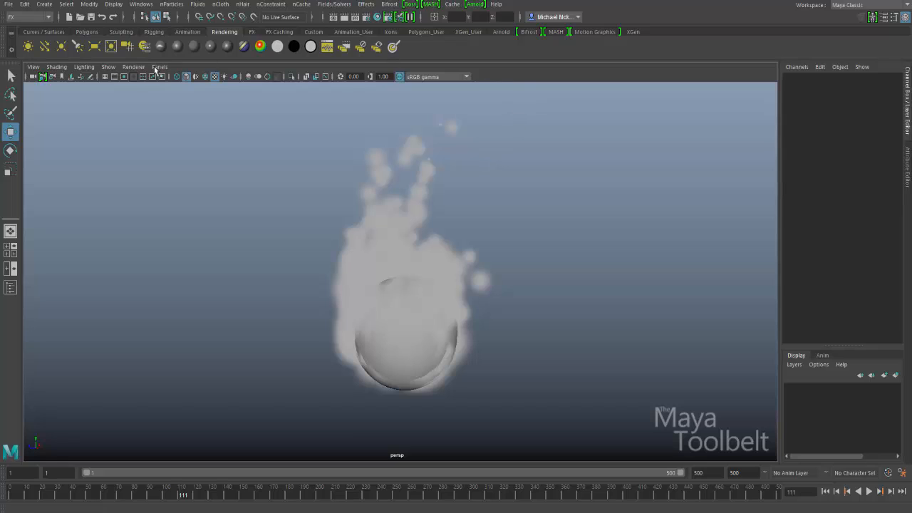
click(36, 67)
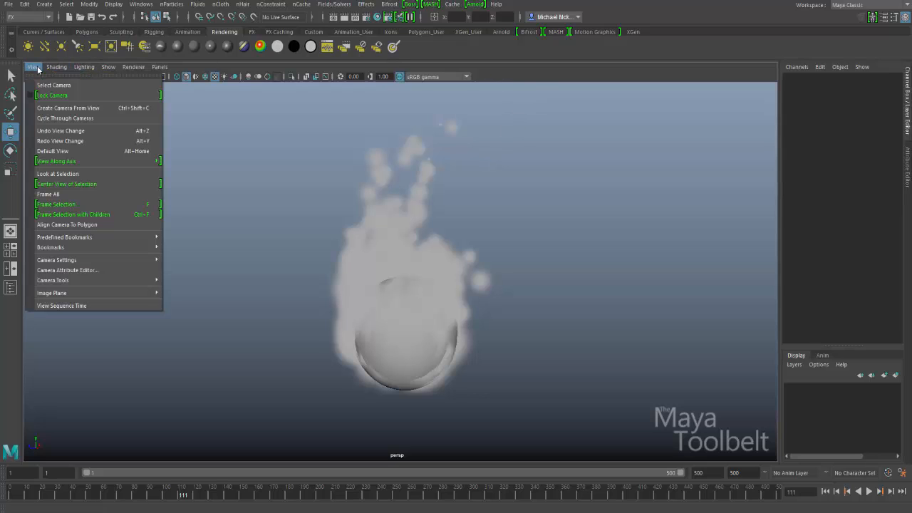
mouse_move(121, 263)
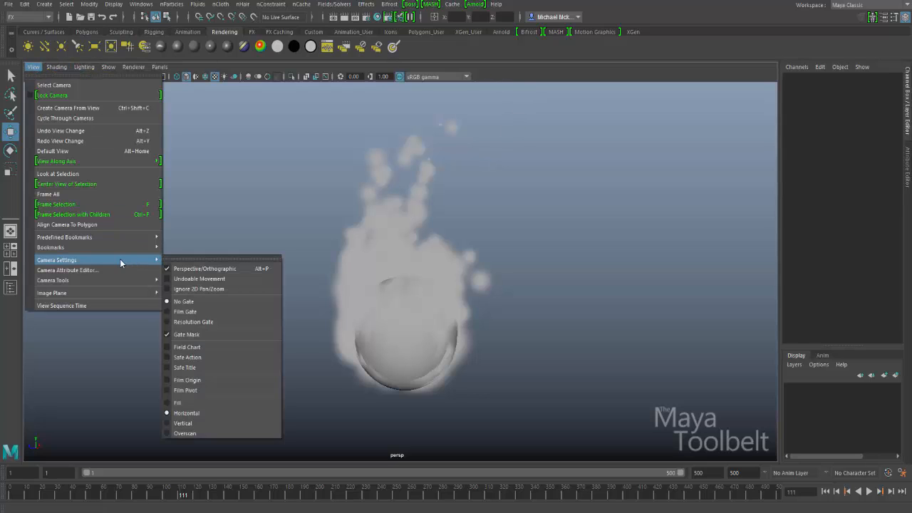
click(193, 258)
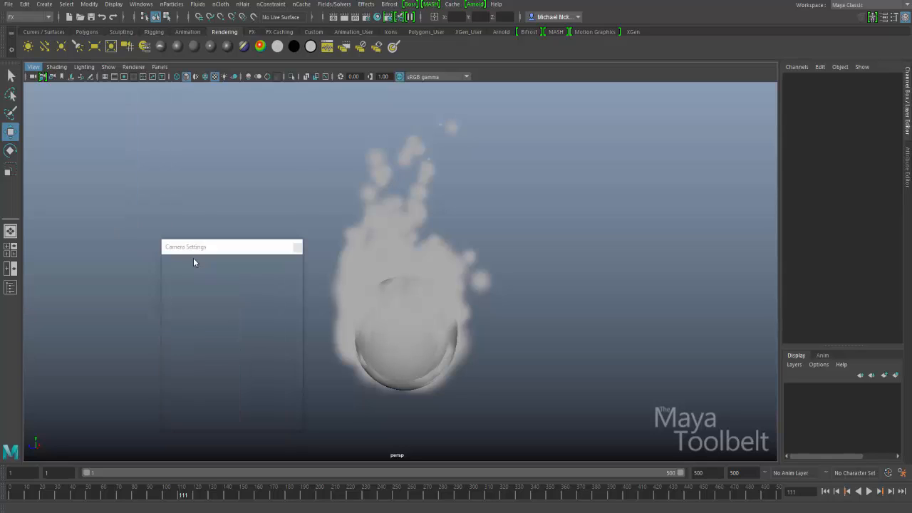
drag(211, 250, 106, 120)
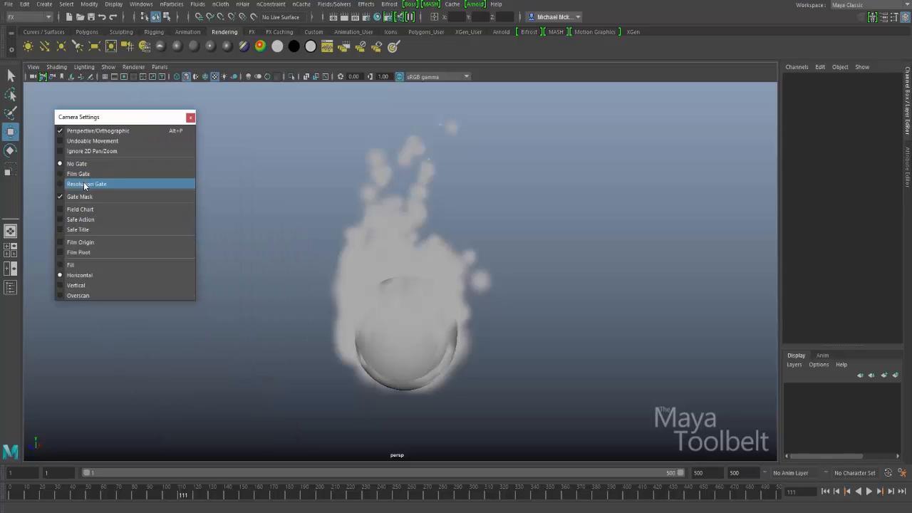
click(85, 185)
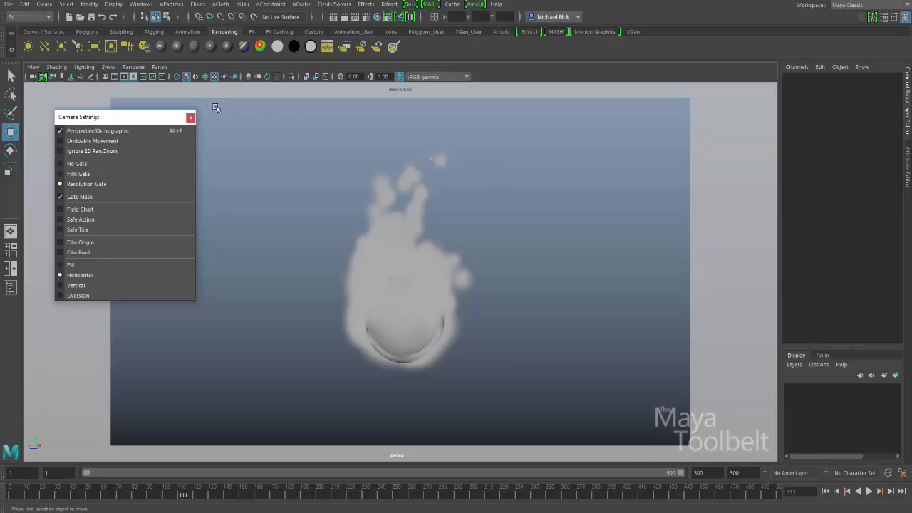
click(190, 117)
alt+right_drag(428, 218, 510, 228)
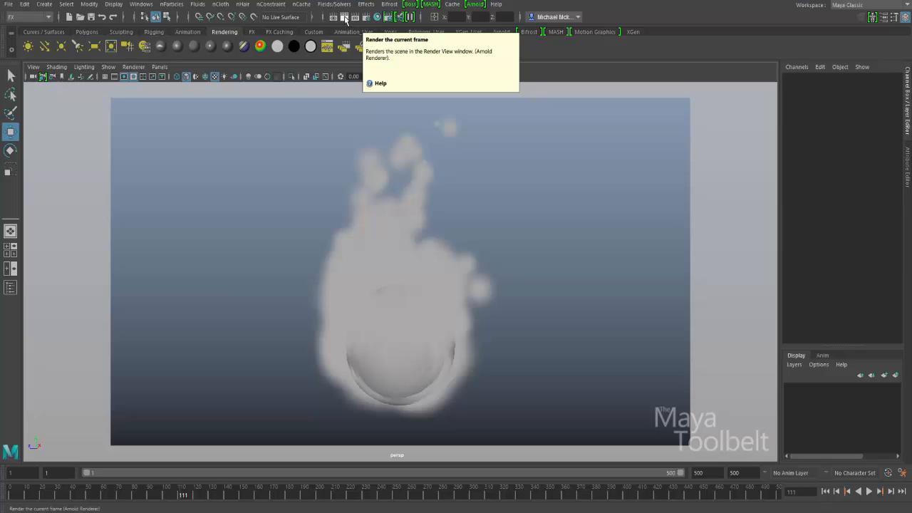
- Render the current frame with the Arnold Renderer and look over the available renderers
click(345, 18)
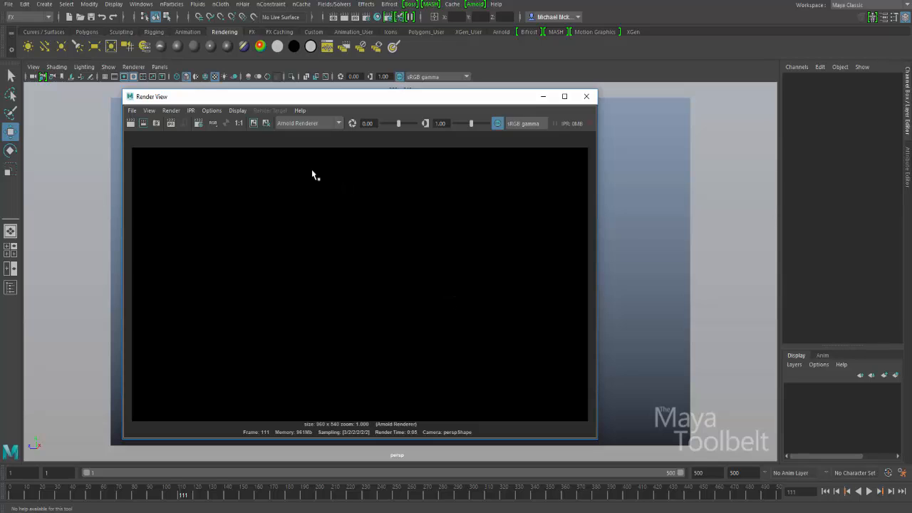
click(290, 124)
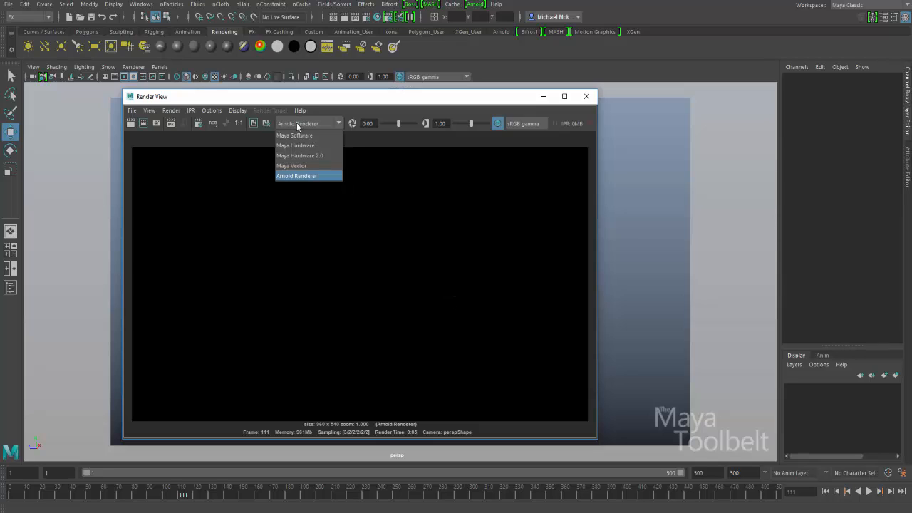
click(318, 125)
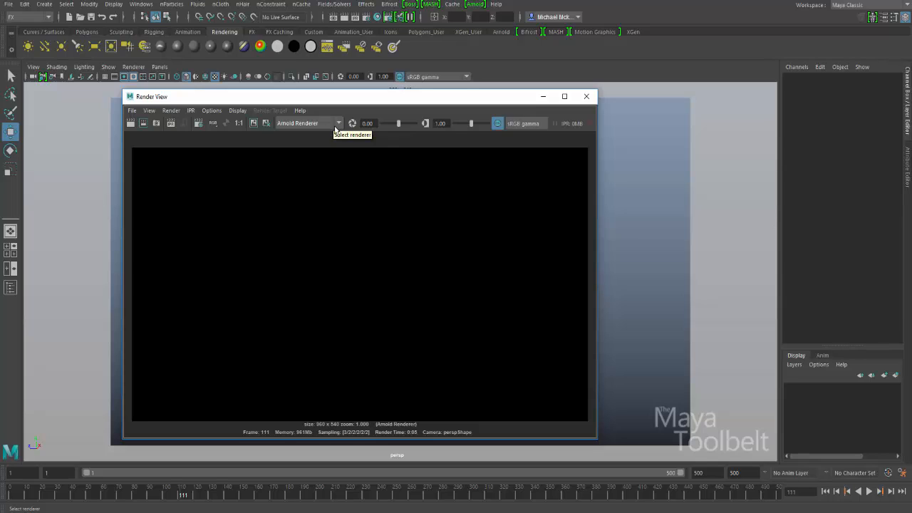
- Switch the renderer to Maya Software, render the frame again and close the Render View
click(335, 127)
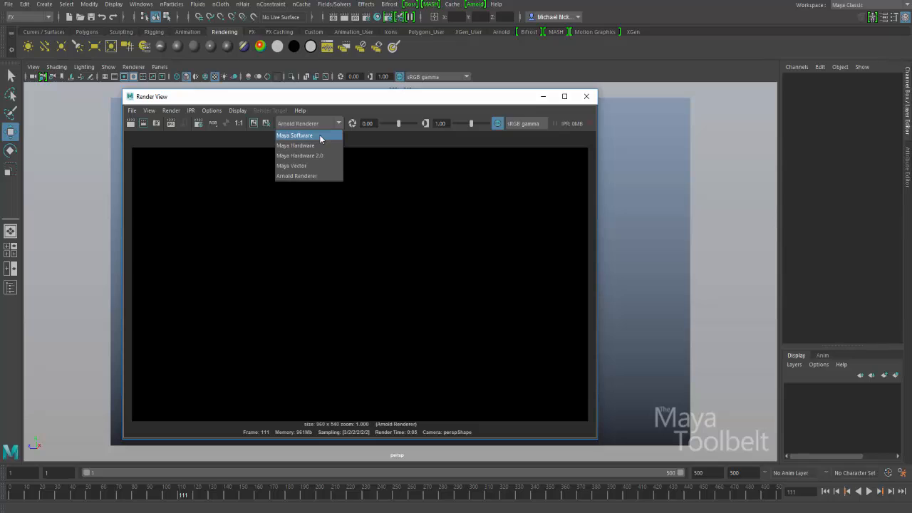
click(320, 134)
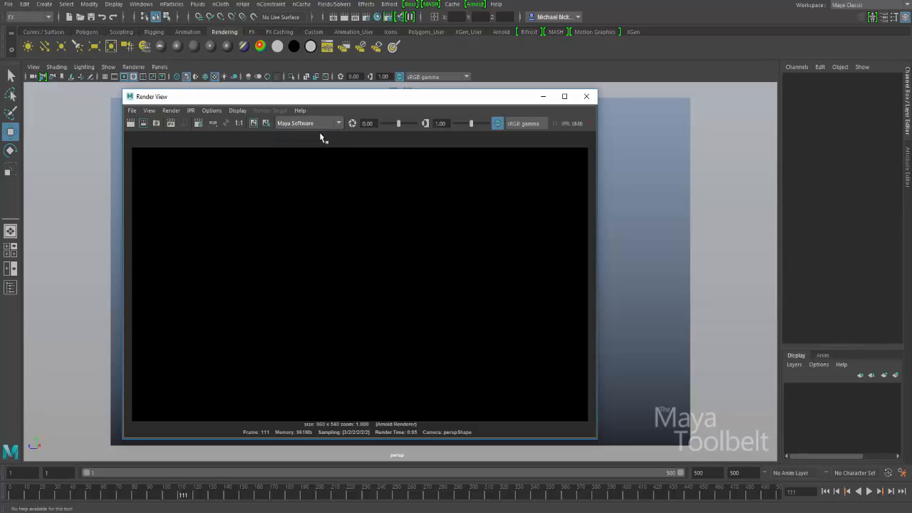
click(131, 124)
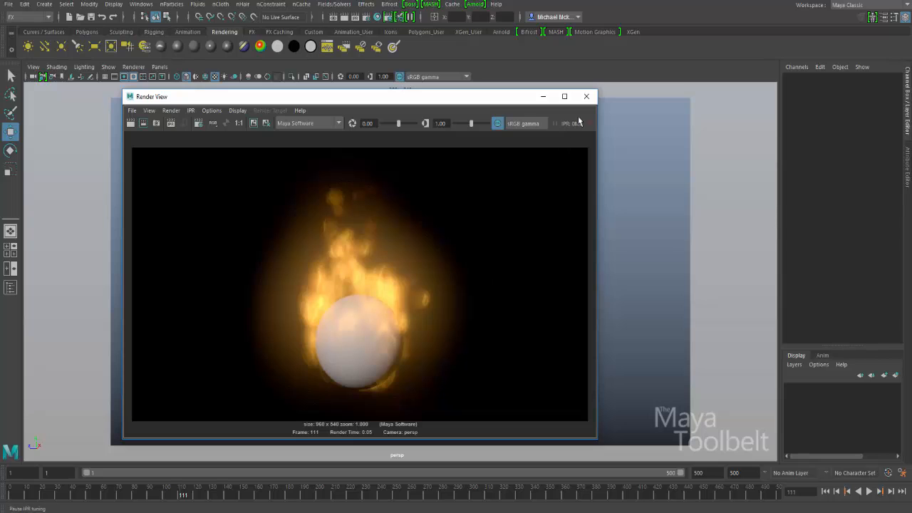
click(586, 96)
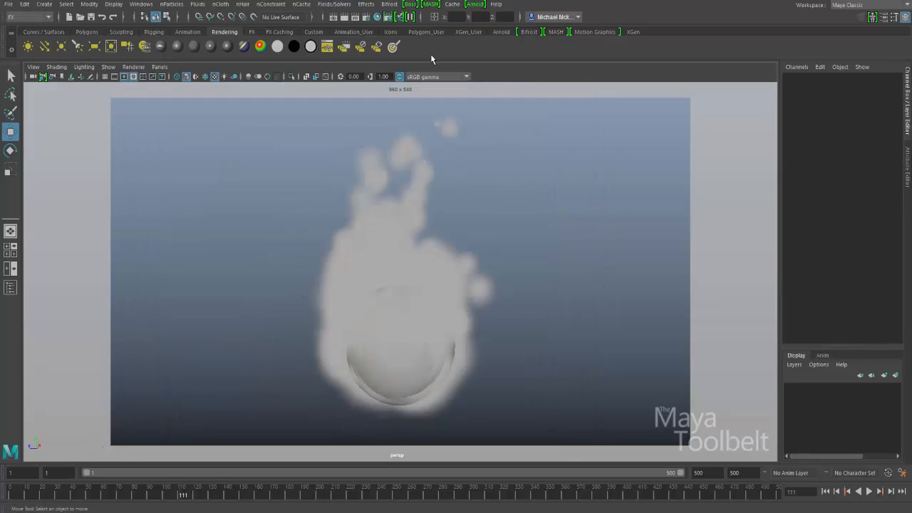
- Open the Create Fire Effect options for reference and play the simulation briefly
click(361, 5)
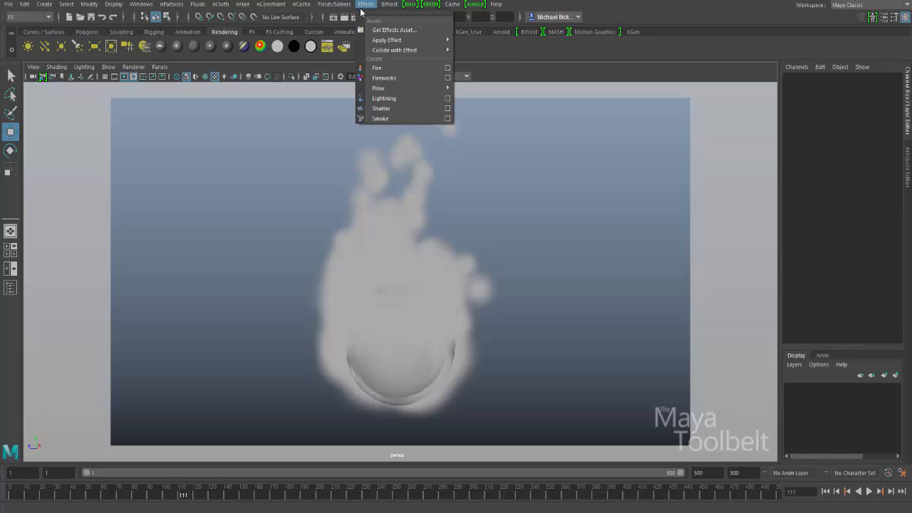
click(444, 68)
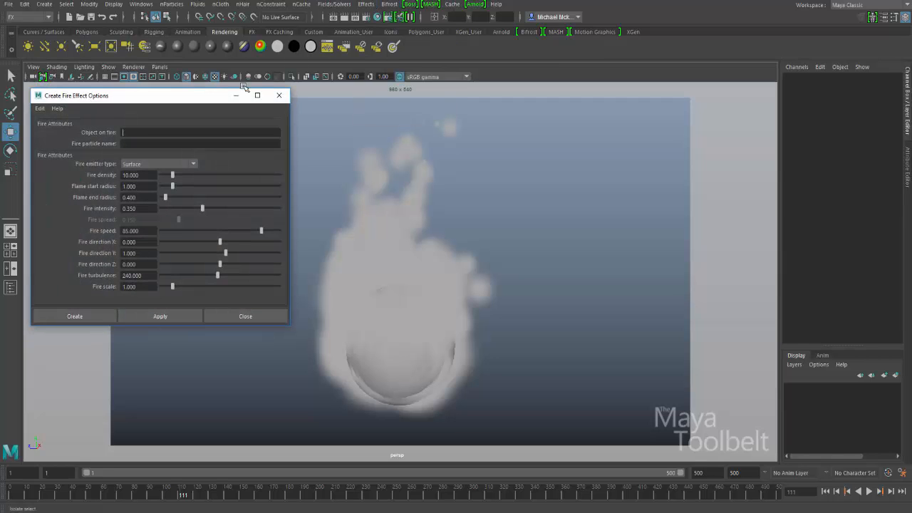
drag(203, 100, 210, 112)
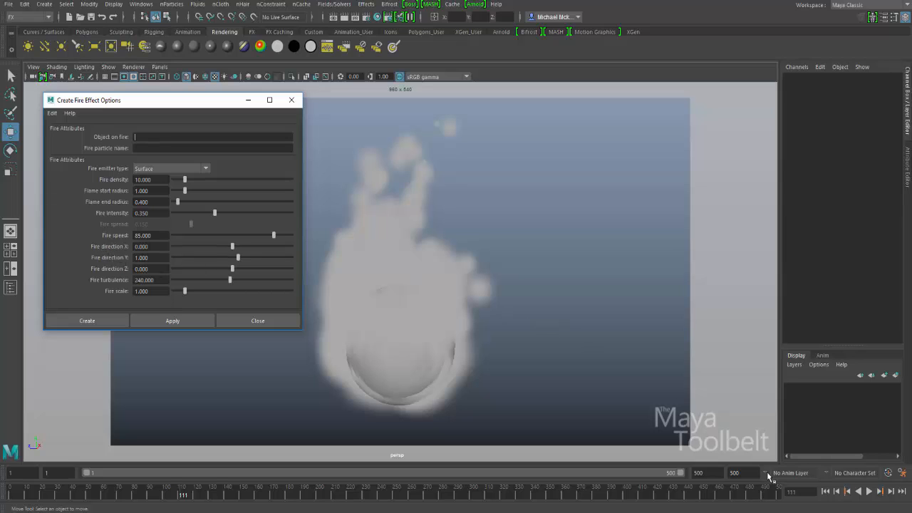
click(870, 491)
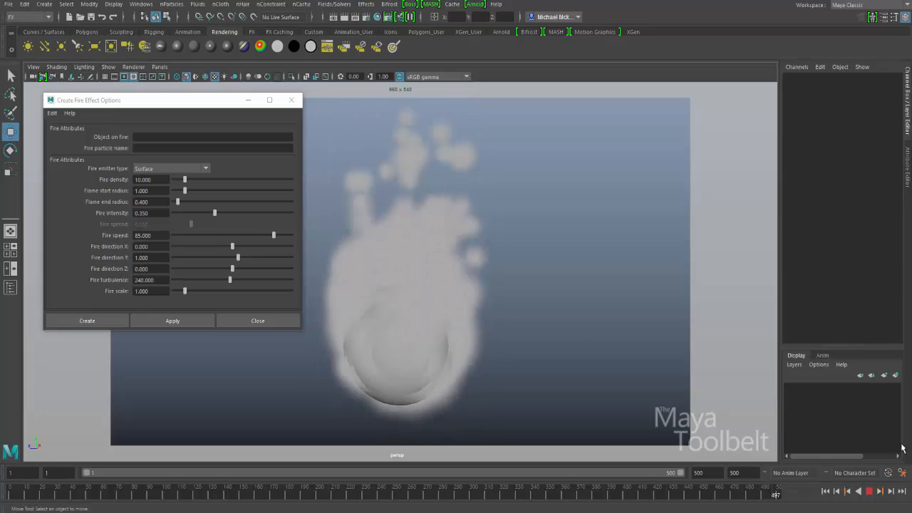
click(870, 491)
- Select the fire particles, set their Fire Direction Y to -1 and rewind the timeline to frame 1
click(417, 218)
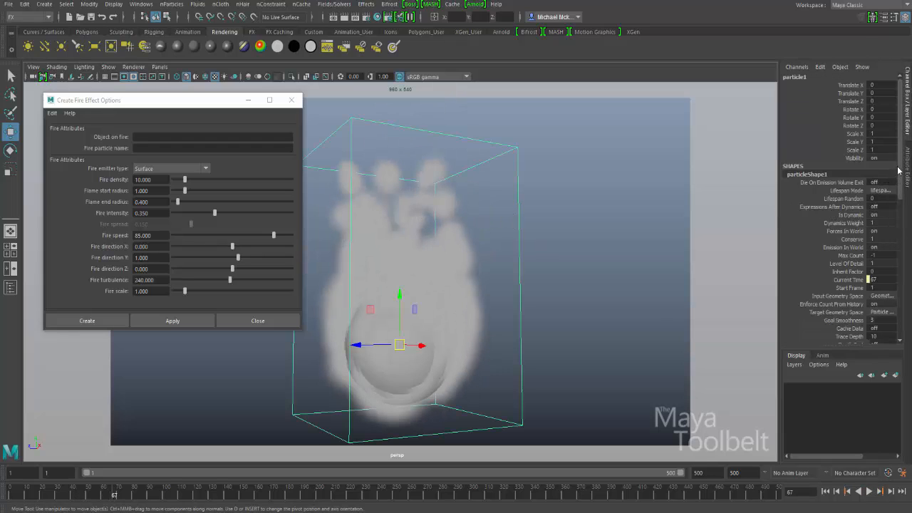
scroll(905, 185, down, 2)
scroll(905, 185, down, 2)
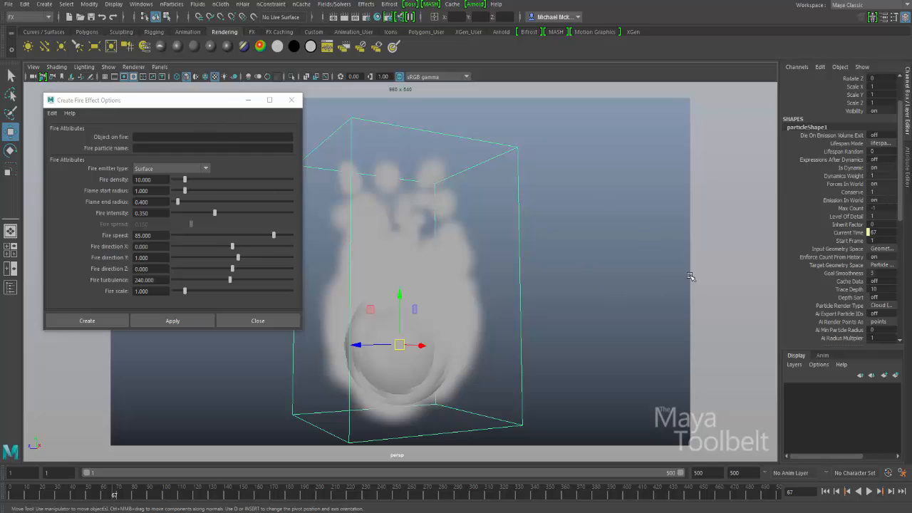
scroll(901, 184, down, 3)
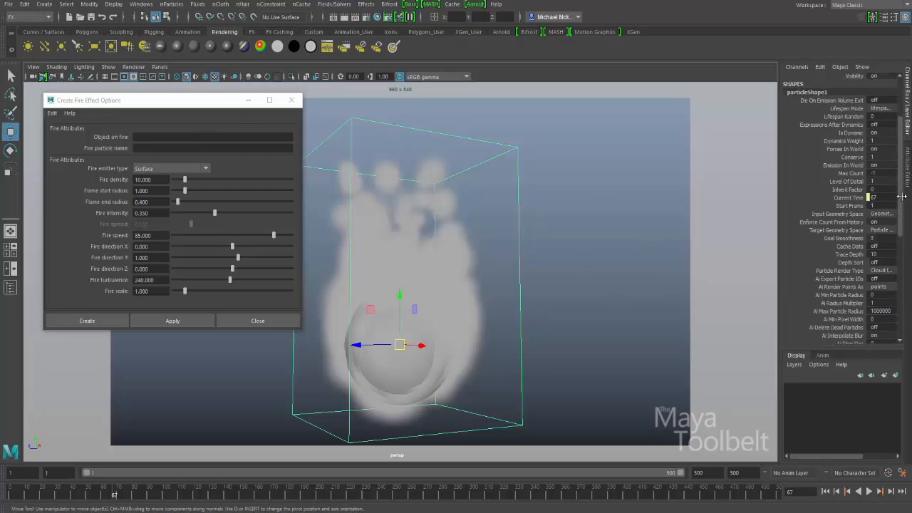
scroll(901, 195, down, 10)
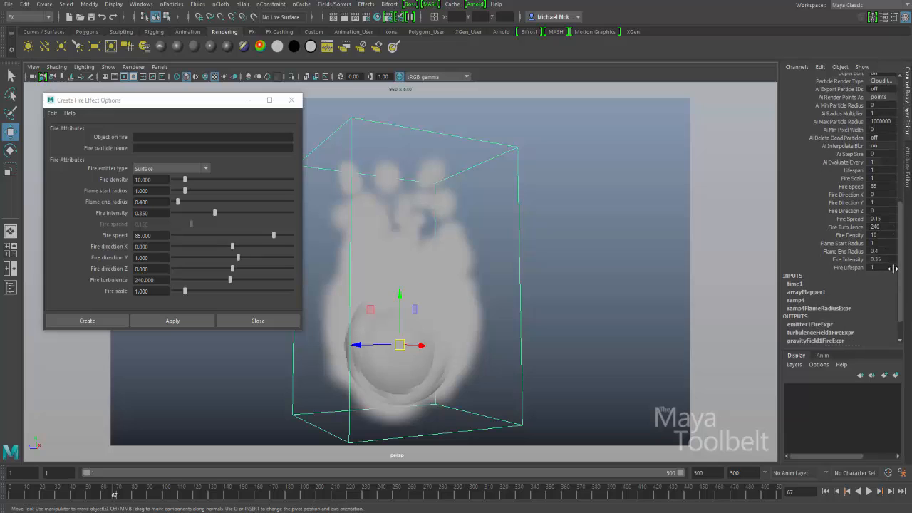
scroll(896, 256, up, 2)
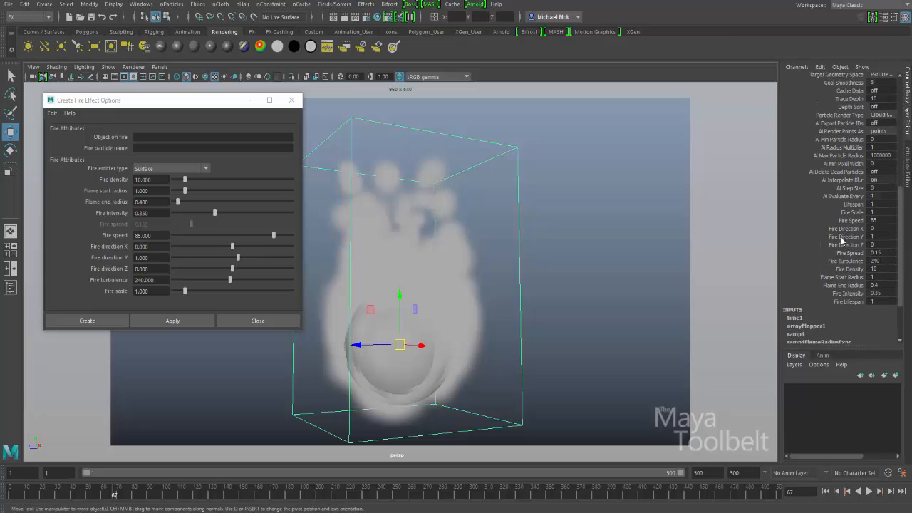
click(841, 238)
click(881, 236)
click(881, 229)
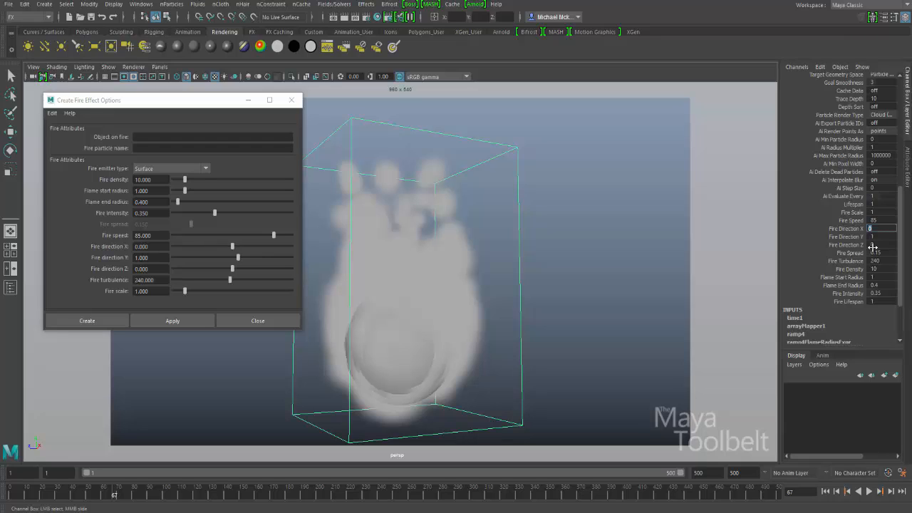
click(881, 245)
click(887, 236)
text(-)
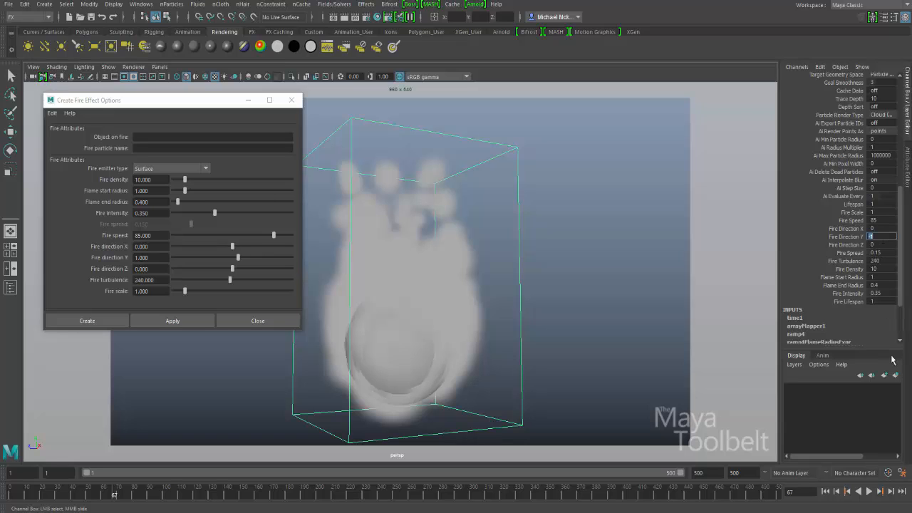
click(826, 492)
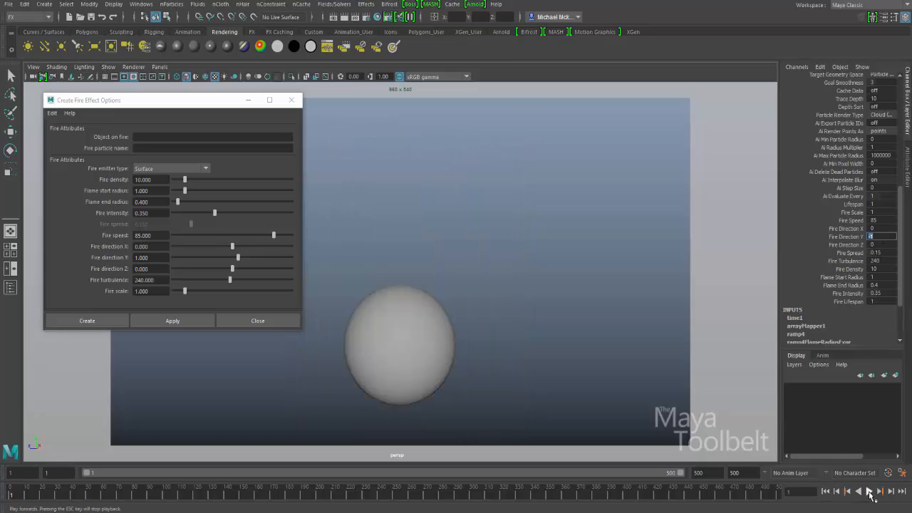
- Play the simulation briefly to check the downward fire direction and stop it
click(869, 492)
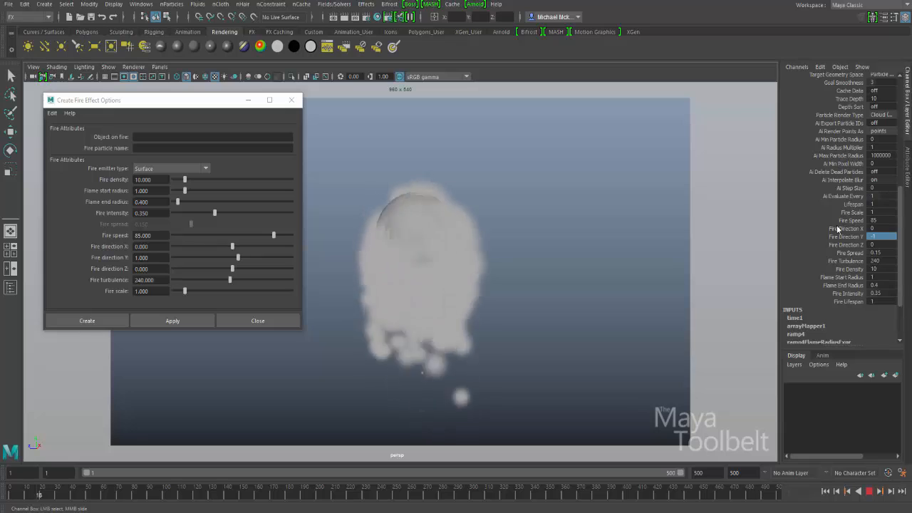
click(869, 492)
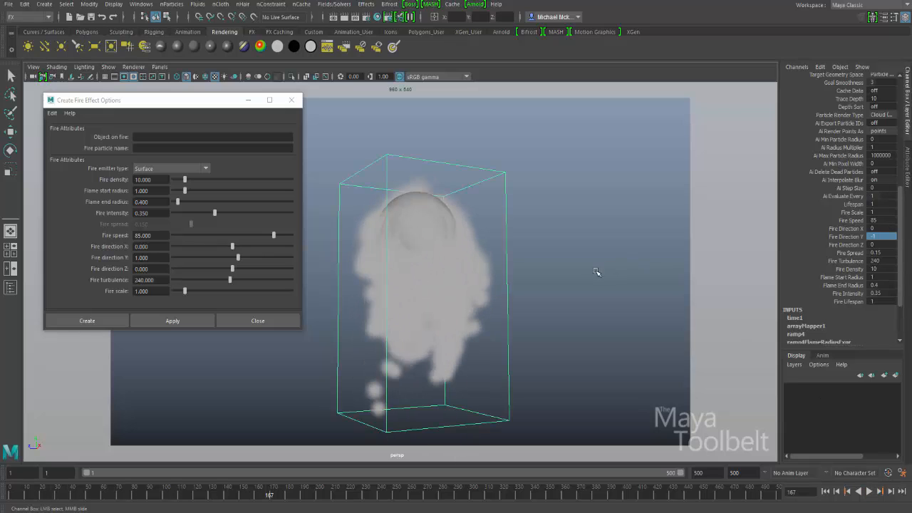
- Show the fire particles' detailed attributes, view the emitter1 and particleShape1 nodes, and widen the area to list more connected nodes
key(ctrl+a)
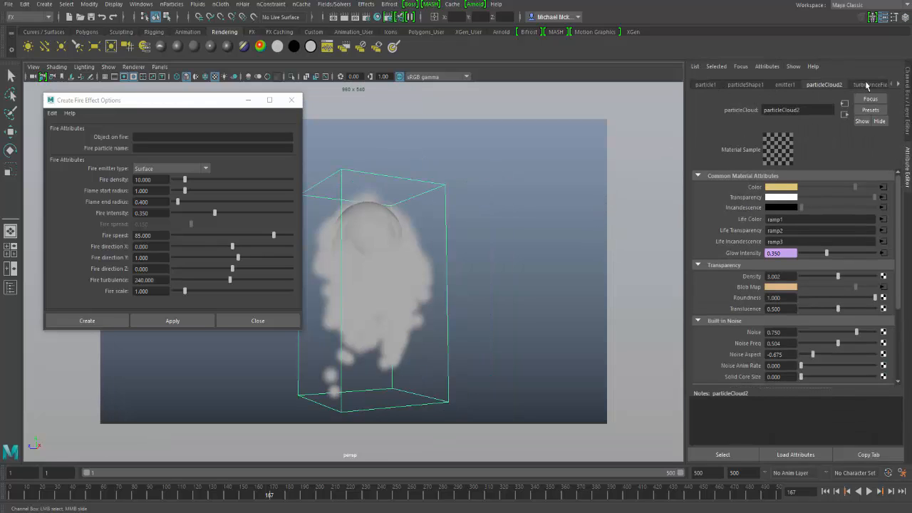
click(787, 85)
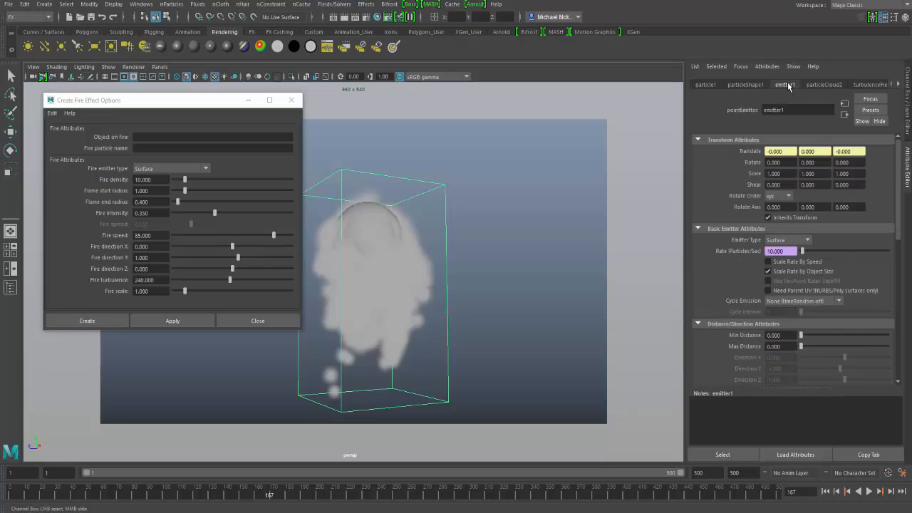
click(751, 85)
key(w)
click(898, 84)
click(899, 84)
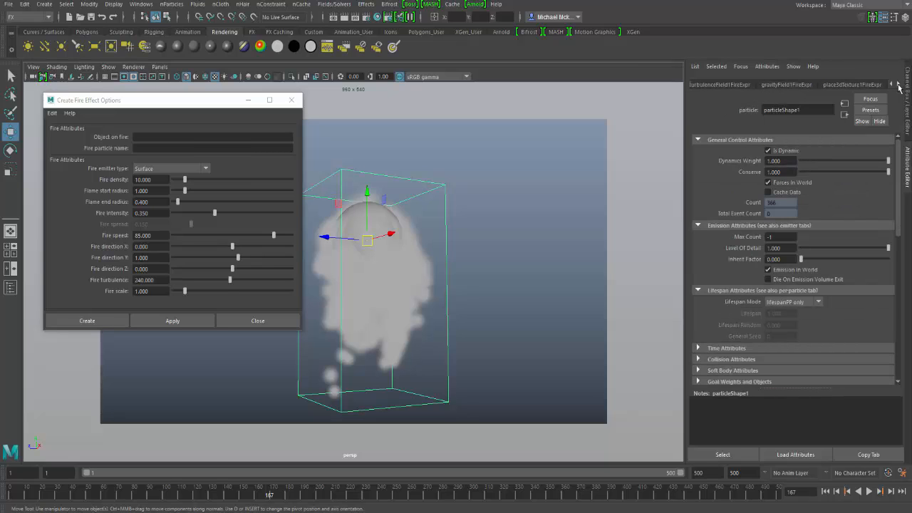
drag(684, 165, 371, 176)
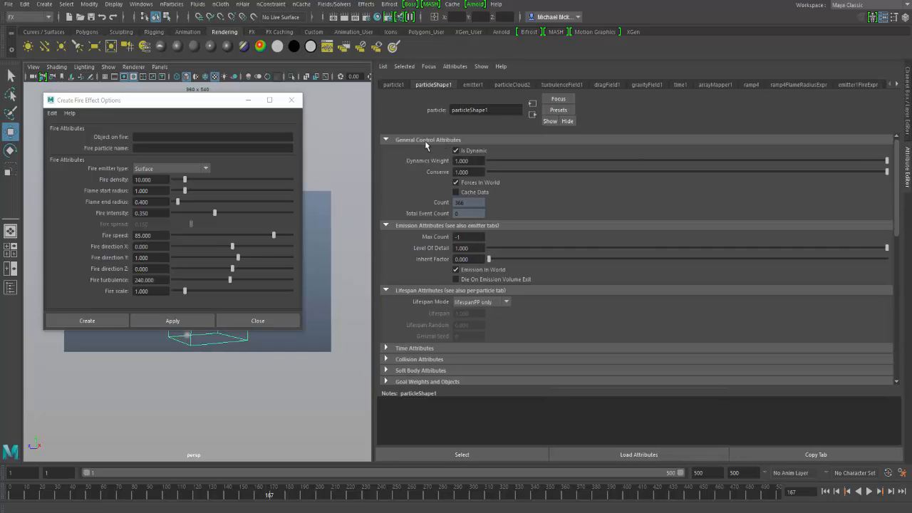
- Examine the attributes of the emitter1, particleShape1, particle1 and particleCloud2 nodes
click(473, 85)
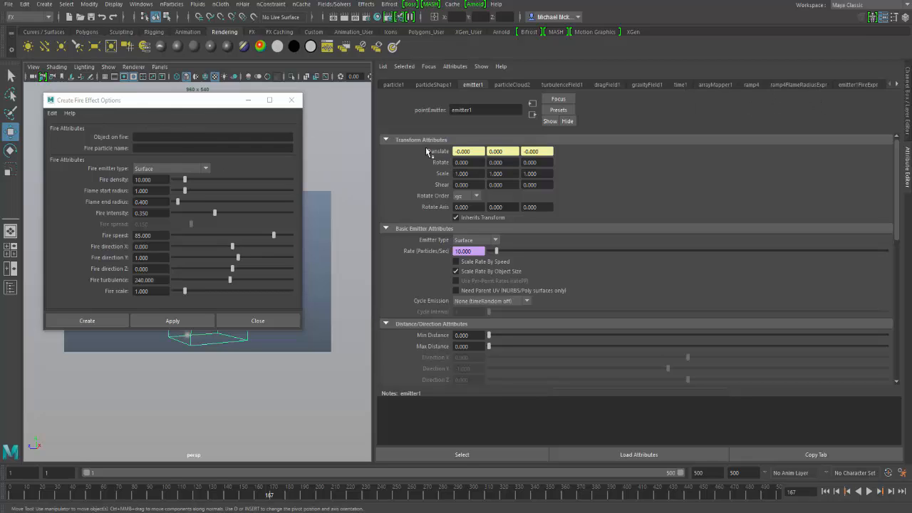
click(443, 86)
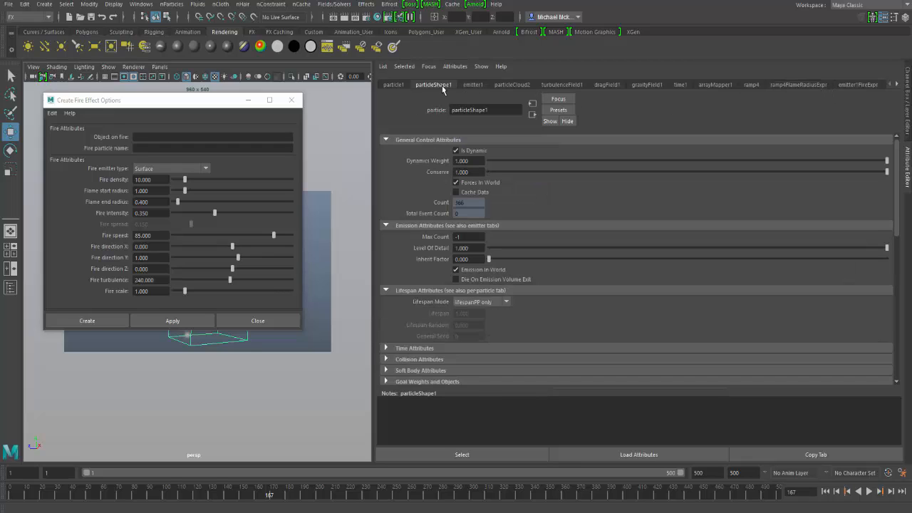
click(402, 85)
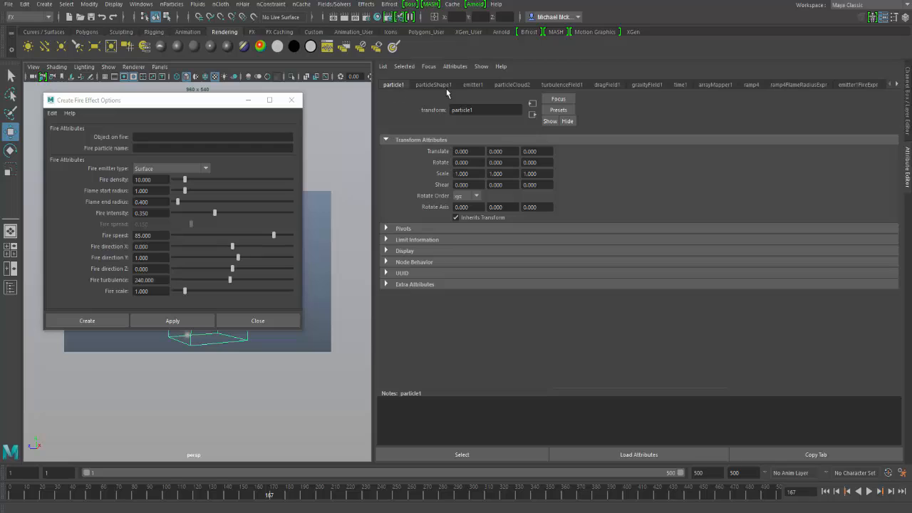
click(427, 86)
click(522, 86)
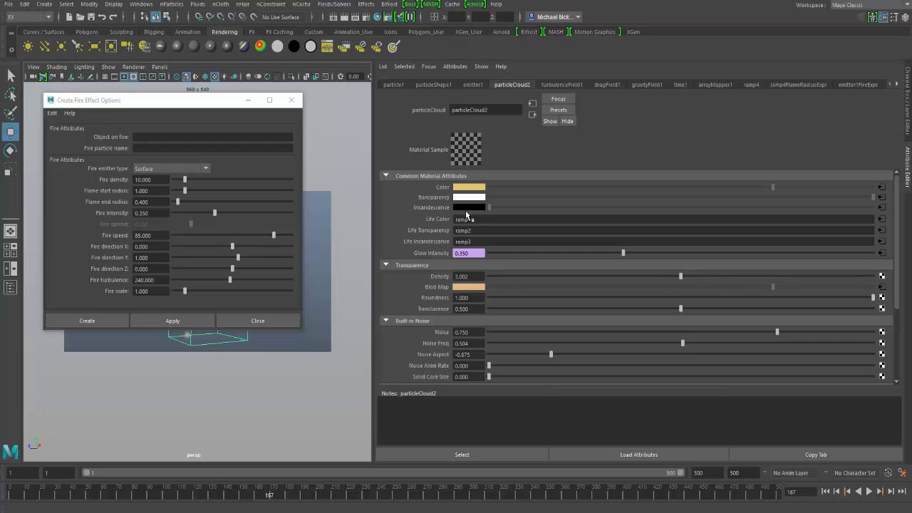
- Examine the turbulence, drag and gravity field attributes, including the gravity direction
click(570, 86)
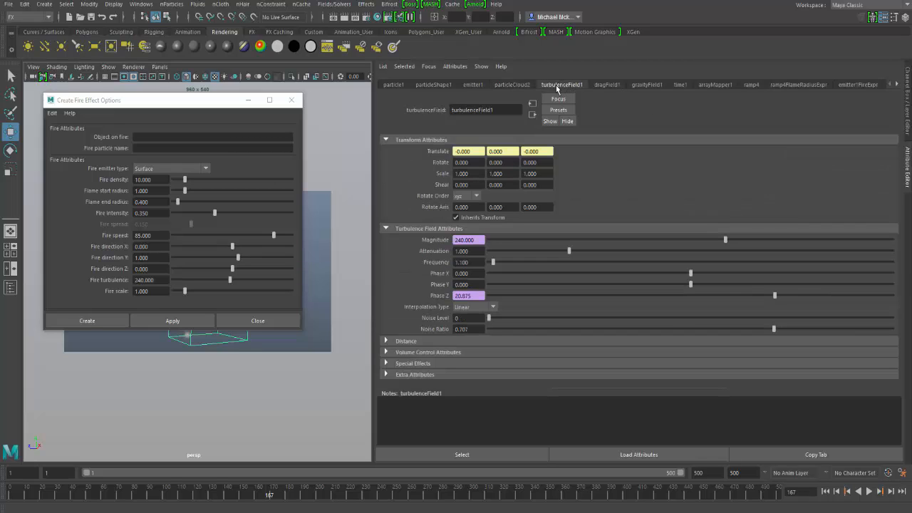
click(615, 85)
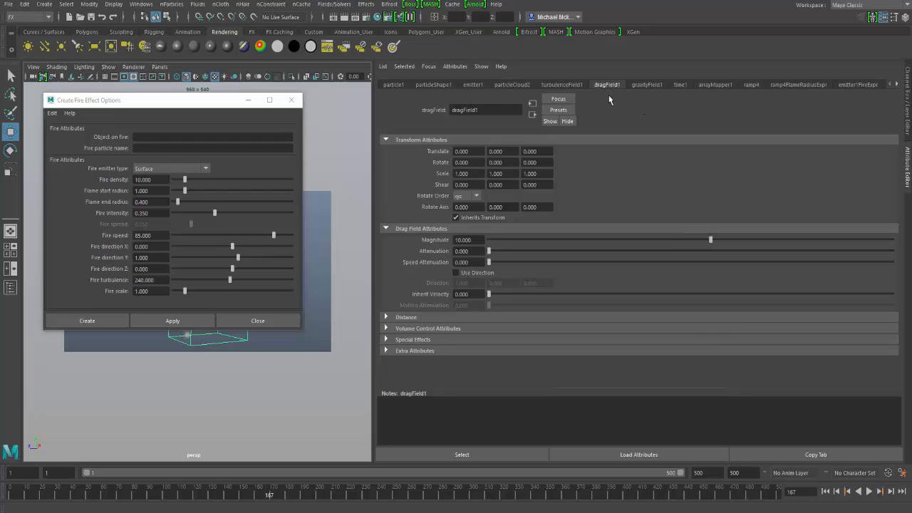
click(649, 85)
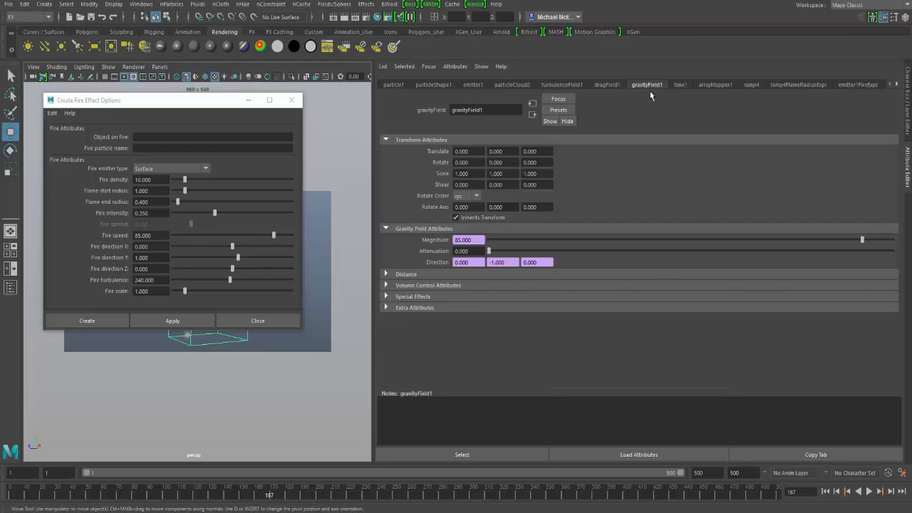
click(513, 263)
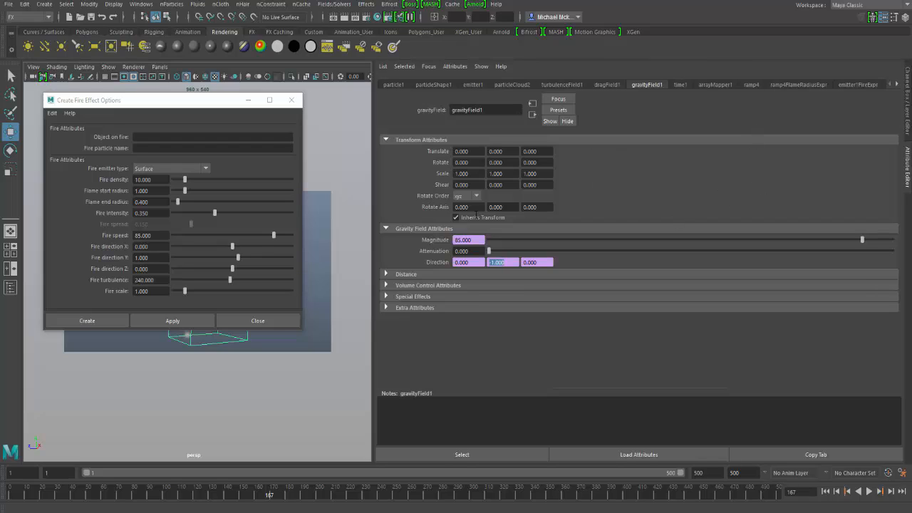
- Examine the time1, arrayMapper1 and ramp4 nodes, plus the flame radius and emitter fire expressions
click(680, 85)
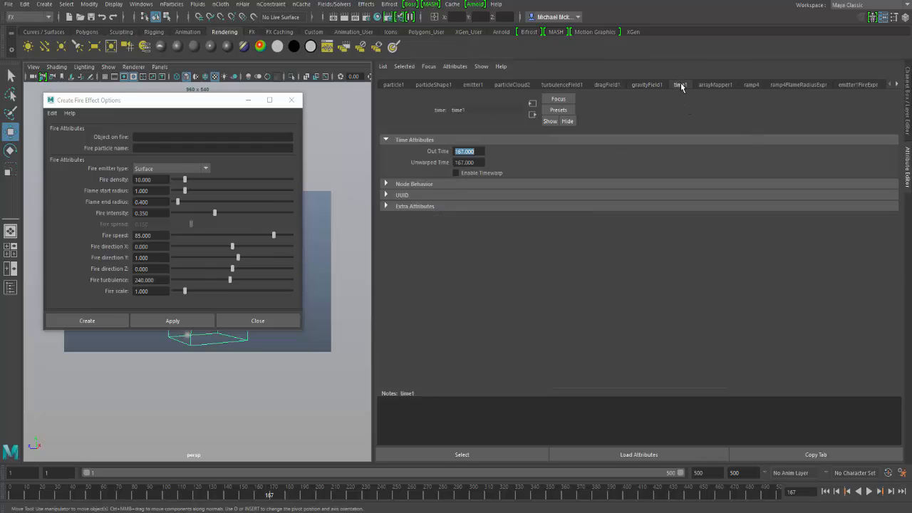
click(725, 86)
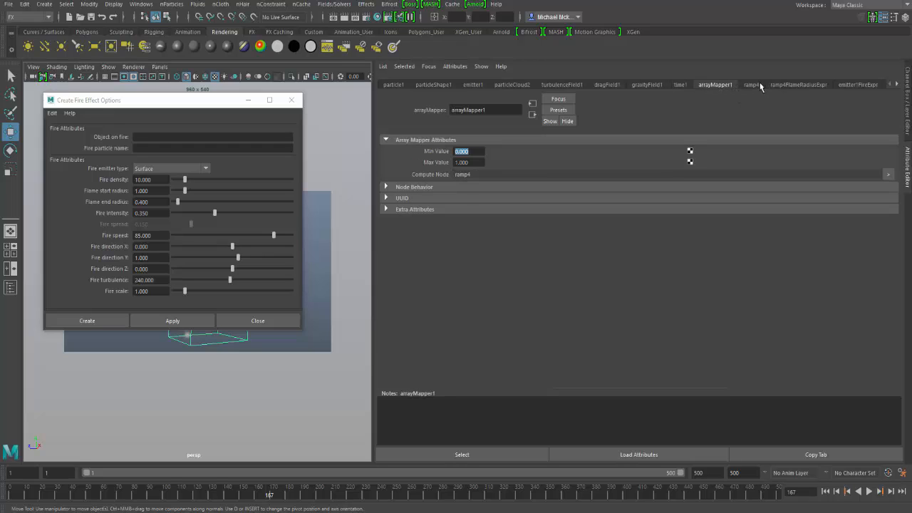
click(757, 86)
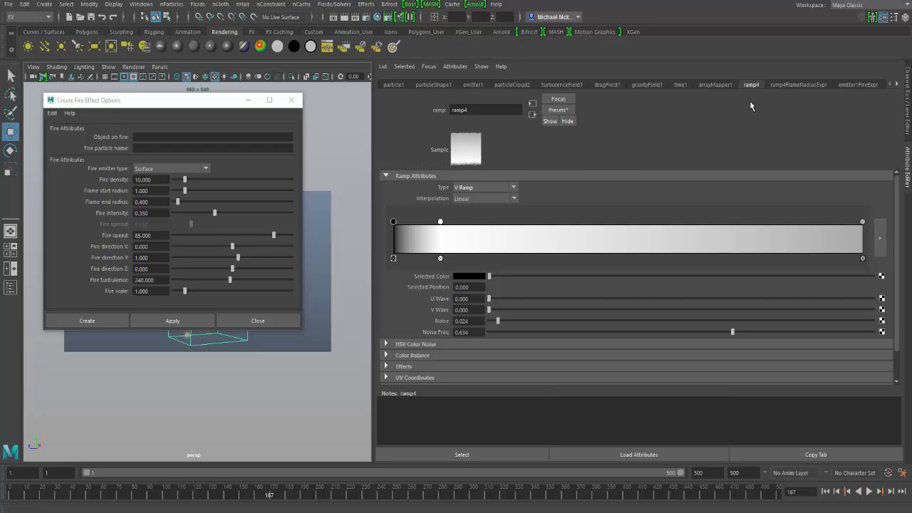
click(801, 84)
click(855, 85)
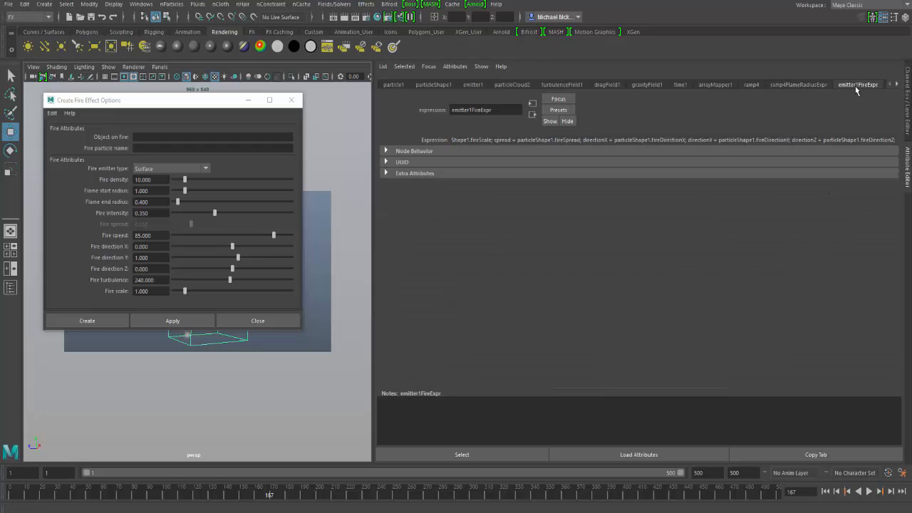
- Examine the fire expressions for the turbulence field, gravity field, place3dTexture1 and particle cloud intensity
click(897, 85)
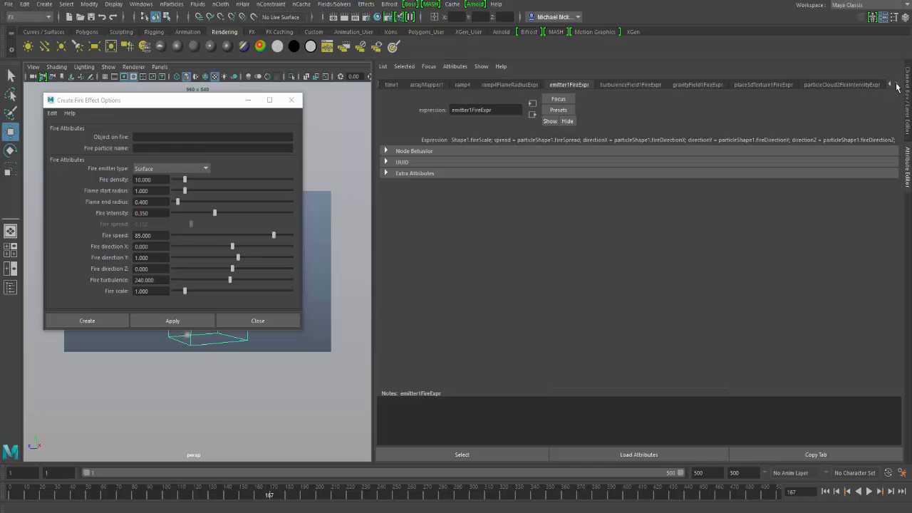
click(631, 85)
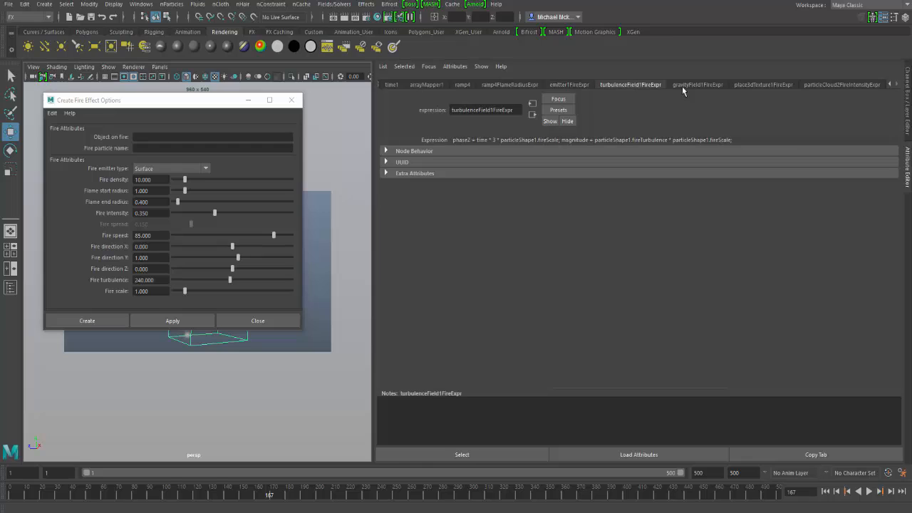
click(700, 86)
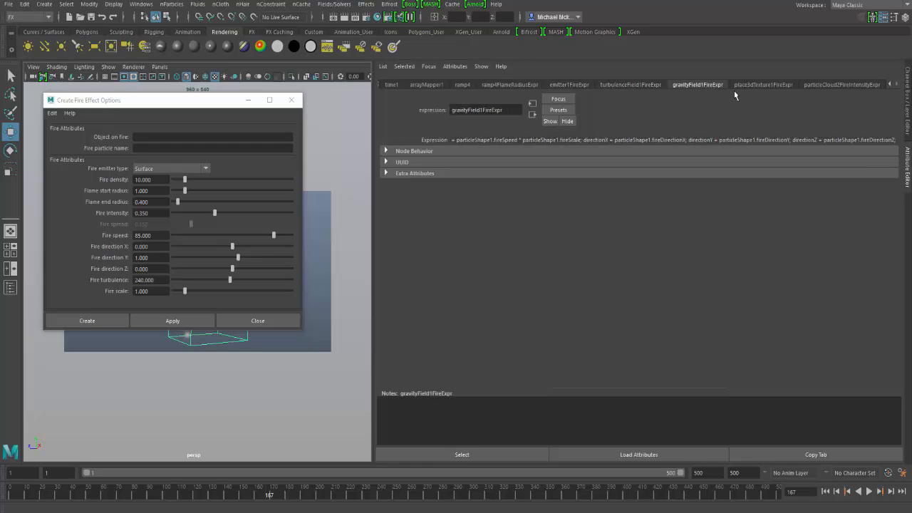
click(637, 87)
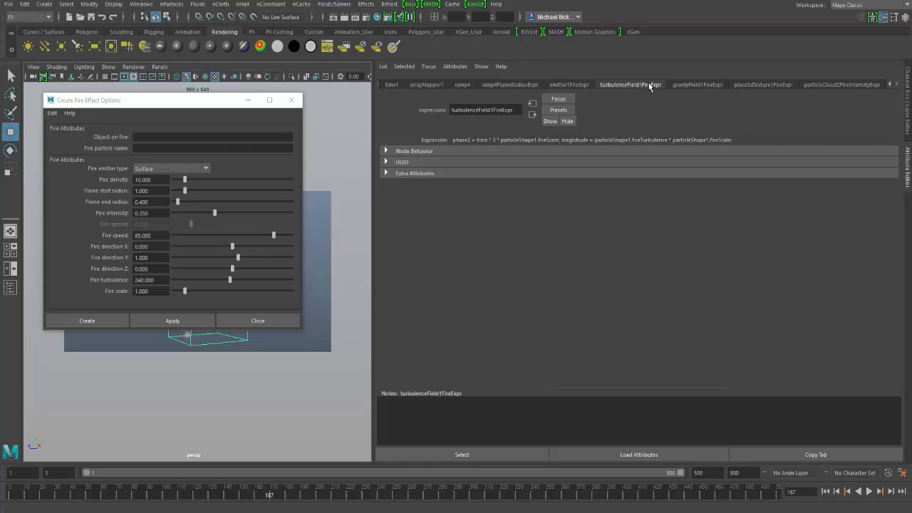
click(711, 87)
click(748, 86)
click(825, 87)
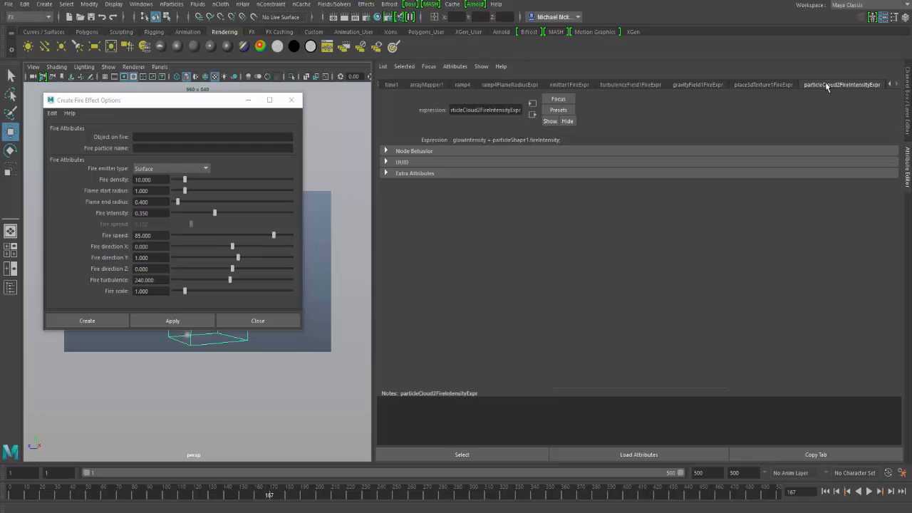
click(889, 85)
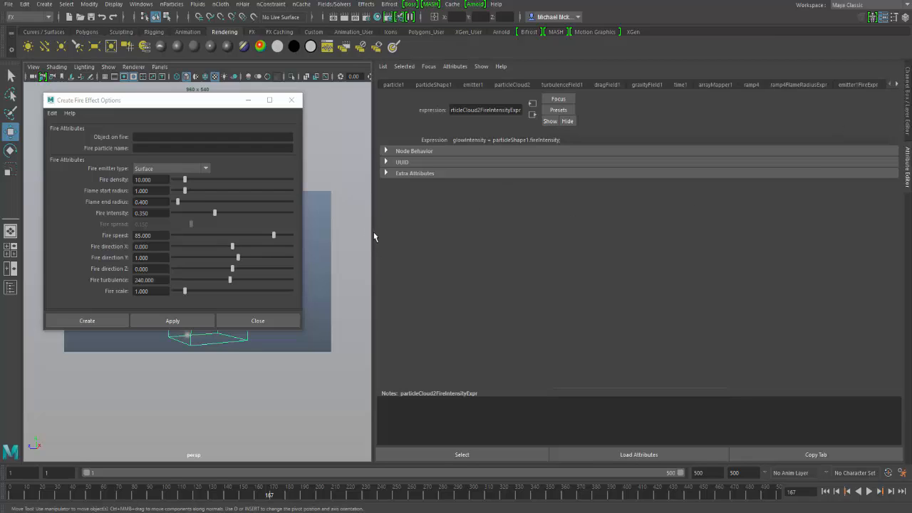
- Restore the narrower attribute area and return to the particleShape1 node's attributes
drag(373, 232, 711, 247)
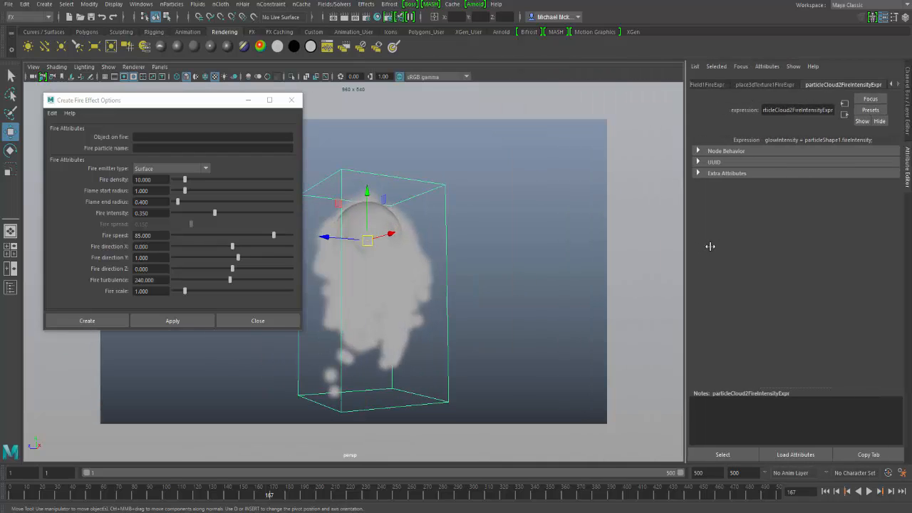
click(892, 85)
click(893, 85)
click(892, 84)
click(892, 85)
click(892, 85)
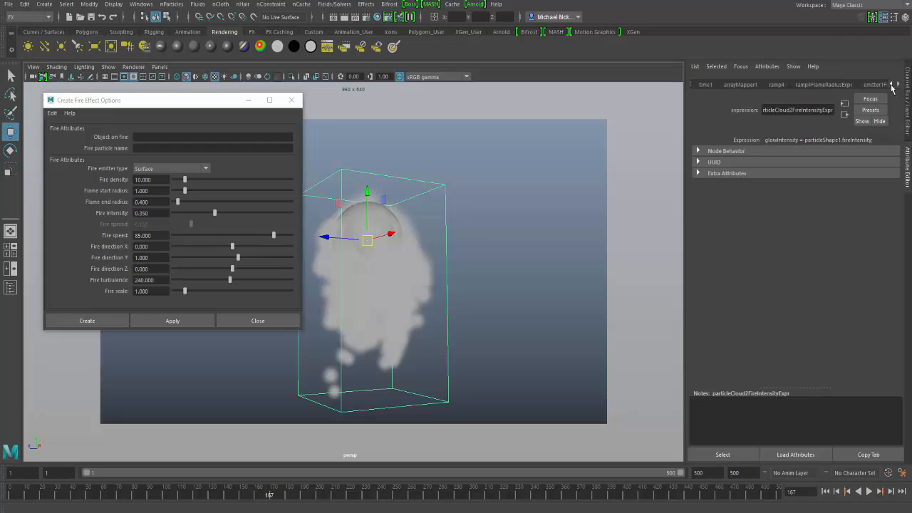
click(892, 85)
click(892, 85)
click(893, 85)
click(892, 85)
click(892, 85)
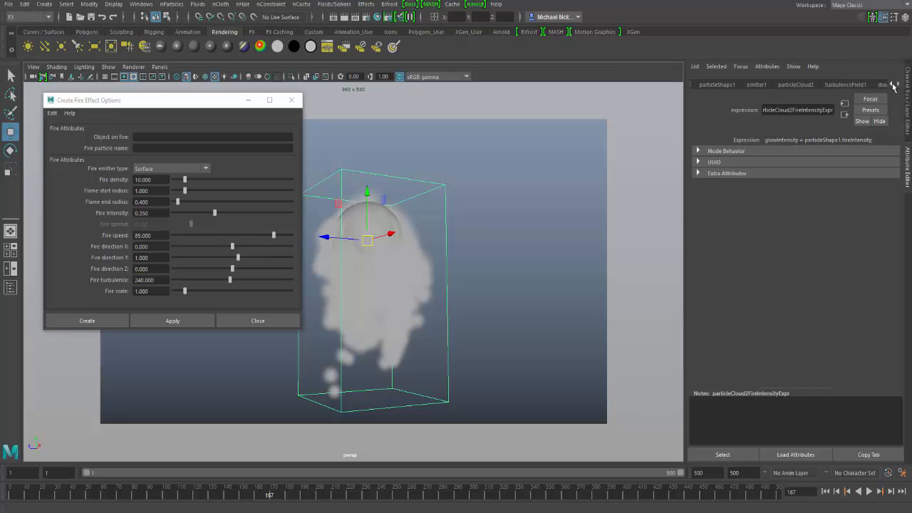
click(894, 85)
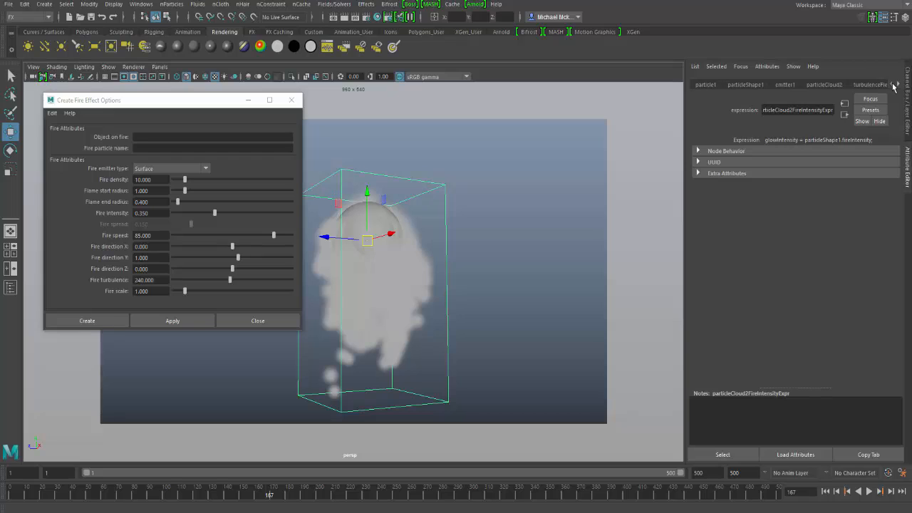
click(752, 85)
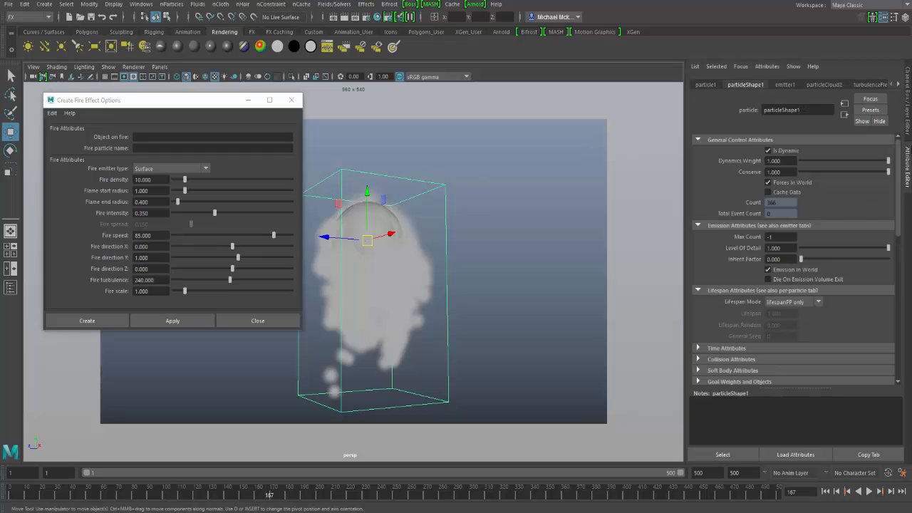
- Go back to the fire particles' channel values and set Fire Direction Y to 1
click(909, 113)
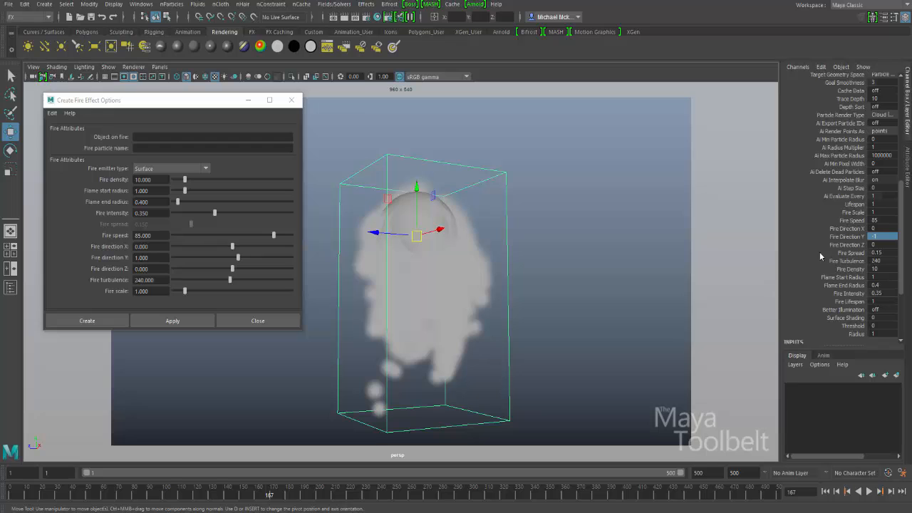
drag(901, 193, 909, 173)
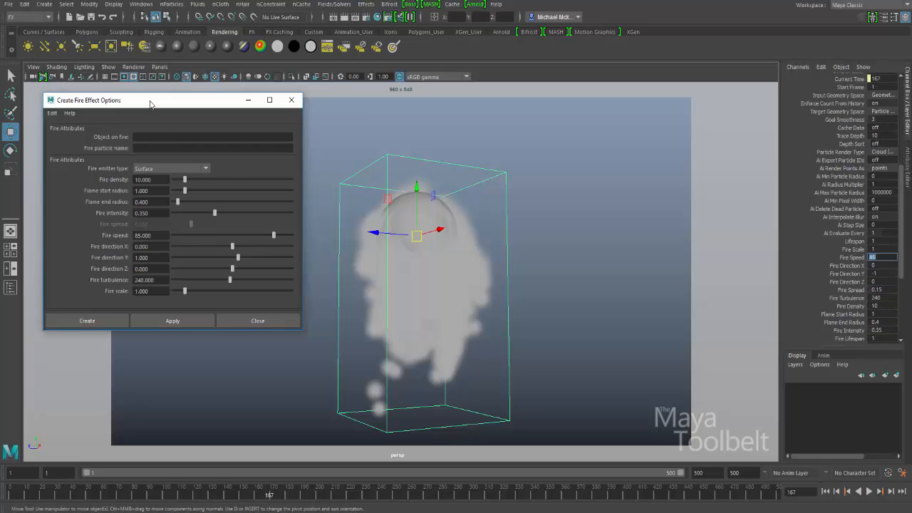
drag(148, 106, 139, 105)
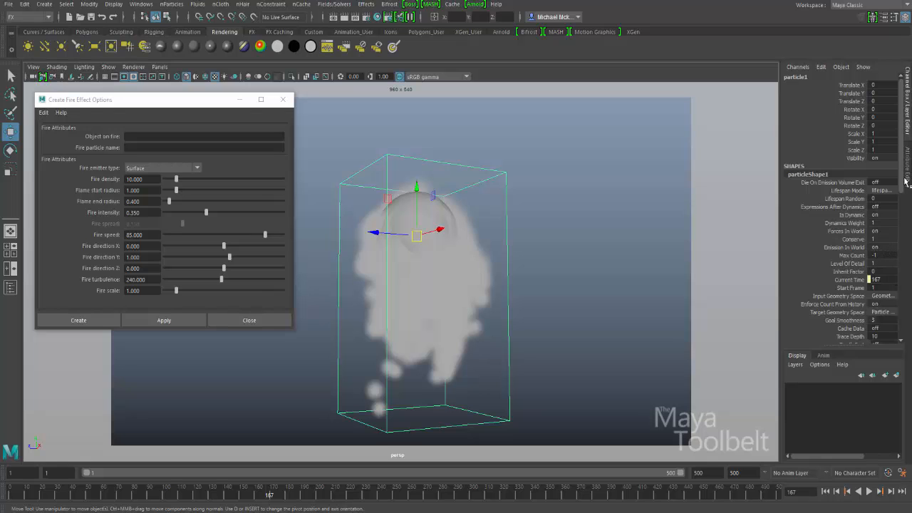
scroll(874, 261, down, 10)
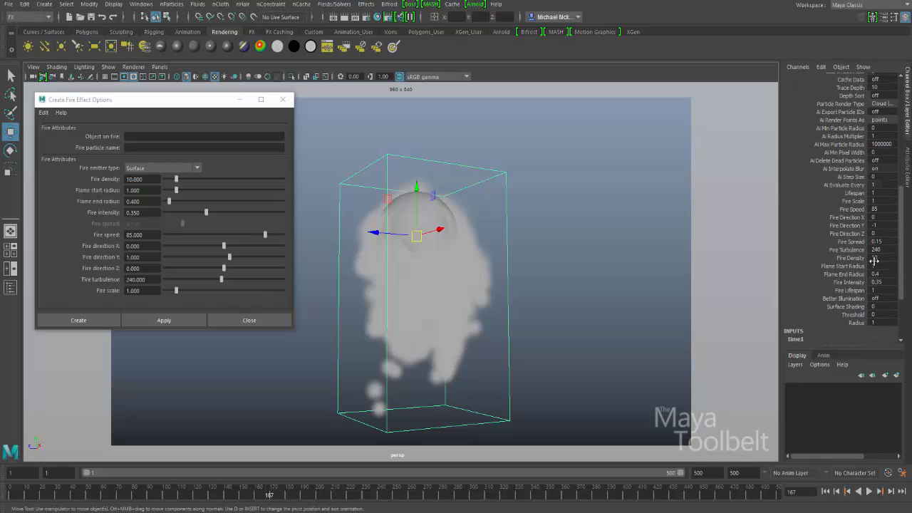
double_click(880, 225)
text(1)
- Raise the particles' Fire Density and replay the simulation from frame 1
click(856, 259)
double_click(881, 258)
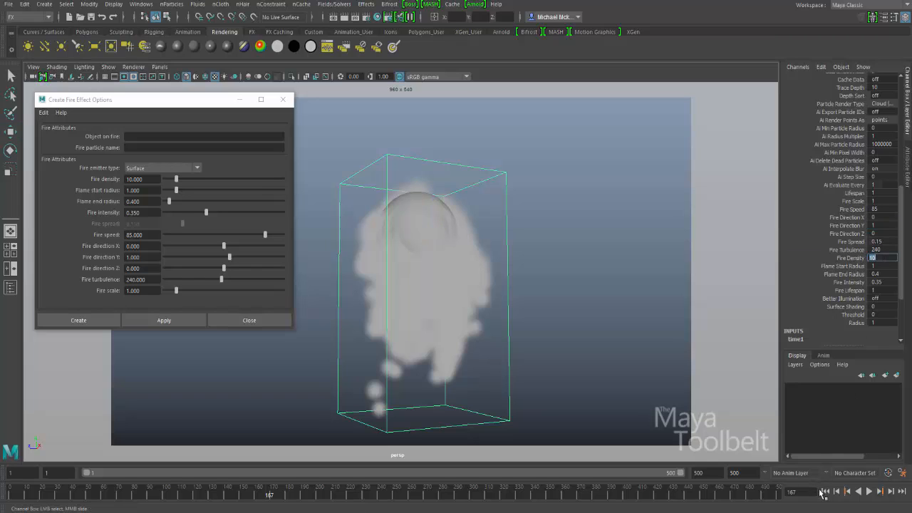
click(826, 491)
click(869, 491)
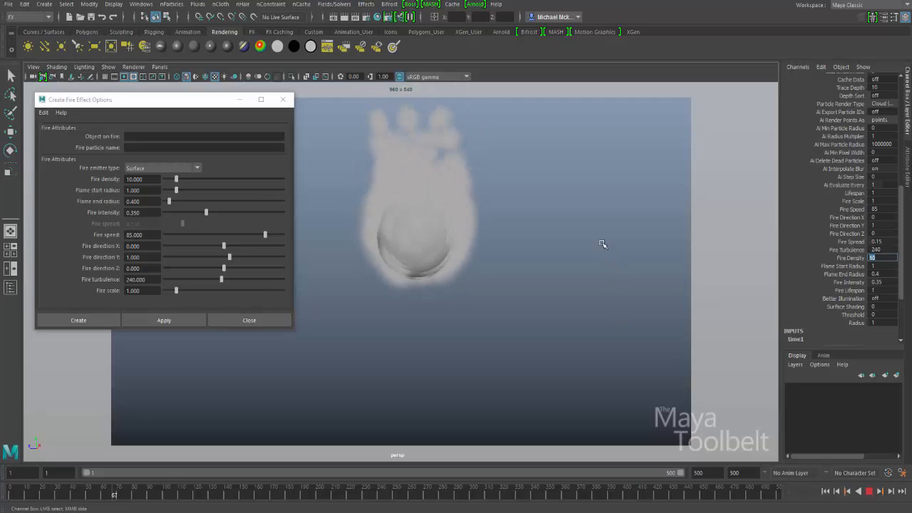
- Stop the running fire simulation, lower the particles' Fire Density and replay the simulation from frame 1
alt+middle_drag(602, 243, 600, 318)
alt+right_drag(601, 318, 604, 318)
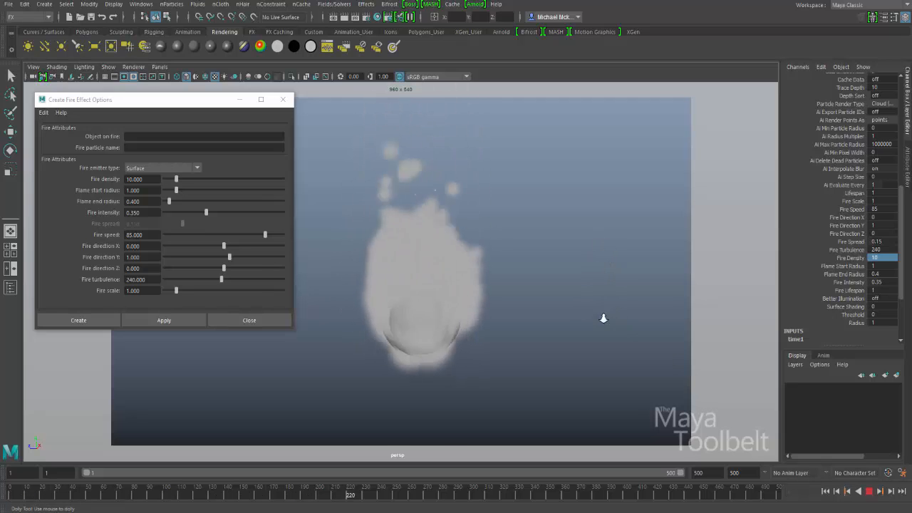
click(869, 491)
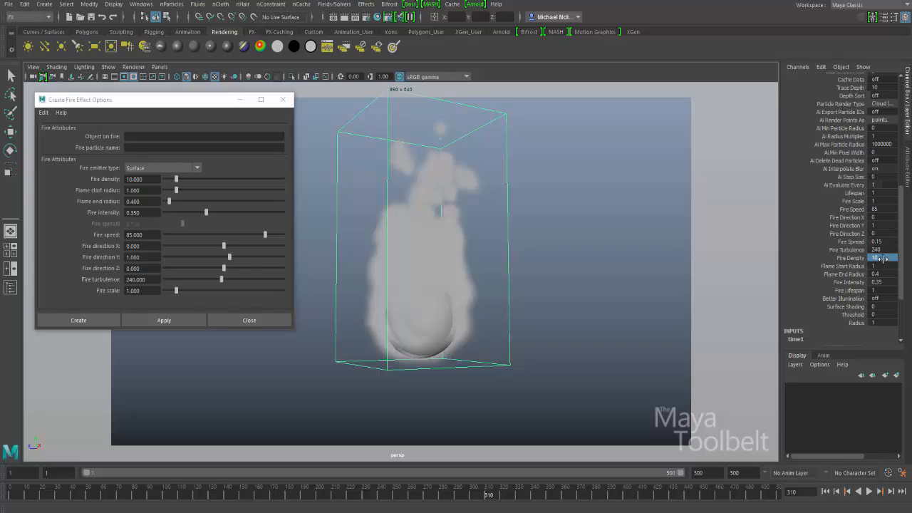
double_click(884, 258)
click(825, 491)
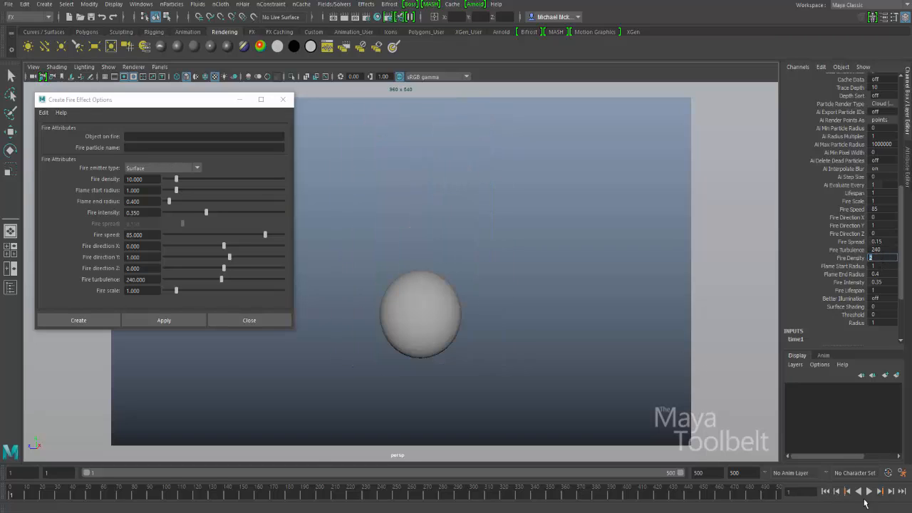
click(869, 491)
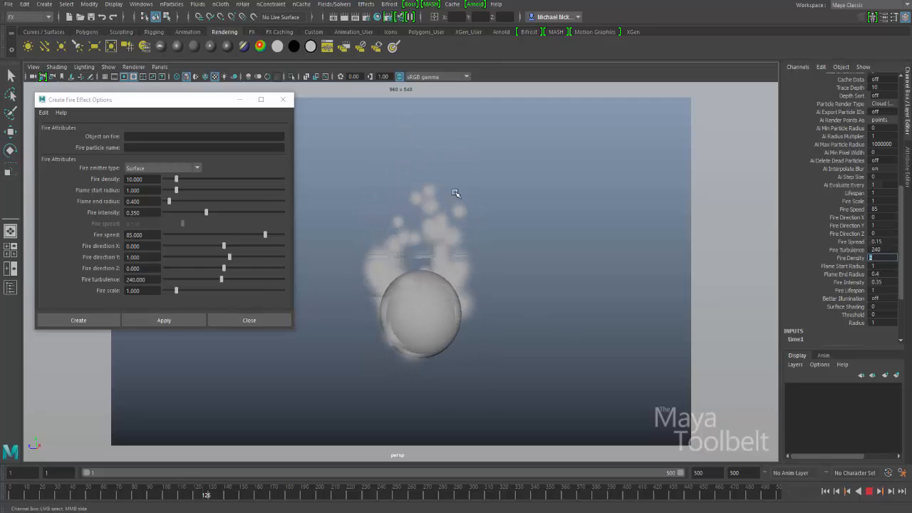
click(869, 493)
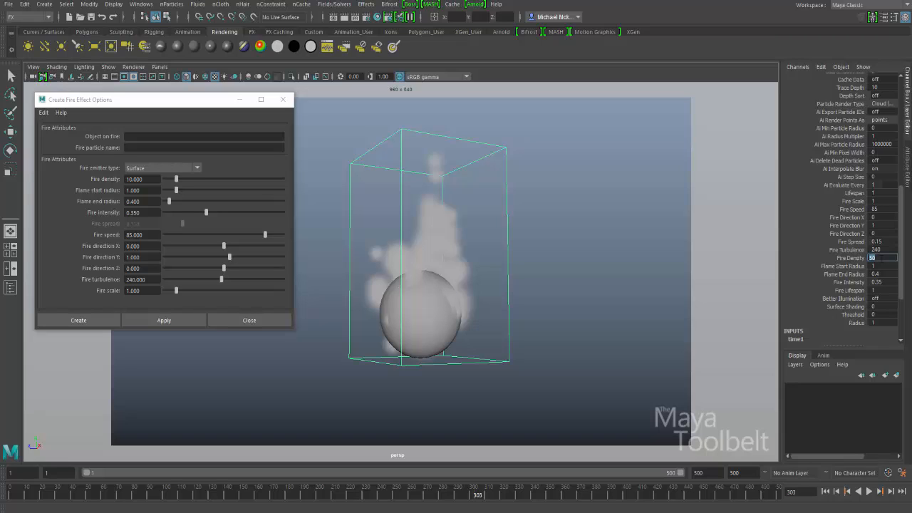
- Set the Fire Density to 50, play the simulation from frame 1 to frame 233 and render that frame
click(825, 491)
click(869, 491)
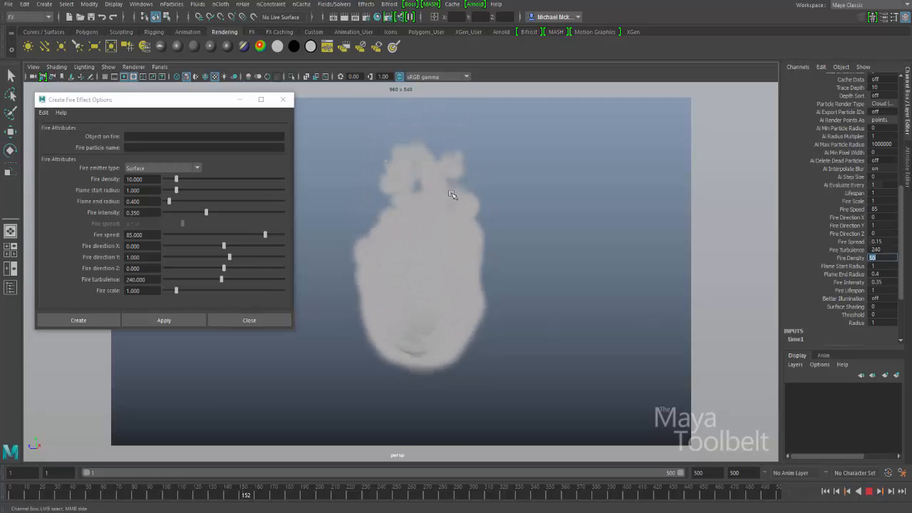
click(869, 491)
click(346, 19)
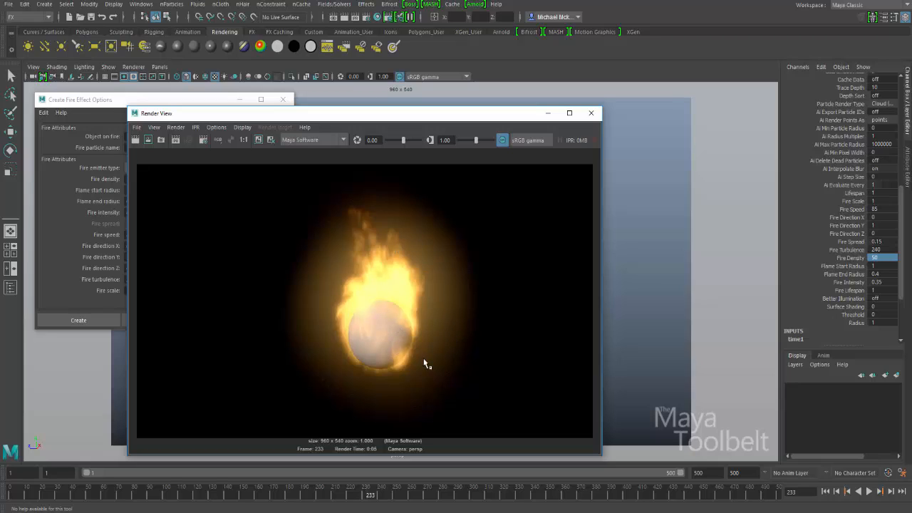
- Keep the rendered image in the Render View for comparison and minimize the render window
click(259, 140)
click(259, 140)
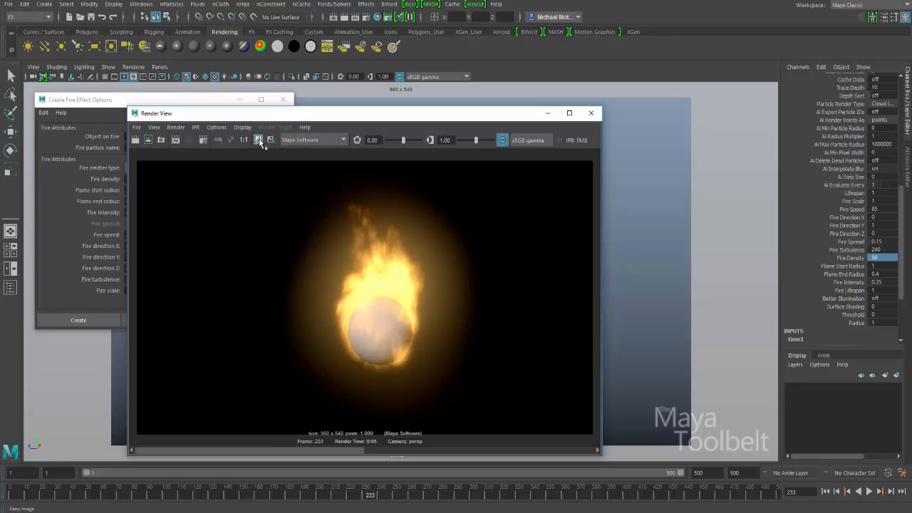
click(547, 113)
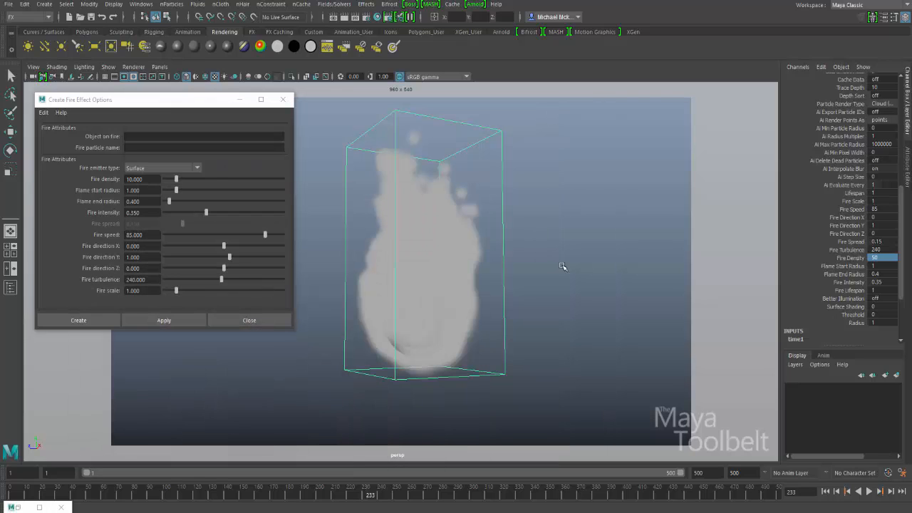
- Set the particles' Fire Density to 2 and play the simulation from frame 1 to frame 117
key(w)
double_click(882, 258)
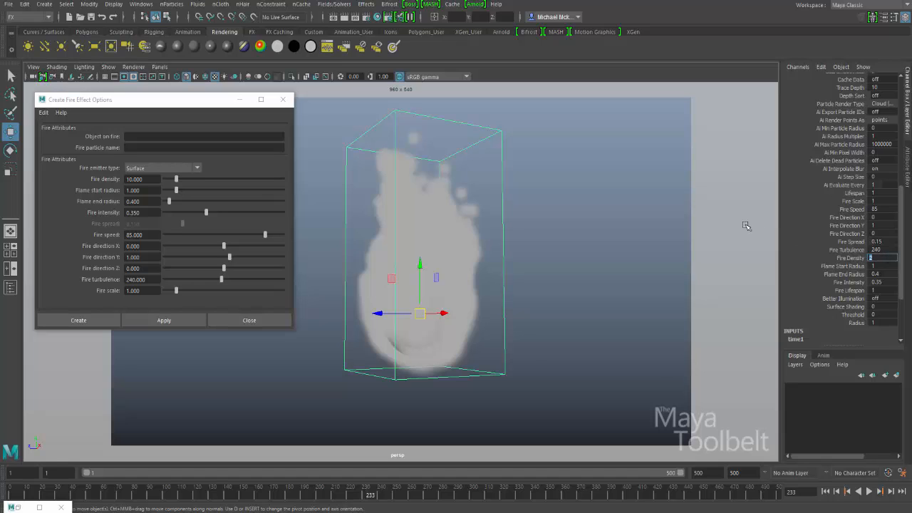
click(826, 491)
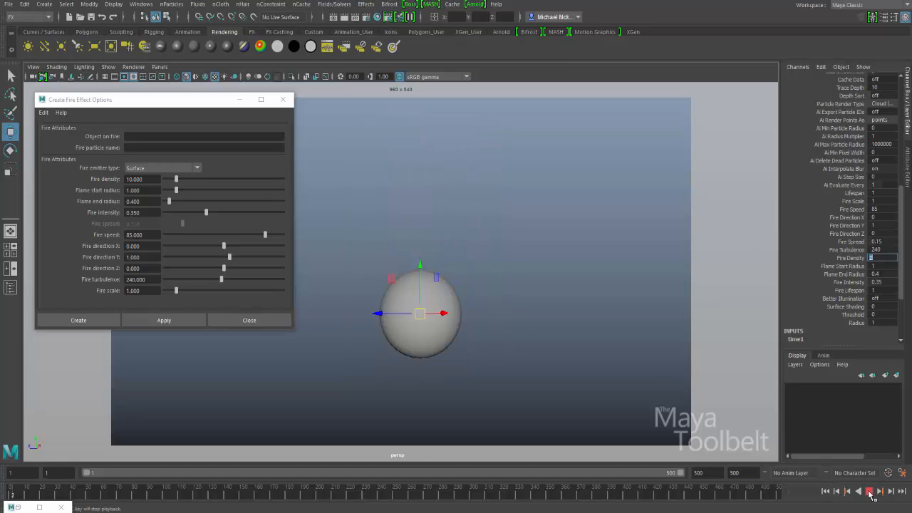
click(869, 491)
click(869, 491)
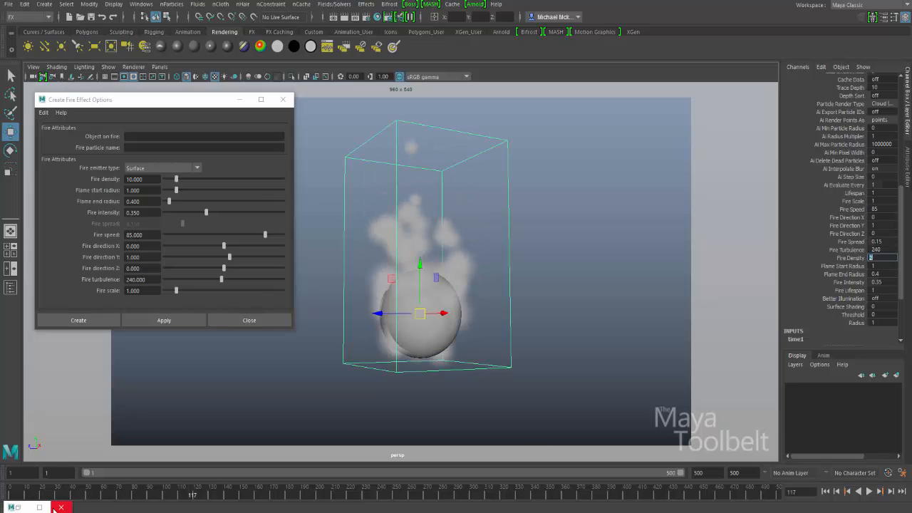
- Render frame 117, compare it with the kept denser fire image and minimize the Render View again
click(29, 508)
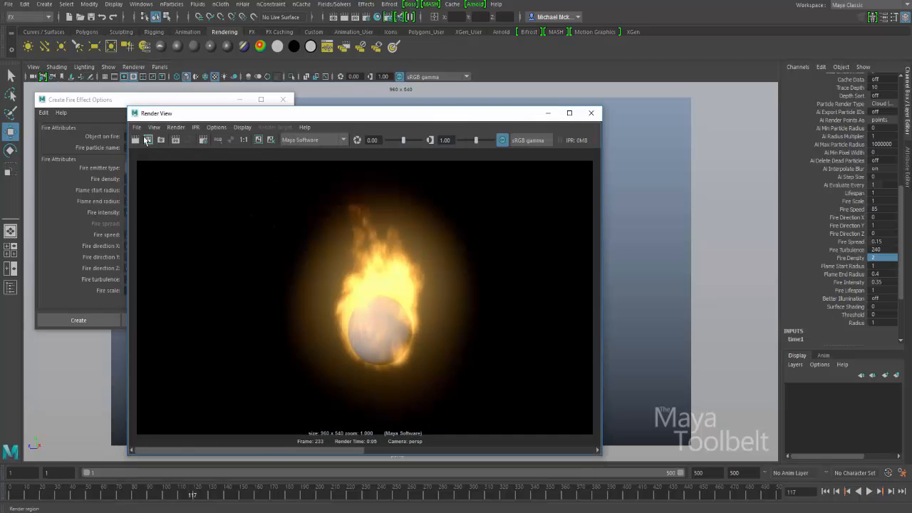
click(136, 140)
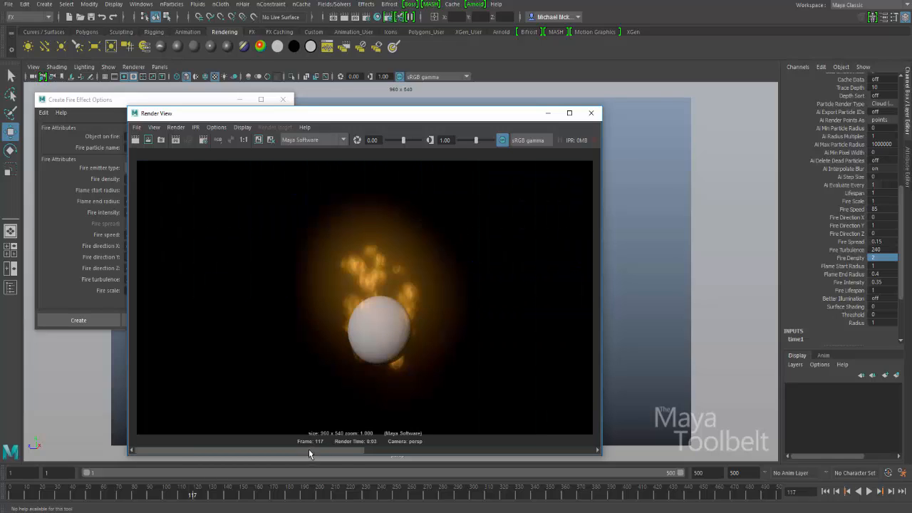
click(327, 449)
drag(468, 448, 250, 438)
click(394, 448)
click(224, 449)
click(546, 112)
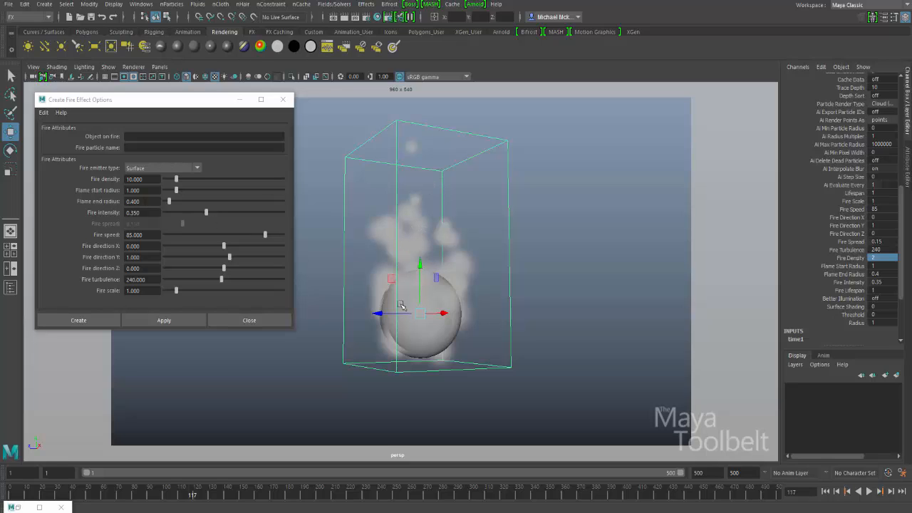
- Reselect the fire particles and resume playback to watch the flames up close until frame 301
click(392, 274)
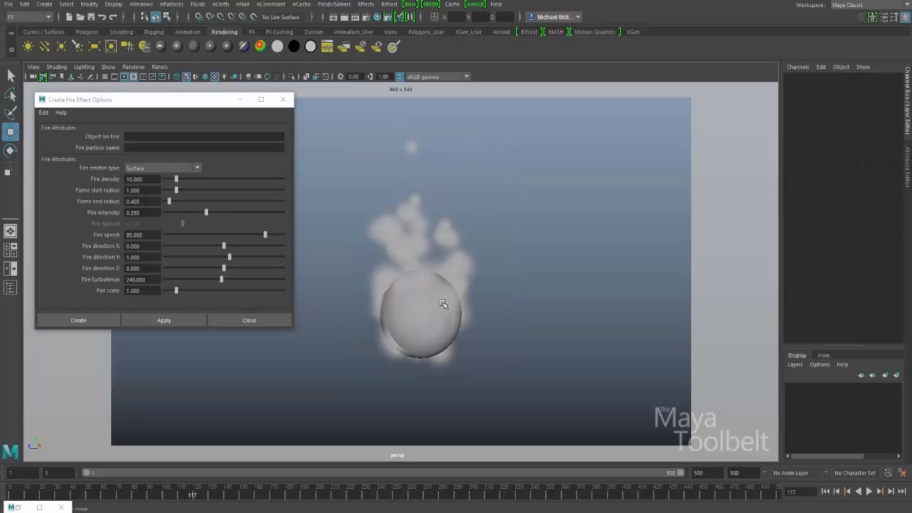
click(446, 271)
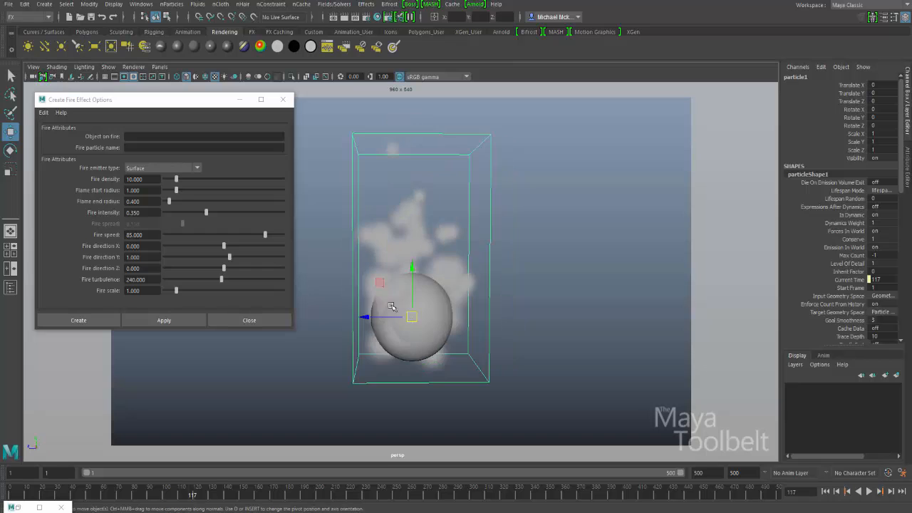
alt+right_drag(445, 309, 488, 306)
alt+drag(489, 306, 506, 303)
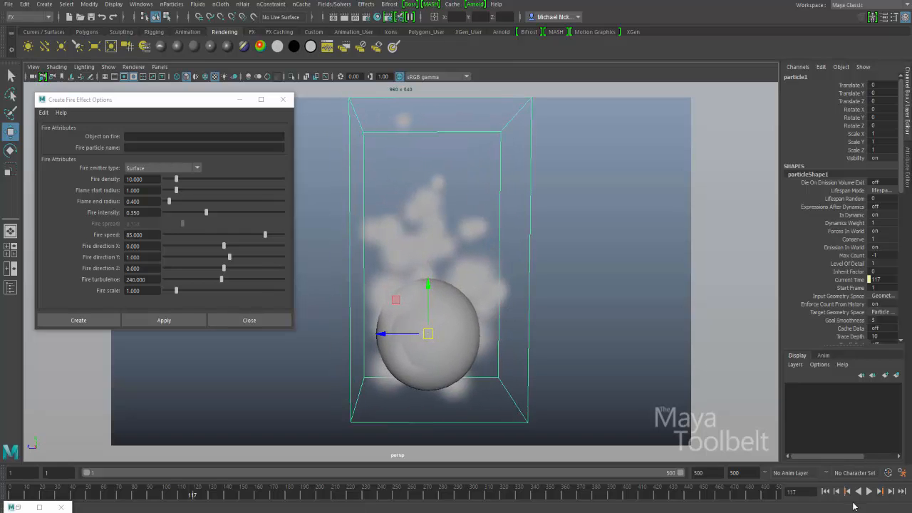
click(868, 490)
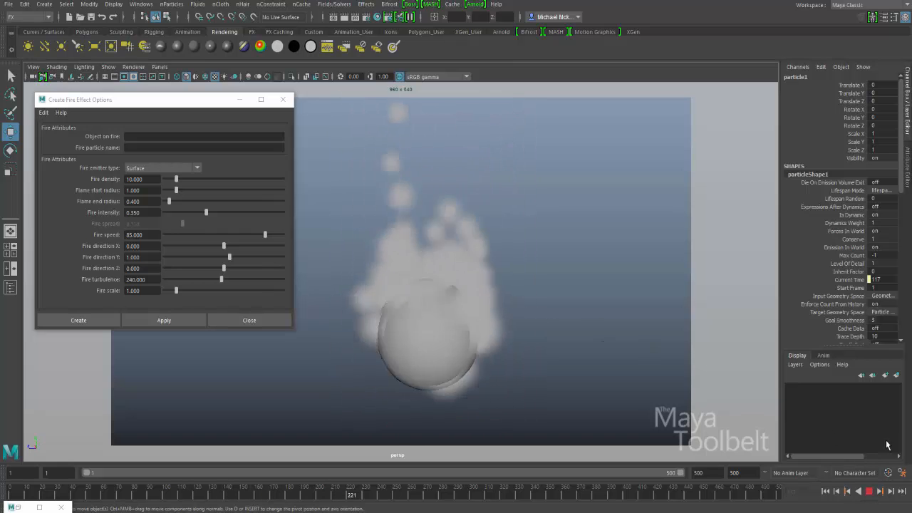
click(868, 491)
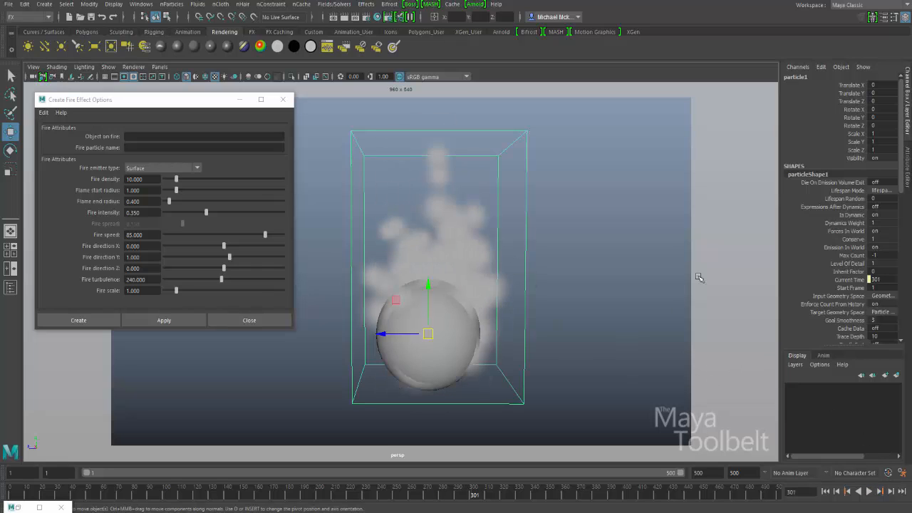
- Set the time slider playback speed to Real-time [24 fps] and save the preferences
click(901, 472)
click(394, 260)
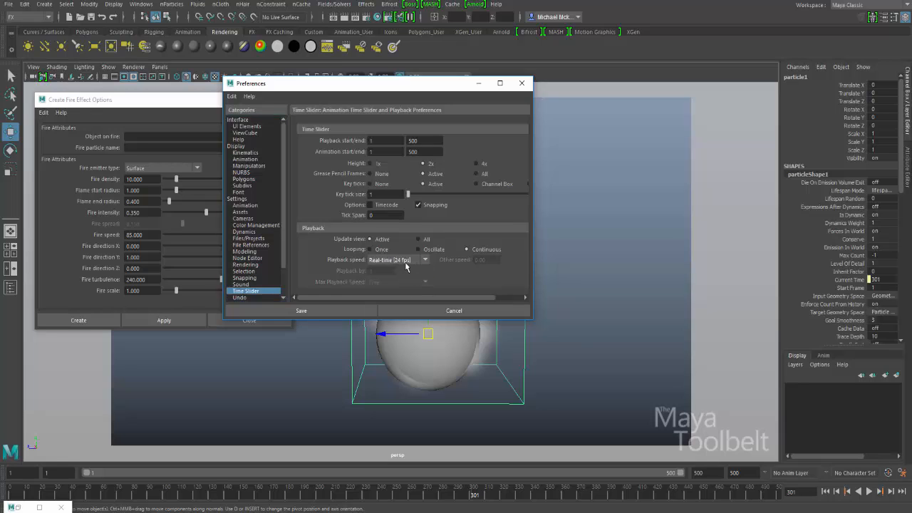
click(300, 310)
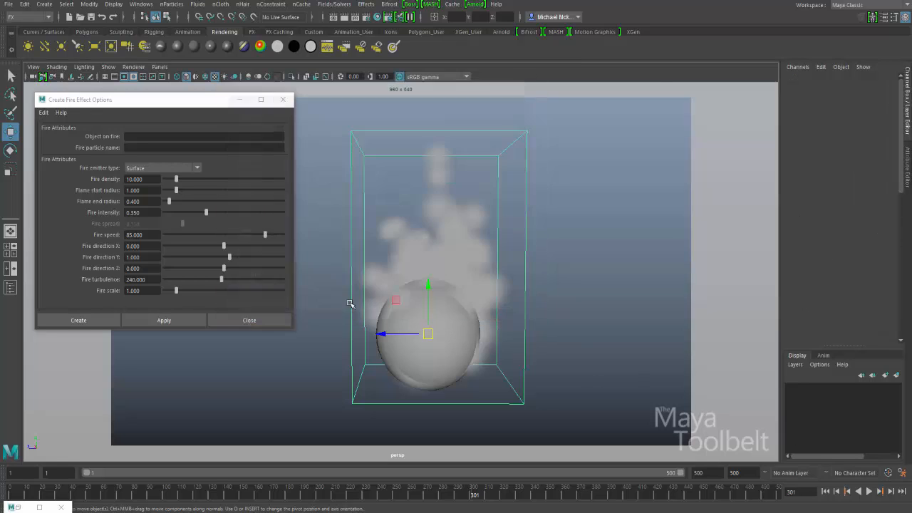
- Play the fire simulation from frame 1, pause at frame 255 and resume it to observe the particle motion
click(825, 491)
click(868, 490)
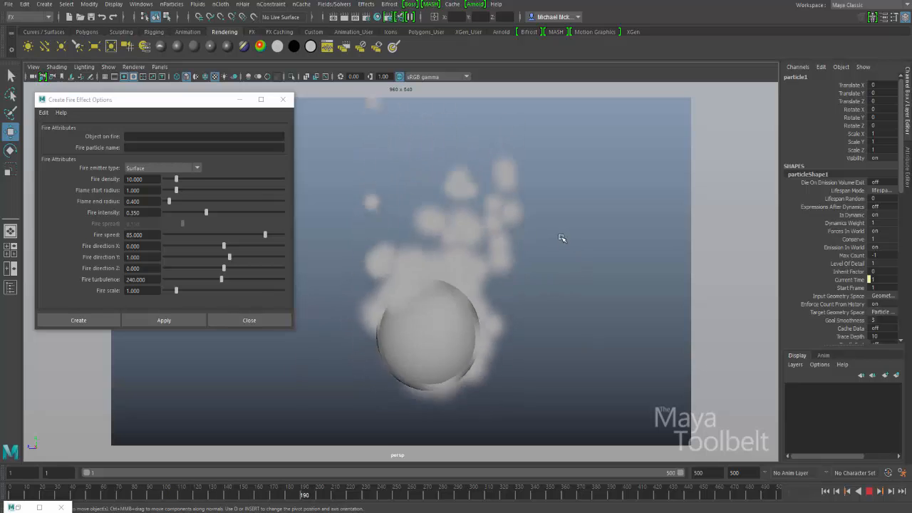
click(870, 492)
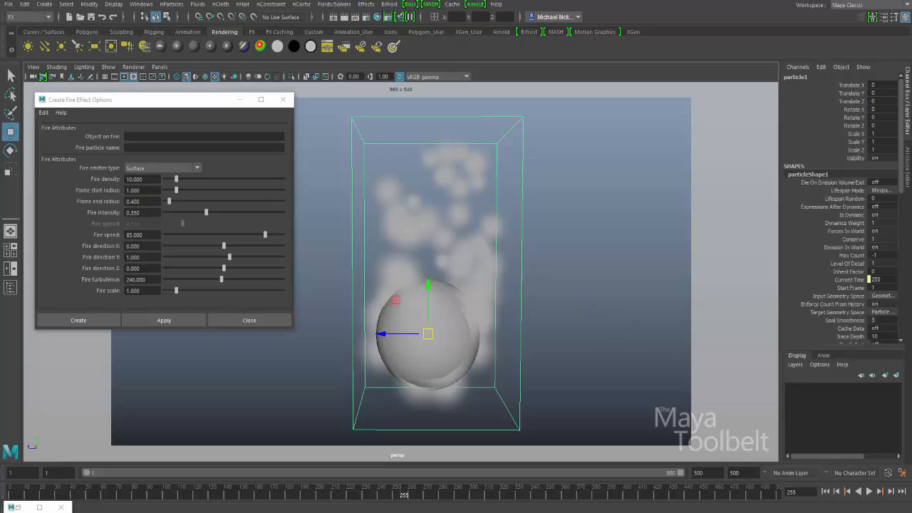
click(870, 491)
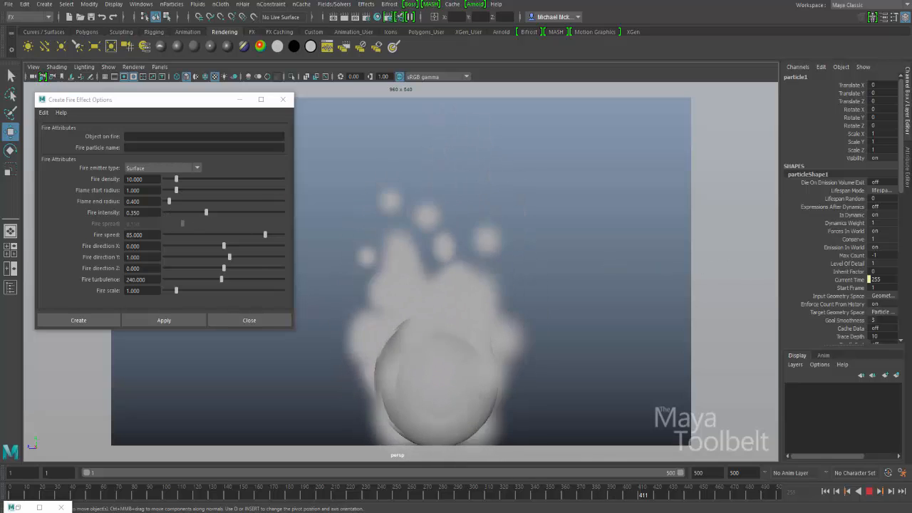
- Stop playback and set the particles' Flame Start Radius to 2 and Flame End Radius to 0.1
drag(901, 178, 904, 264)
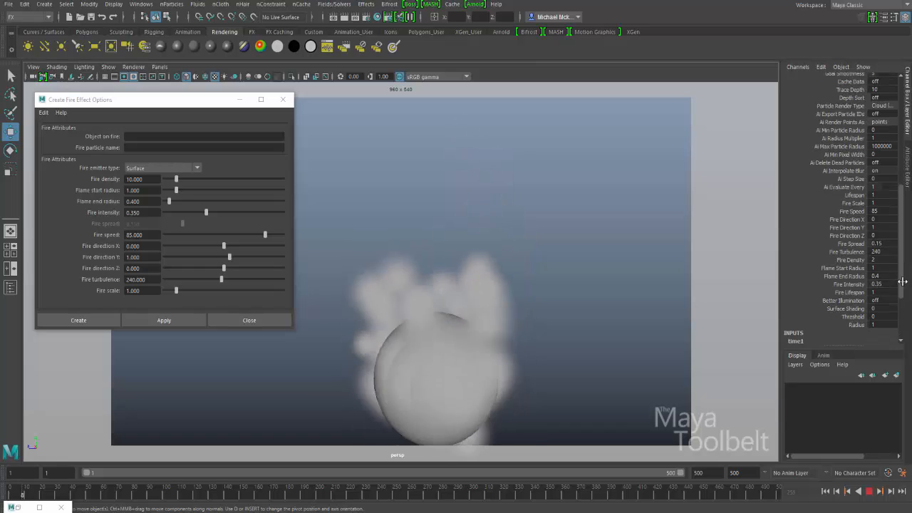
drag(901, 282, 902, 291)
click(869, 492)
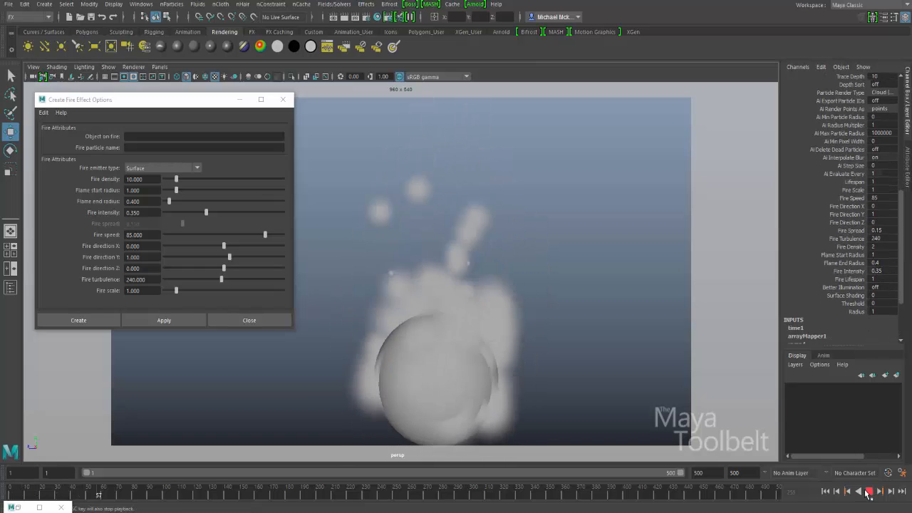
click(844, 255)
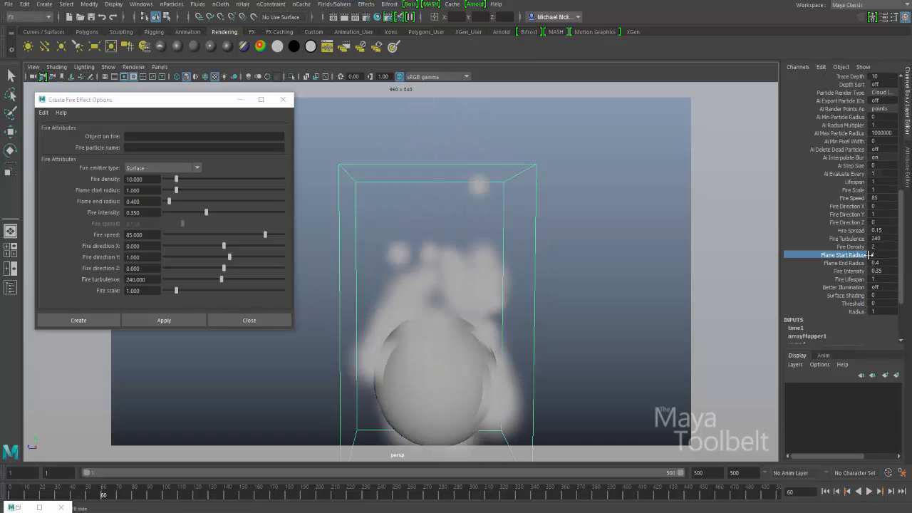
click(848, 263)
double_click(883, 255)
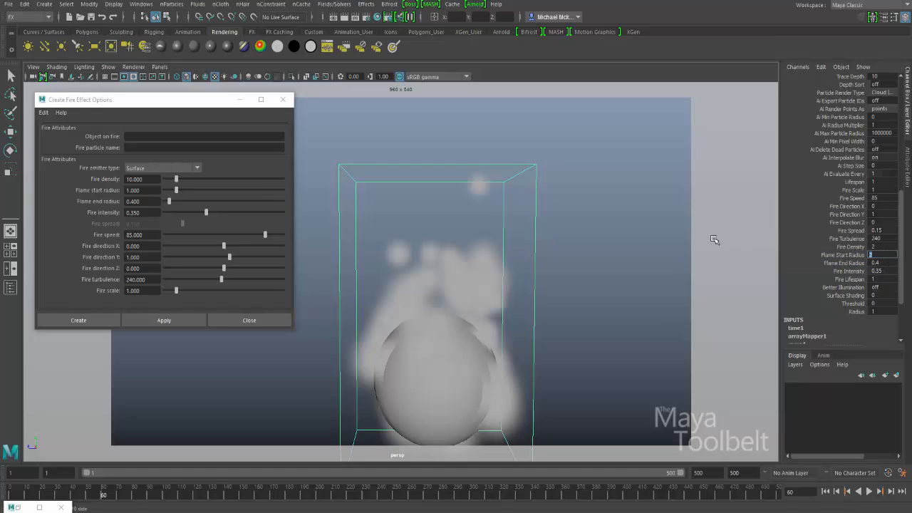
text(2)
key(Tab)
text(0.1)
key(Return)
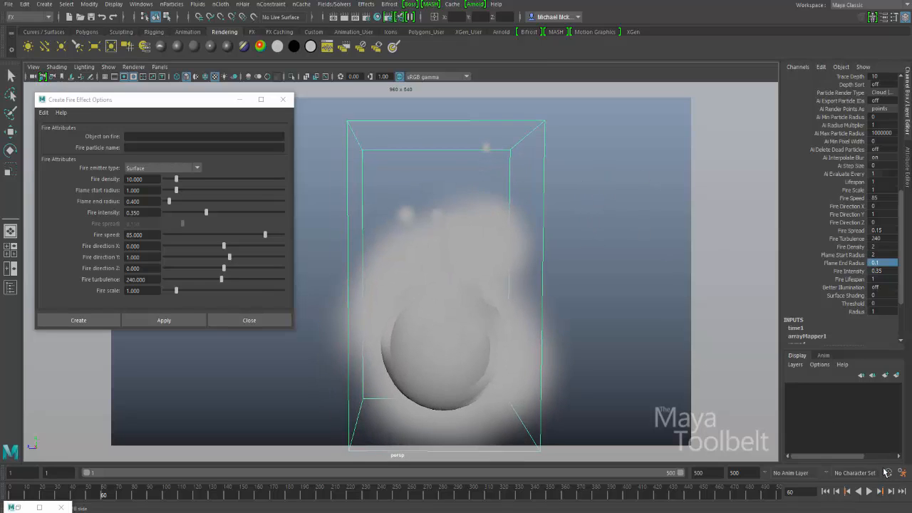
- Replay the simulation to examine how the flames taper with the changed start and end radii
click(826, 492)
click(858, 492)
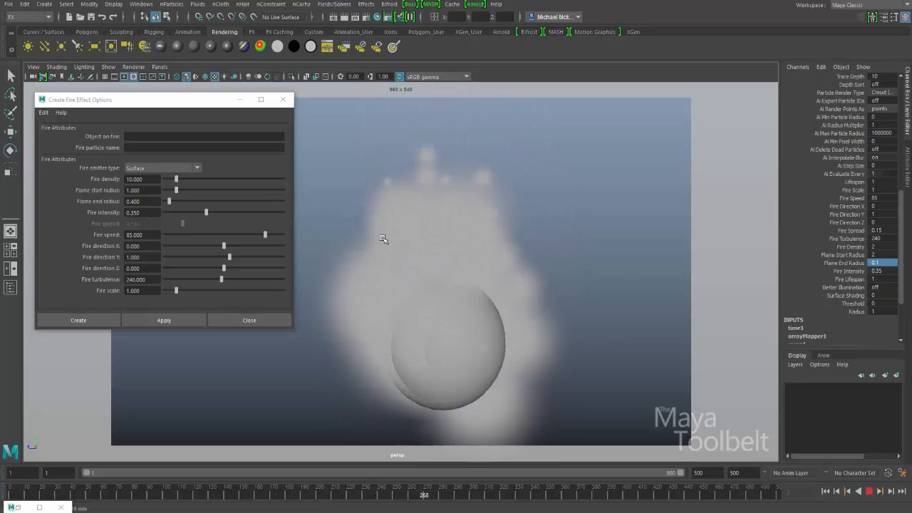
click(870, 492)
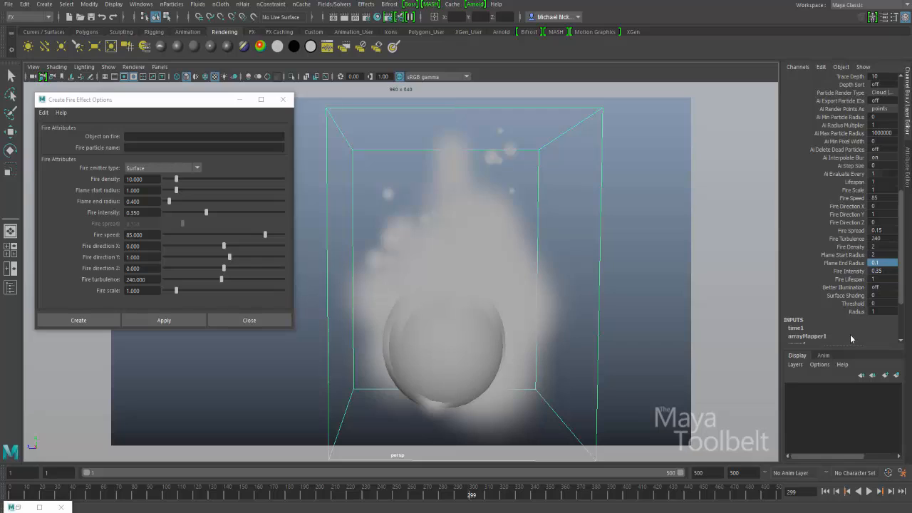
- Set the Flame Start Radius back to 1 and the Flame End Radius back to 0.4
double_click(875, 255)
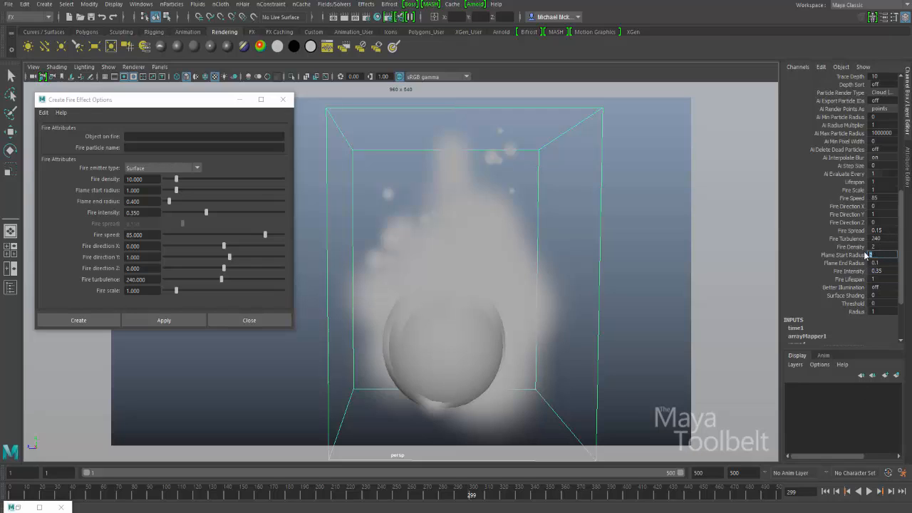
text(1)
double_click(883, 263)
- Replay the simulation from frame 1 with the restored radii, stop it and set the Fire Density to 50
double_click(880, 247)
double_click(875, 271)
click(825, 491)
click(869, 491)
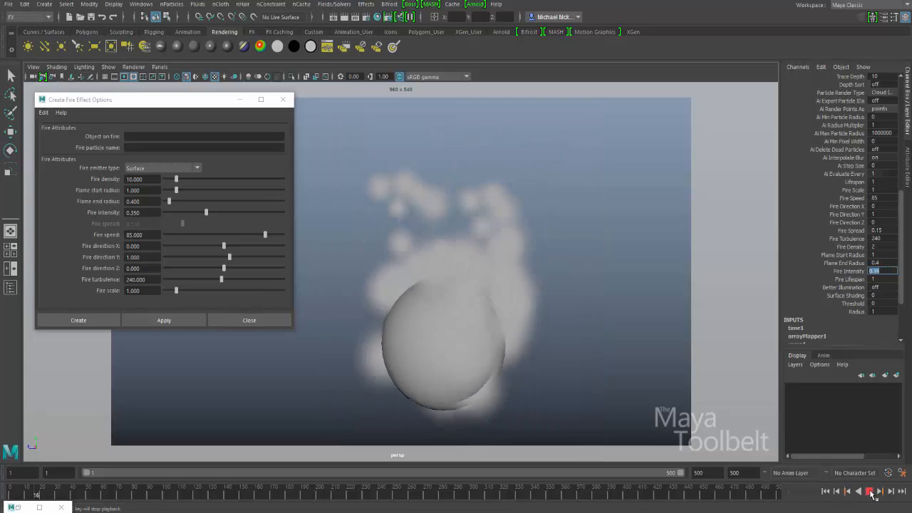
double_click(881, 247)
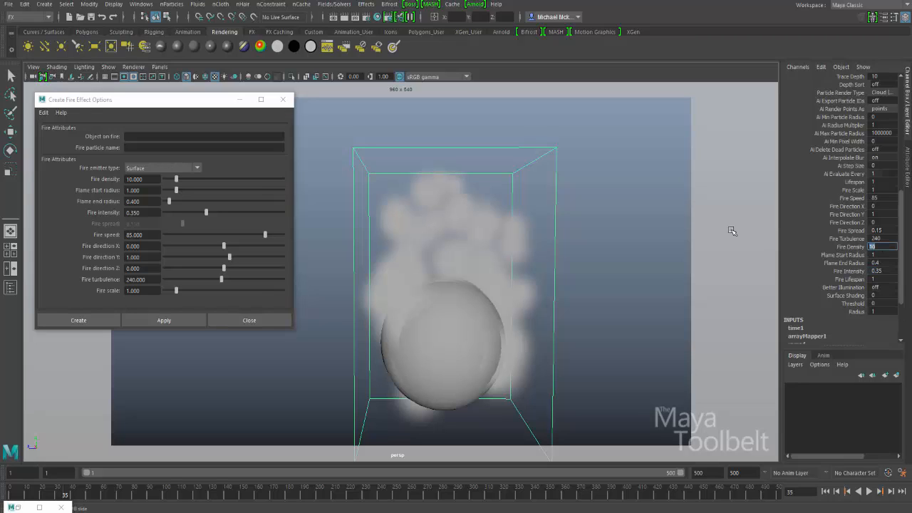
- Replay the simulation from frame 1 at the raised density, stop it and set the Fire Density back to 10
click(825, 491)
click(869, 491)
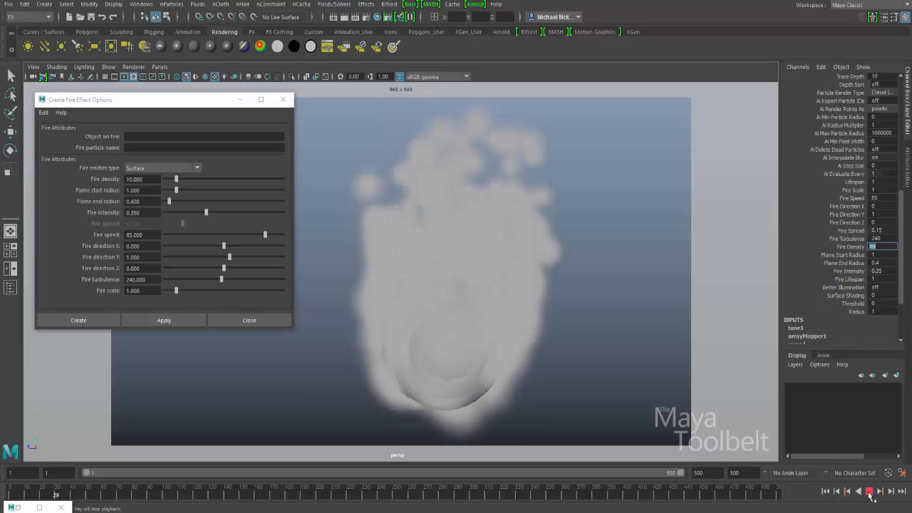
click(869, 491)
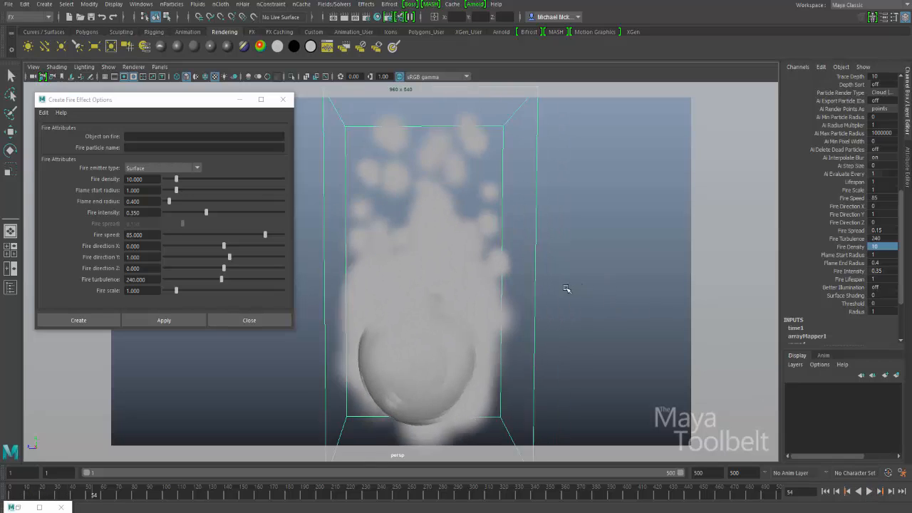
- Render the current frame with Maya Software, keep the image in the Render View and minimize that window
scroll(514, 284, up, 3)
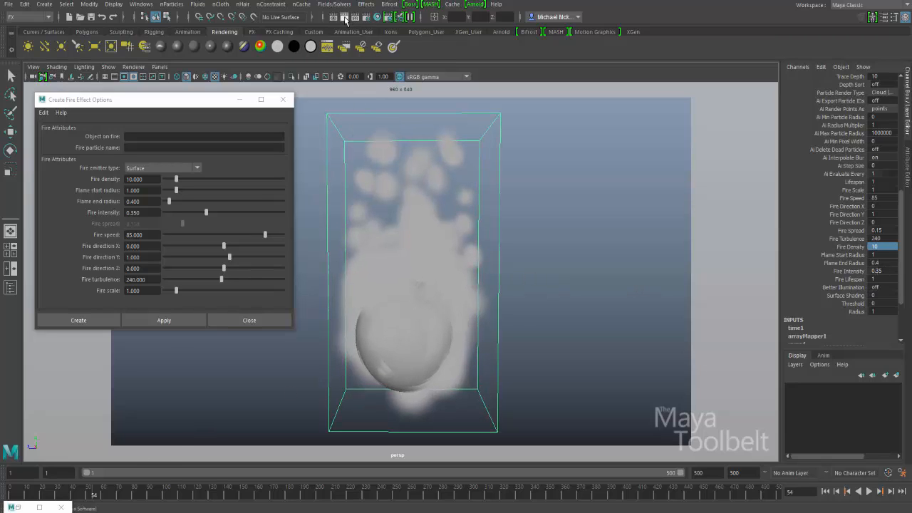
click(345, 19)
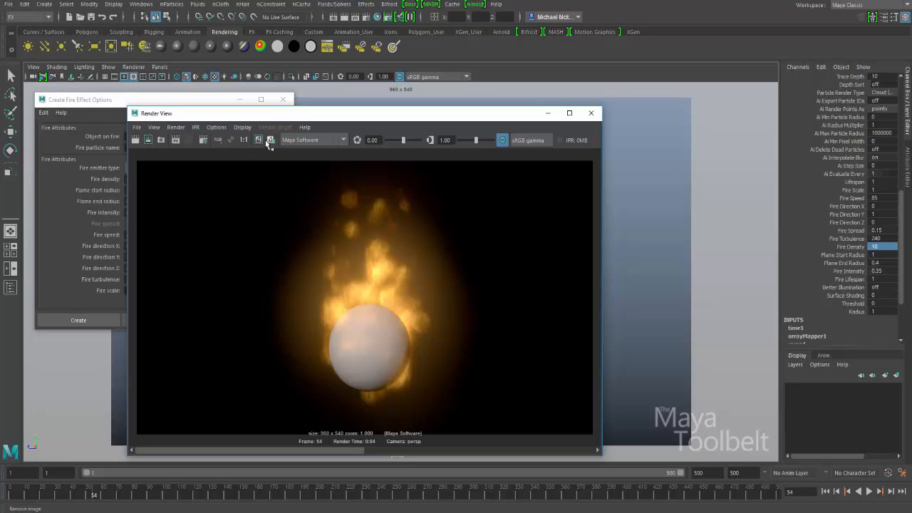
click(258, 140)
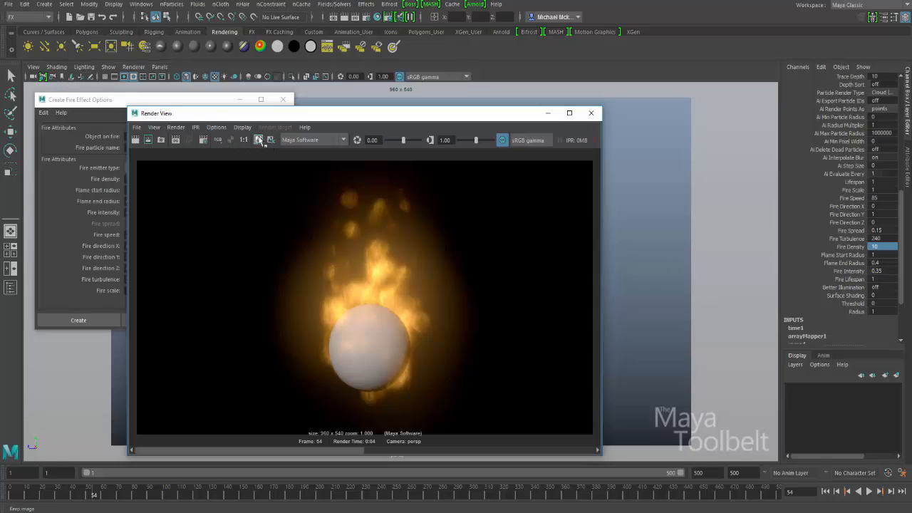
click(546, 113)
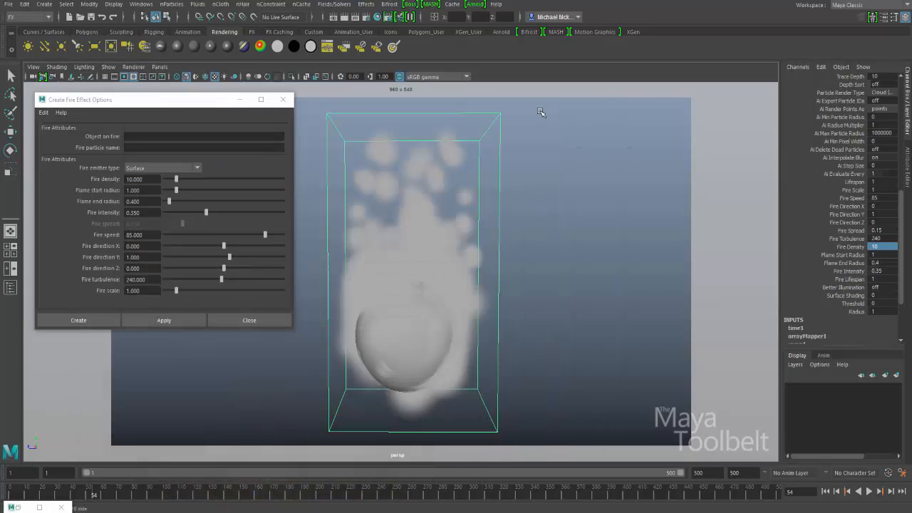
- Set the Fire Intensity to 0.75 and render frame 55 of the replayed simulation with Maya Software
double_click(882, 271)
click(825, 491)
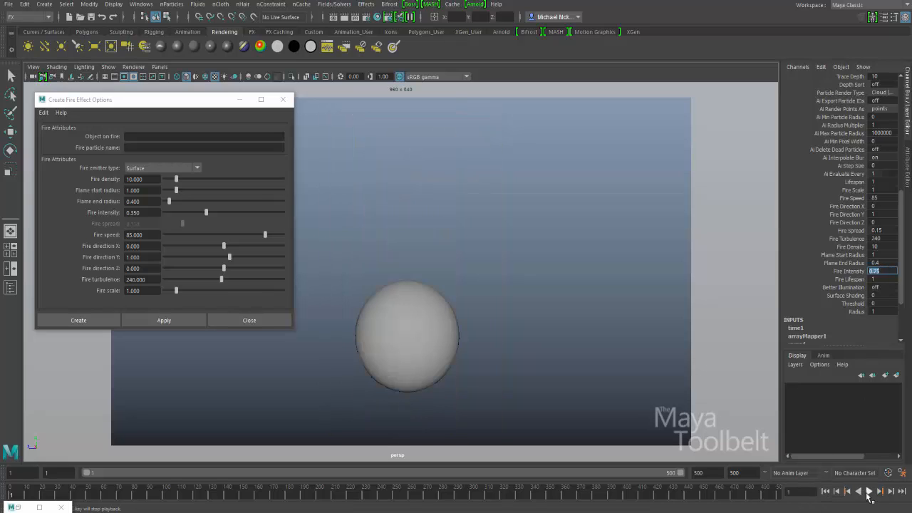
click(870, 491)
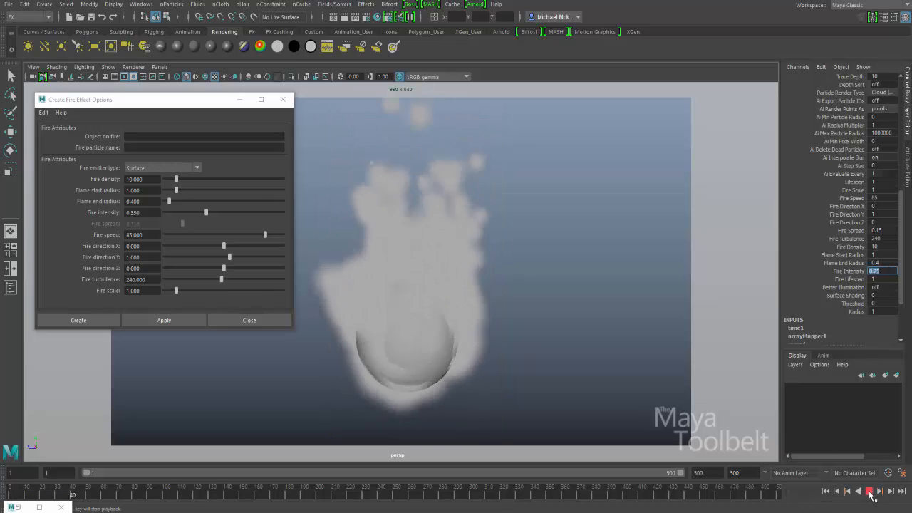
click(870, 490)
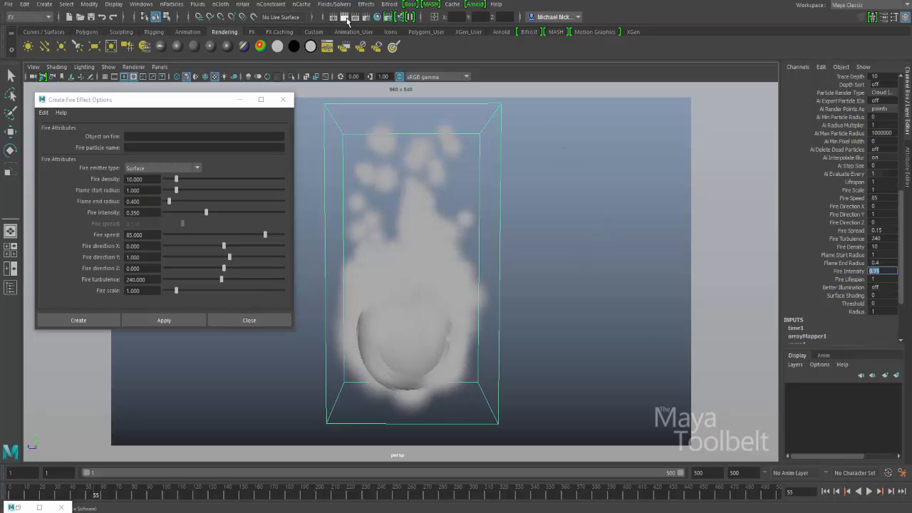
click(345, 17)
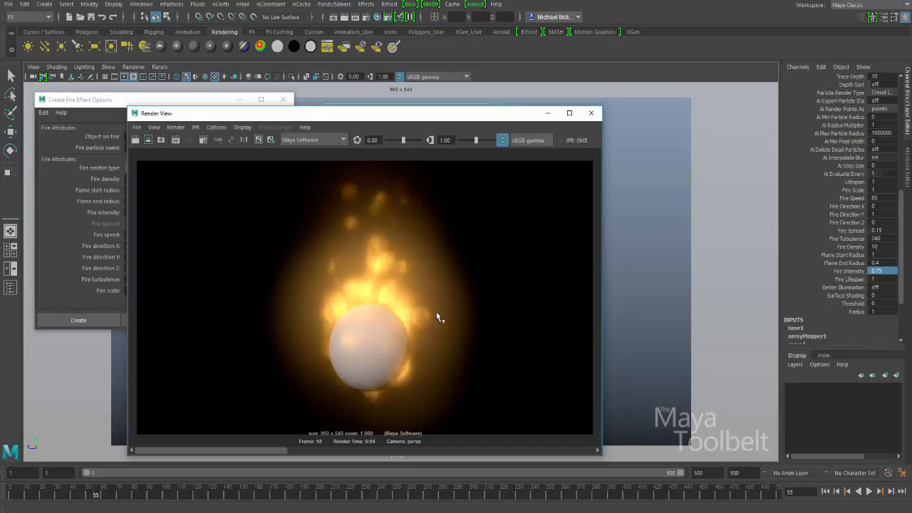
- Compare the kept render with the 0.75 intensity render by alternating between them, and minimize the Render View
click(324, 450)
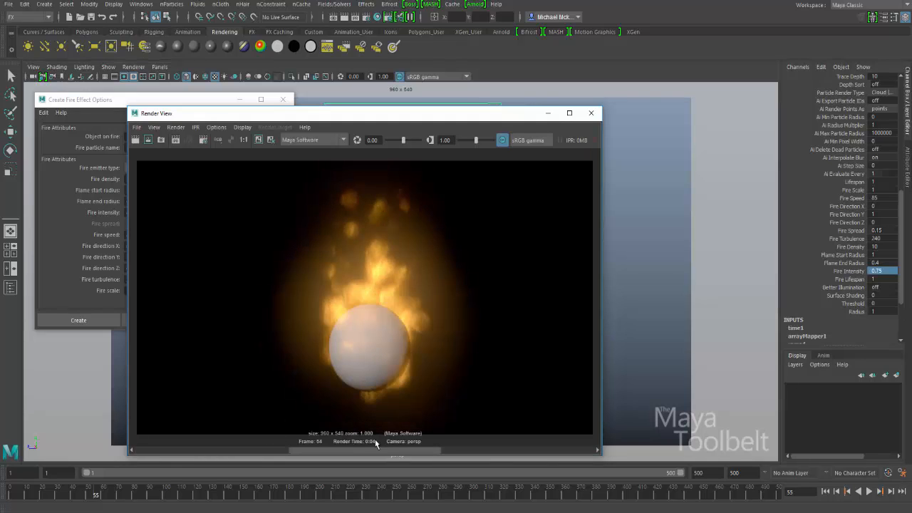
click(252, 449)
click(352, 450)
click(259, 450)
click(361, 449)
click(276, 449)
click(300, 449)
click(241, 450)
click(362, 450)
click(244, 449)
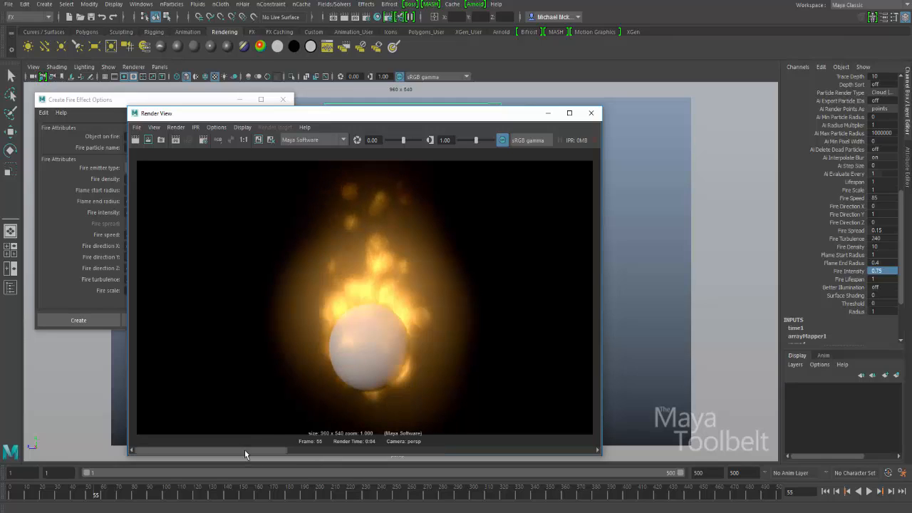
click(377, 450)
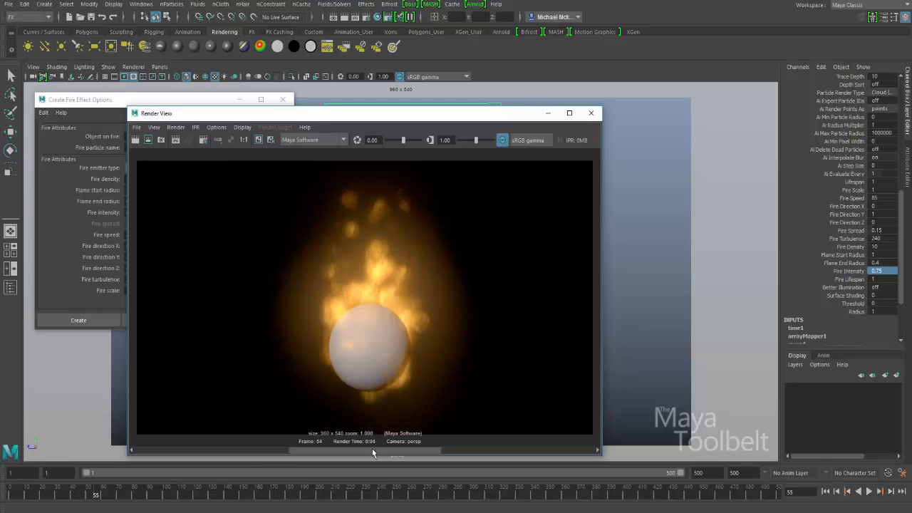
click(251, 450)
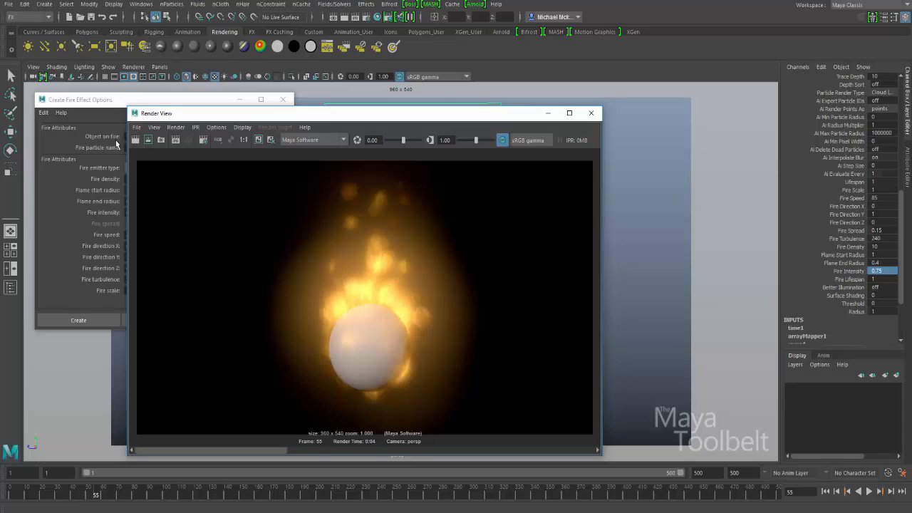
click(169, 103)
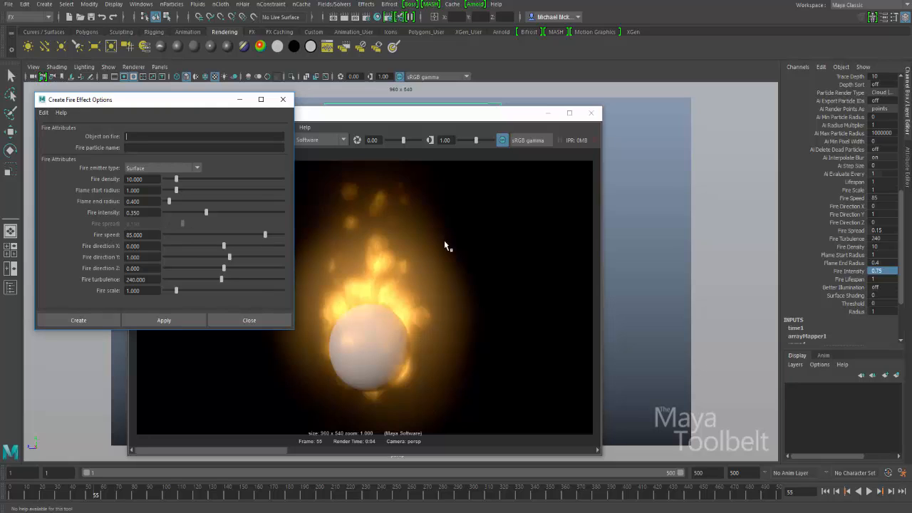
click(547, 113)
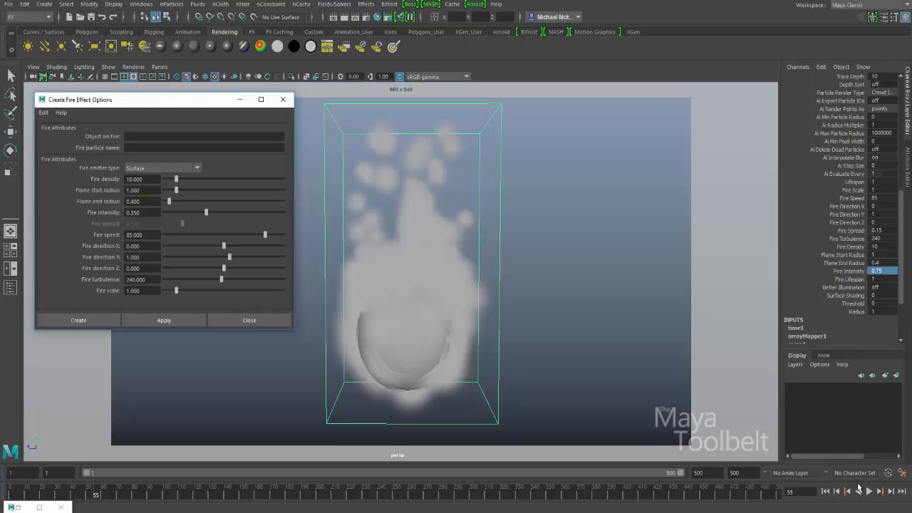
- Set the Fire Speed to 20, replay the simulation from frame 1 to examine the flames, and restore the speed to 85
click(870, 492)
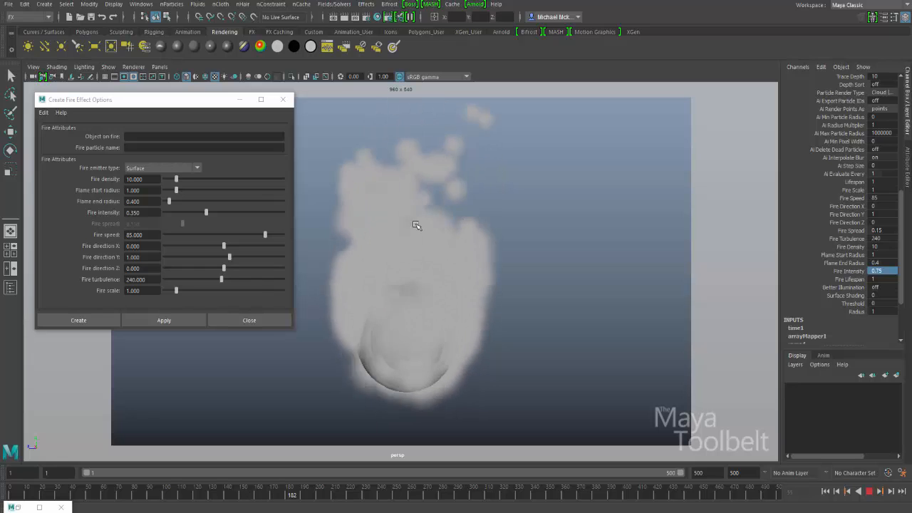
click(870, 492)
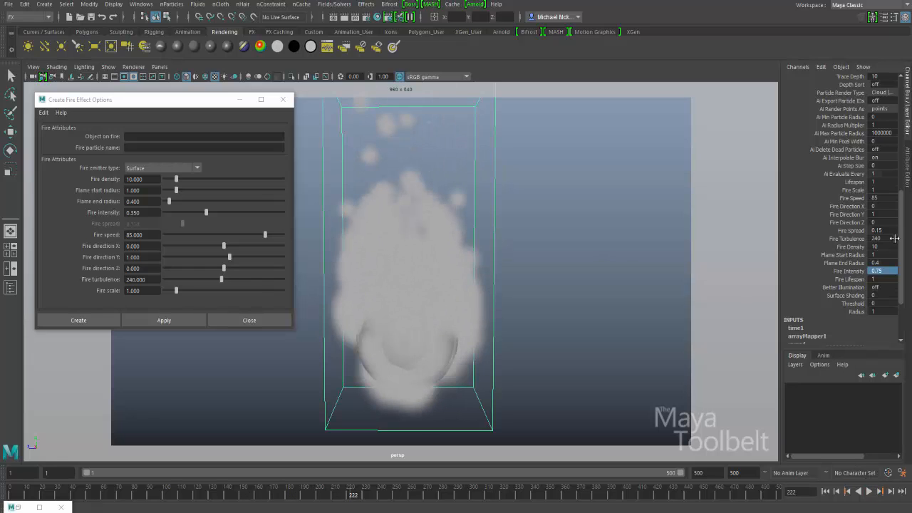
double_click(877, 197)
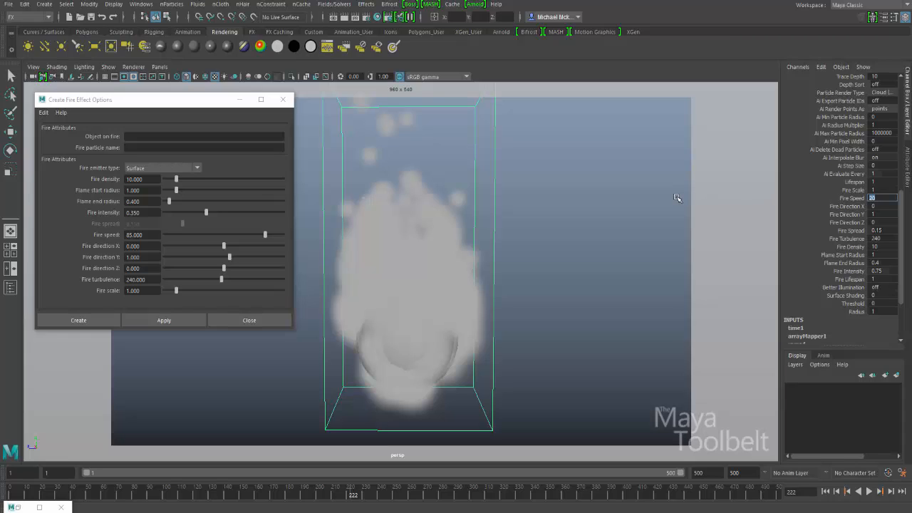
click(827, 492)
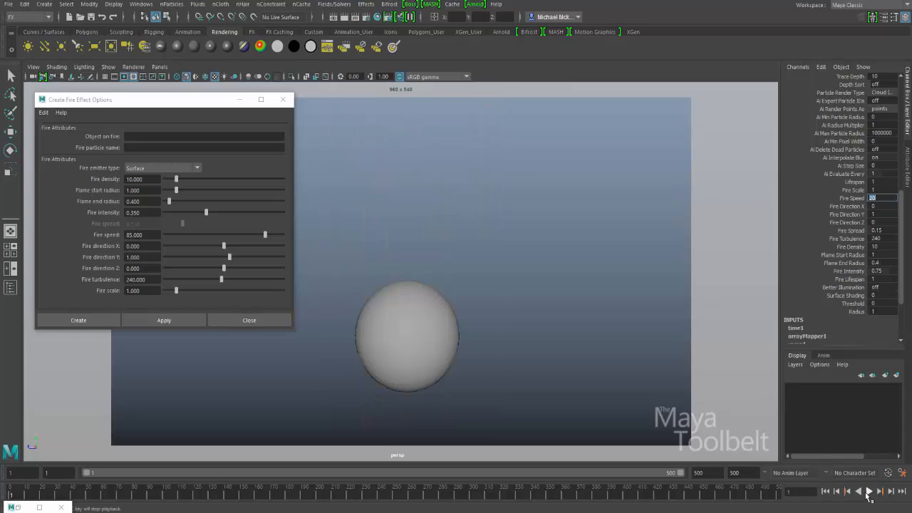
click(868, 491)
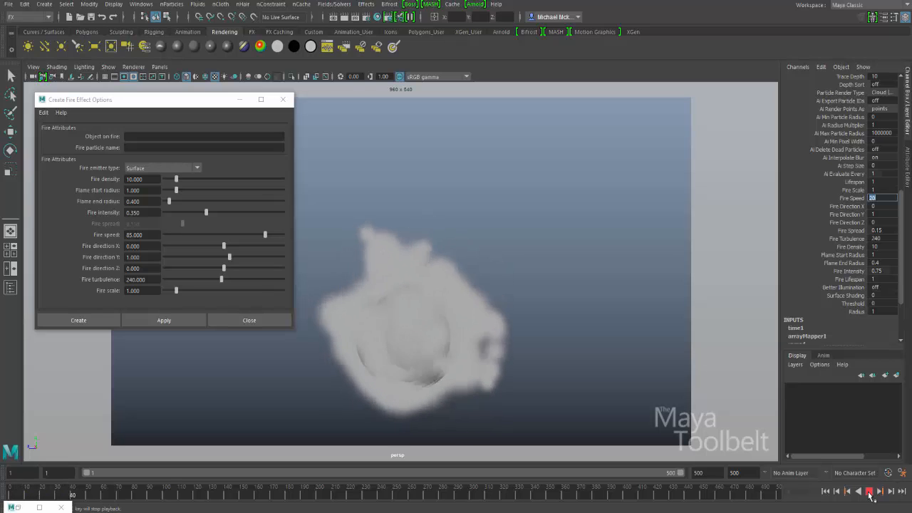
click(869, 492)
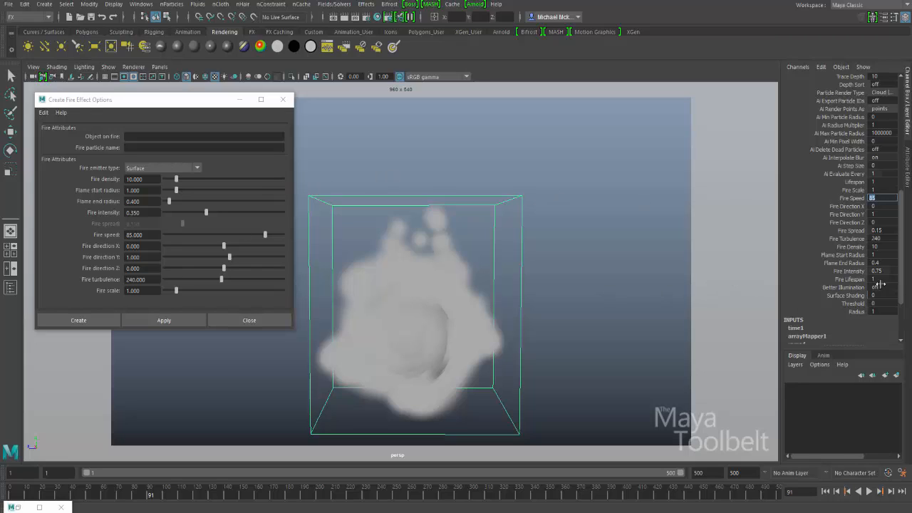
- Replay the simulation to examine the flames' turbulence, setting the Fire Turbulence to 240, and stop playback
click(885, 238)
click(824, 491)
click(869, 491)
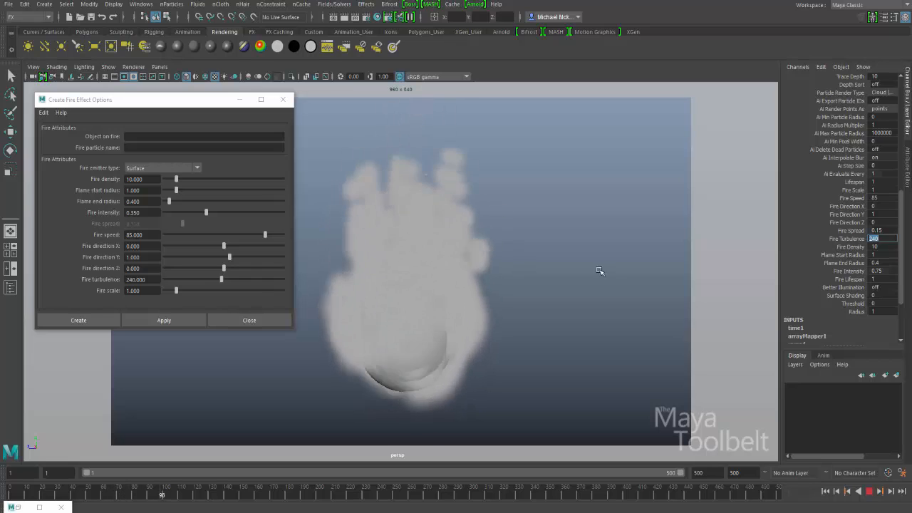
key(Escape)
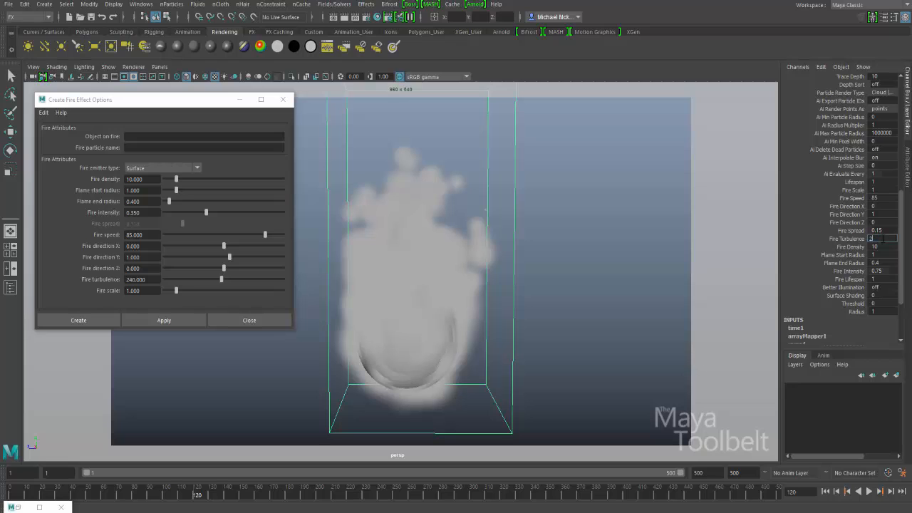
key(alt+v)
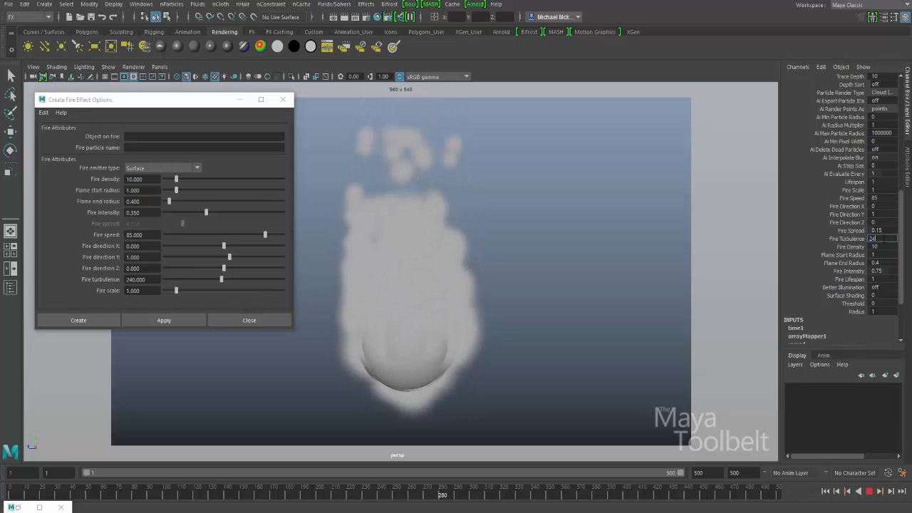
text(0)
key(Return)
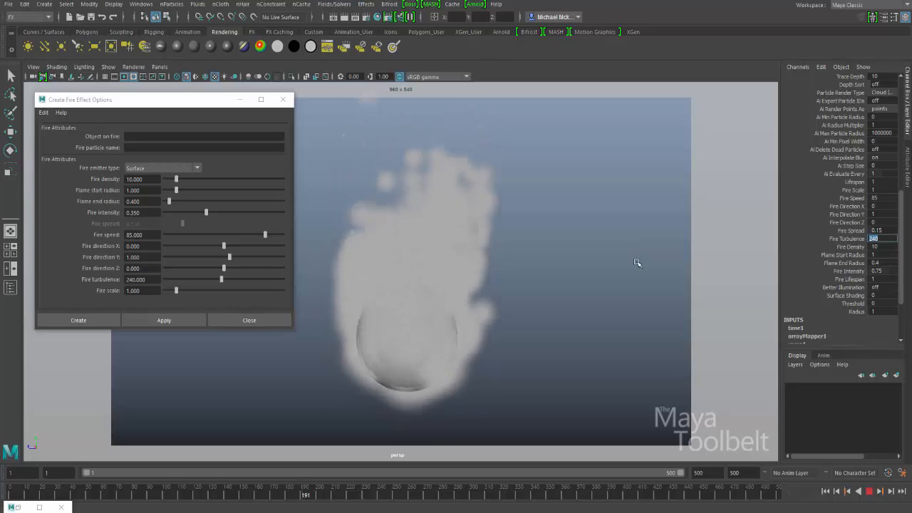
key(Escape)
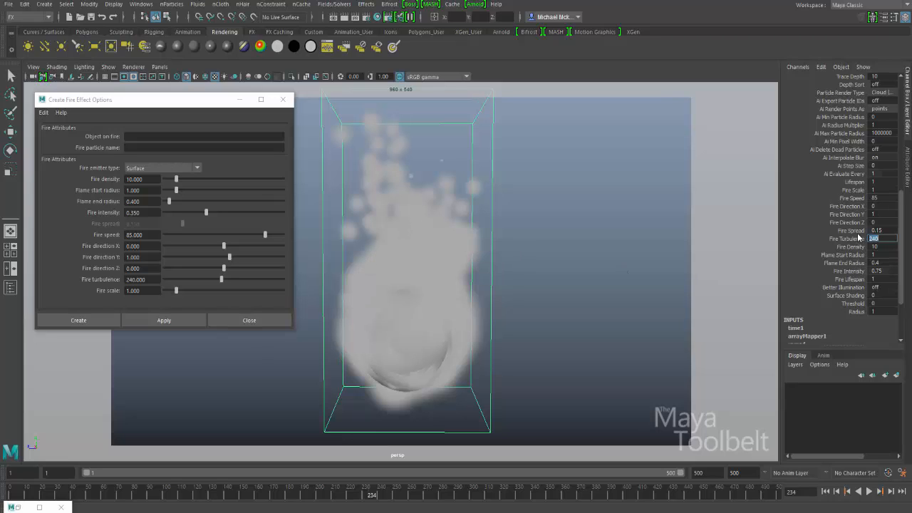
- Set the Fire Scale to 0.25 and replay the simulation from frame 1 to examine the flame size
double_click(881, 190)
click(825, 492)
click(871, 491)
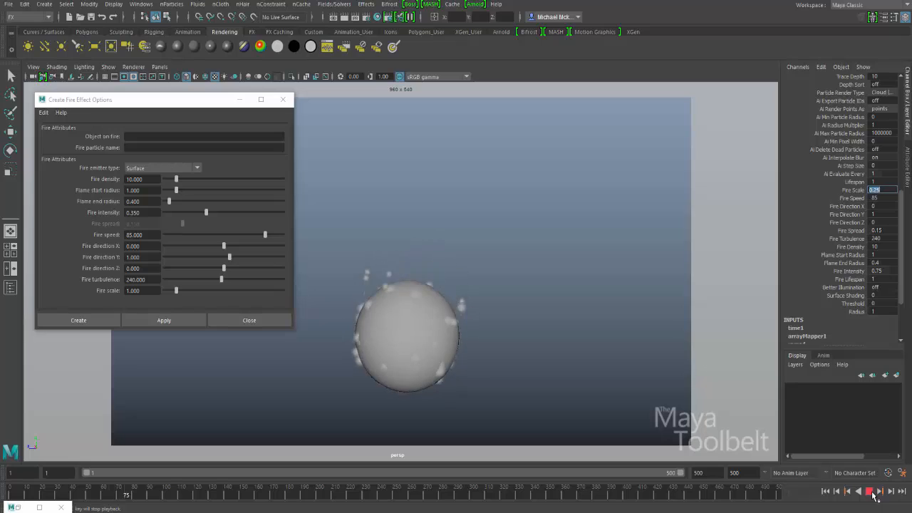
click(871, 492)
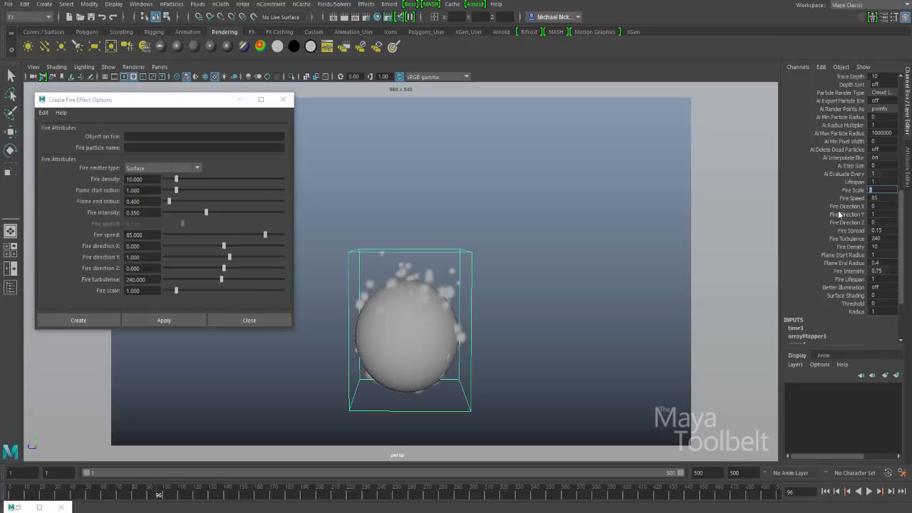
- Replay the simulation from frame 1 with an enlarged Fire Scale, stop it and set the scale back to 1
click(825, 492)
click(869, 491)
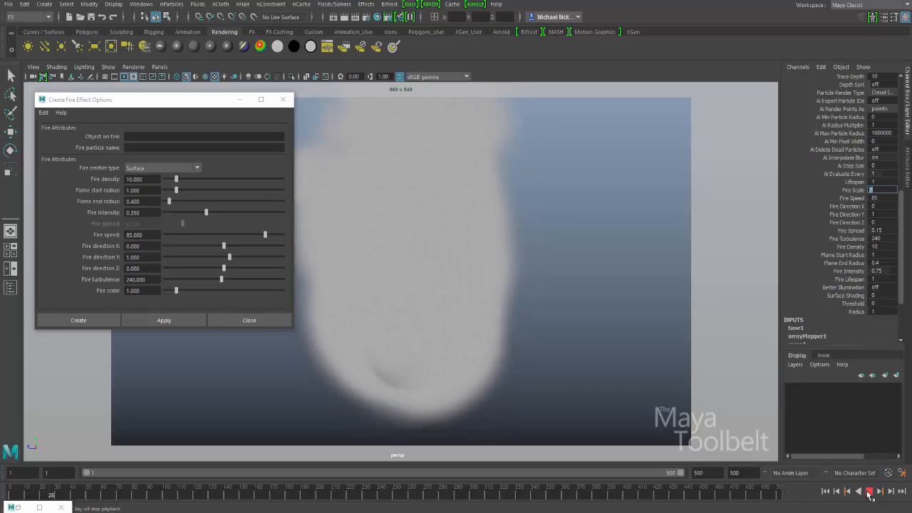
click(870, 493)
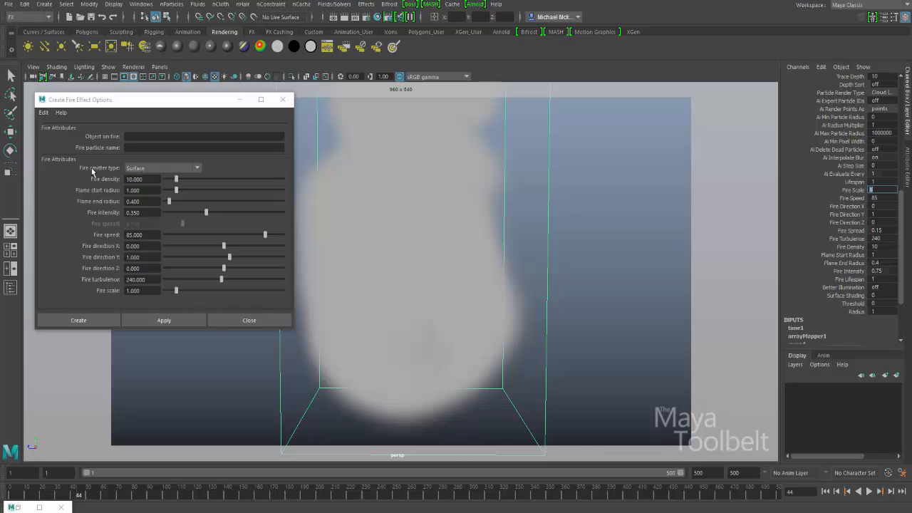
- Try the Omni-directional point fire emitter type in the Create Fire Effect options, and switch the type to Directional point
click(198, 168)
click(200, 167)
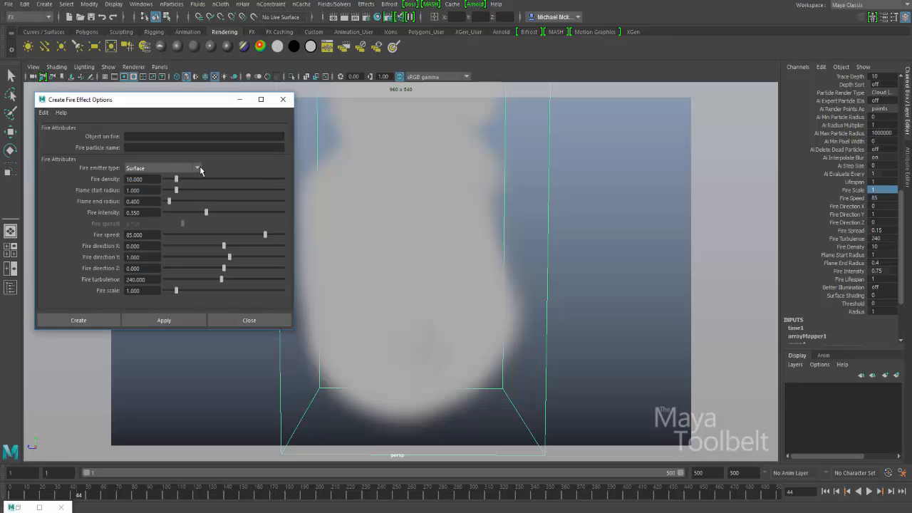
click(201, 167)
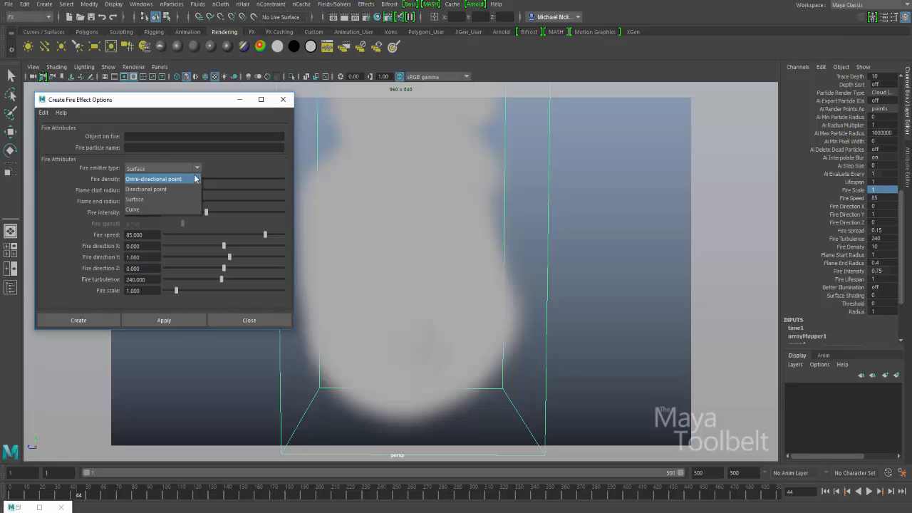
click(156, 179)
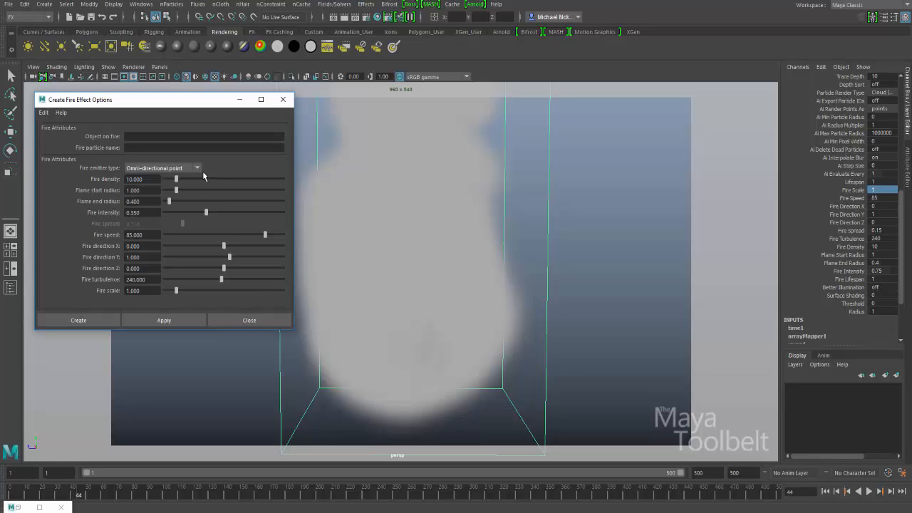
click(198, 168)
click(171, 190)
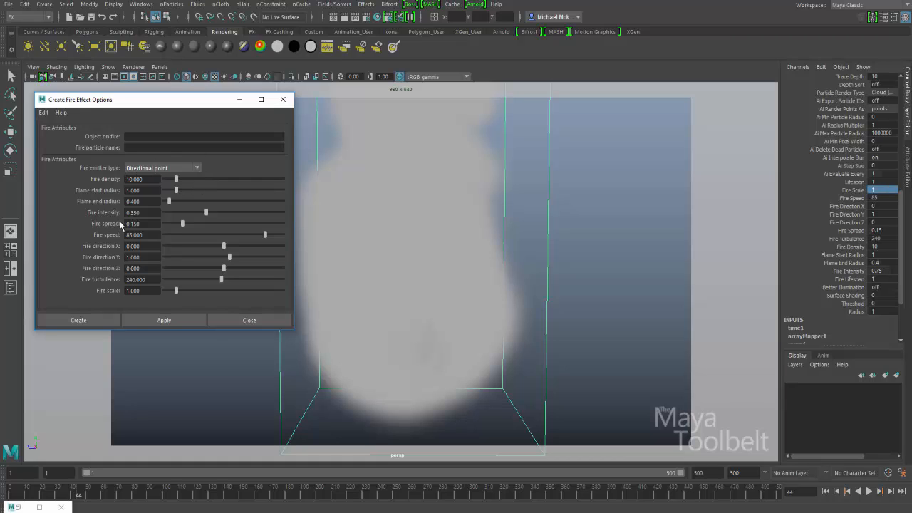
- Try the Surface fire emitter type in the Create Fire Effect options and replay the simulation from frame 1
click(199, 169)
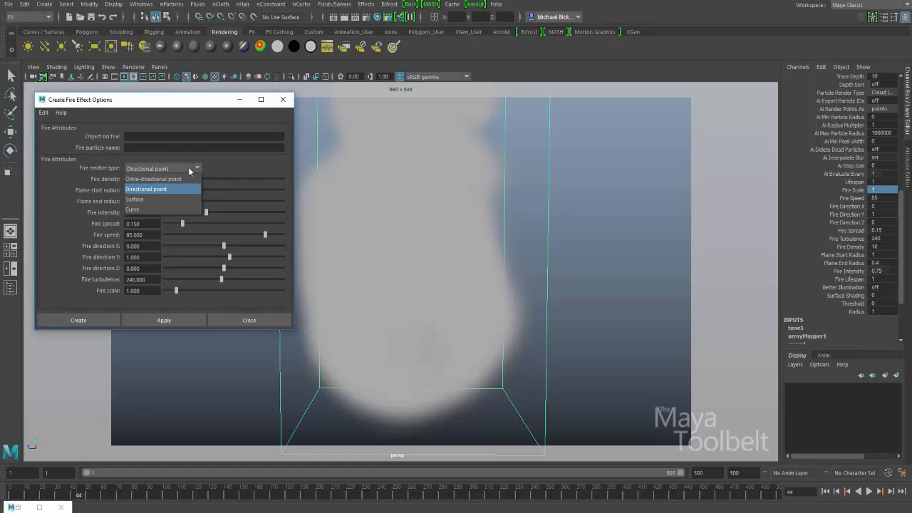
click(153, 179)
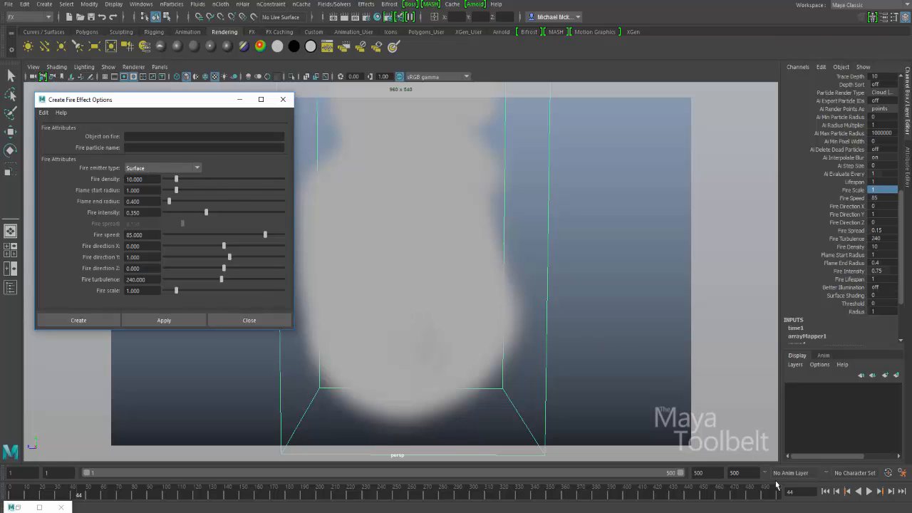
click(825, 492)
click(870, 492)
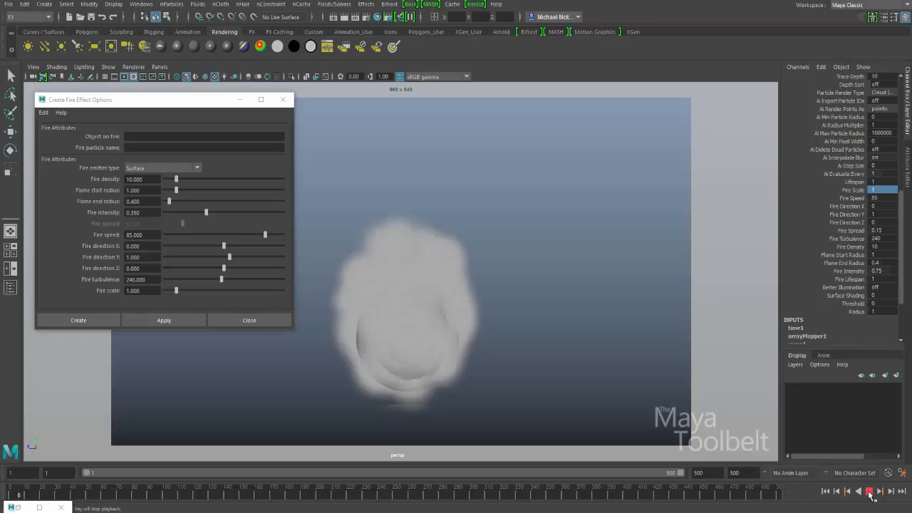
click(870, 493)
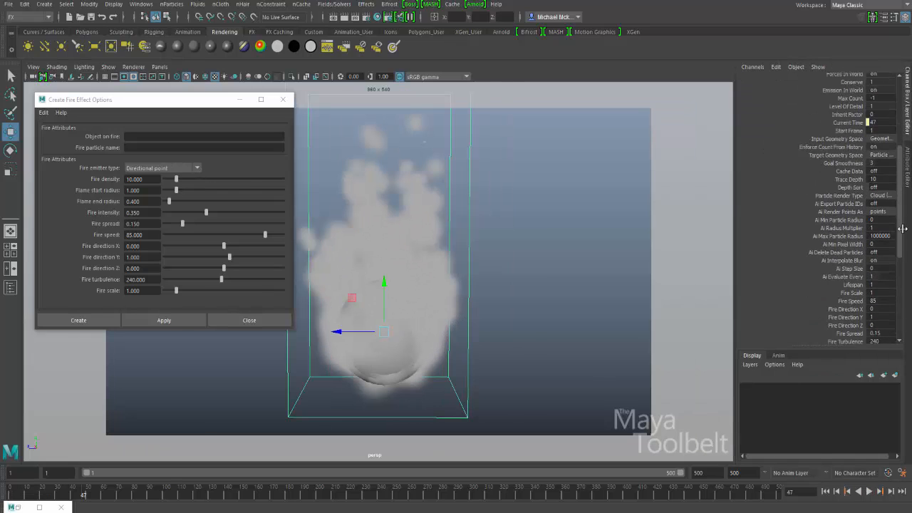
- Minimize the Create Fire Effect options, clear the selection and show the Outliner beside the perspective view
click(241, 100)
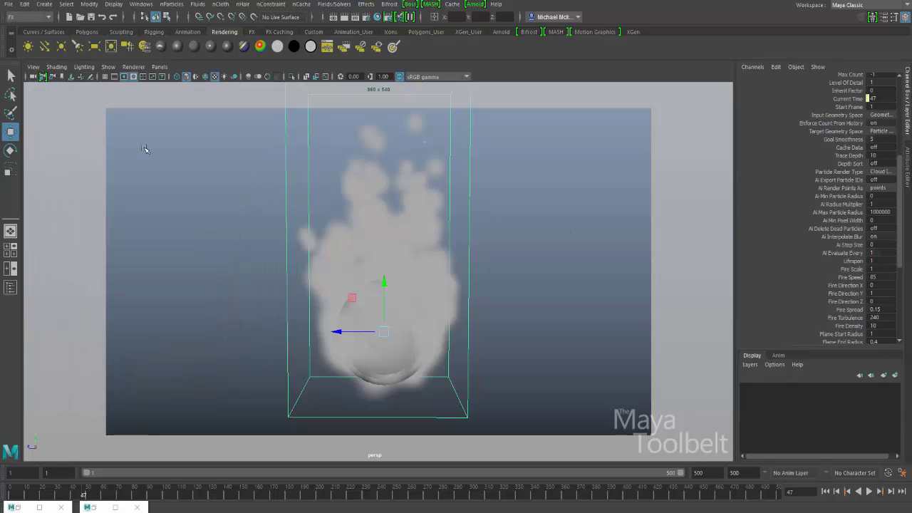
click(269, 165)
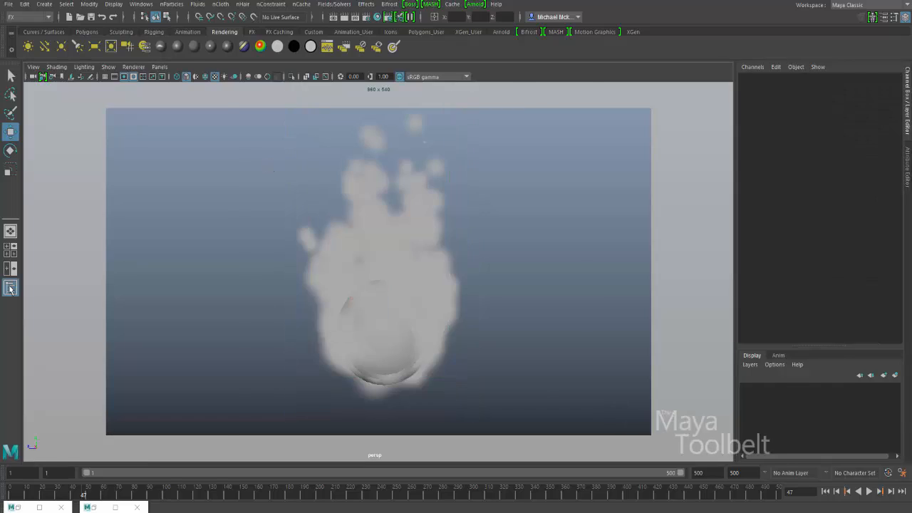
click(10, 287)
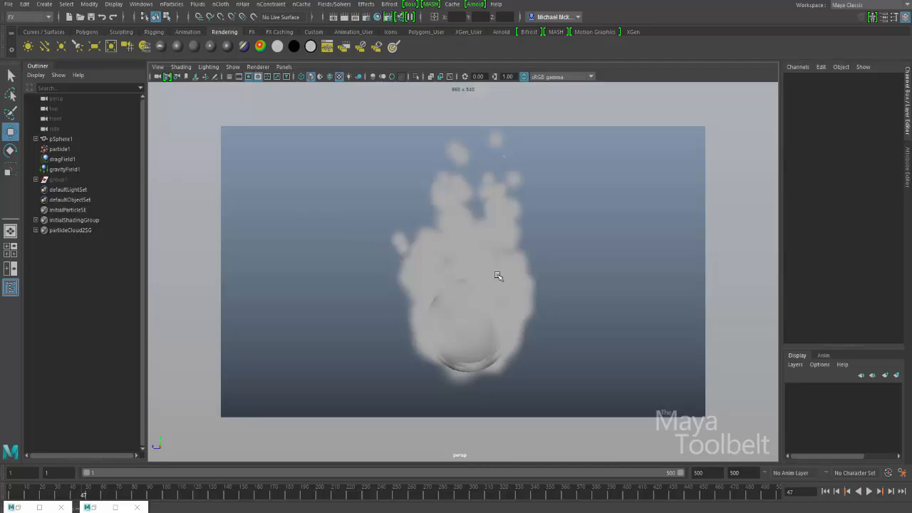
- Inspect the attributes of particle1, dragField1 and gravityField1 created by the fire effect
click(471, 331)
click(509, 313)
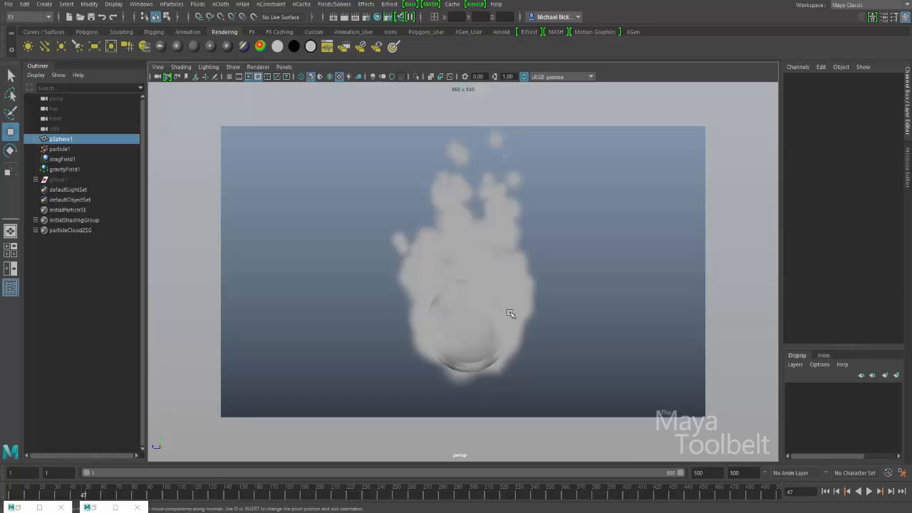
click(510, 238)
mouse_move(367, 207)
mouse_down()
mouse_move(571, 224)
mouse_move(359, 197)
mouse_up()
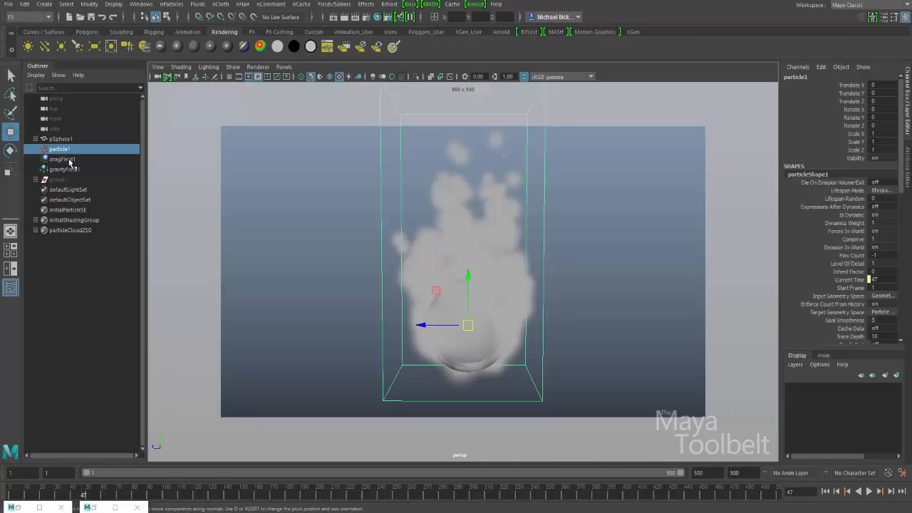
click(60, 160)
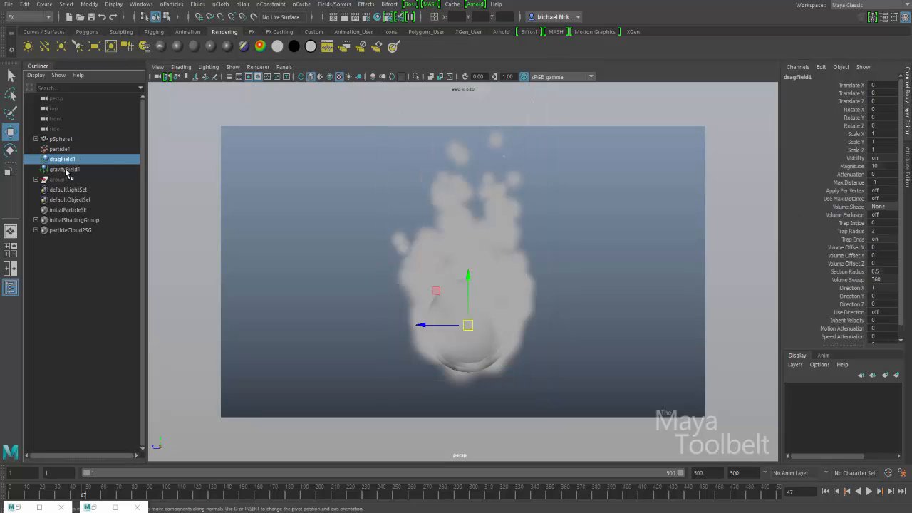
click(66, 170)
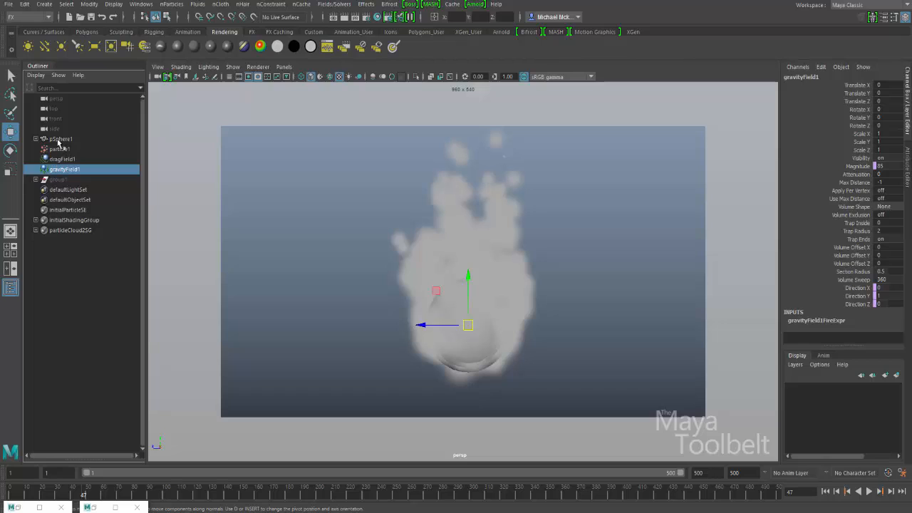
- Select emitter1 under pSphere1 and set its Emitter Type to Directional
click(36, 139)
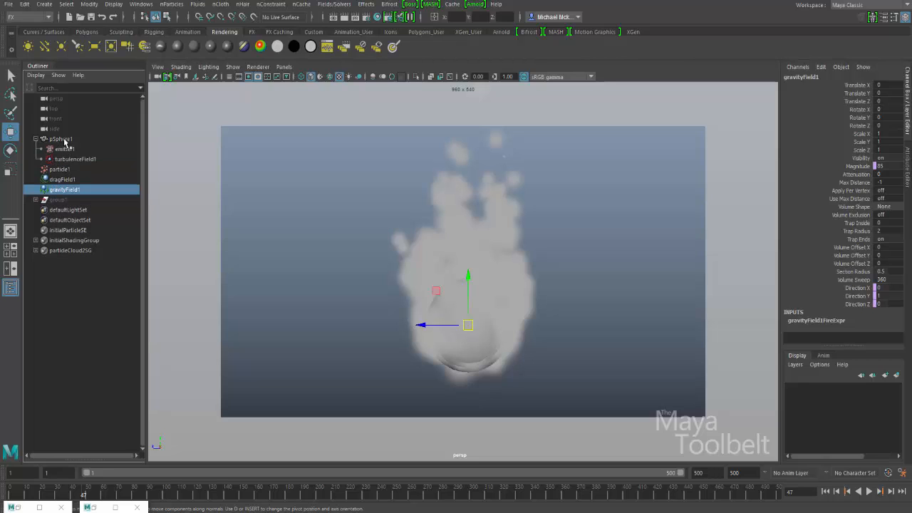
click(66, 140)
click(68, 150)
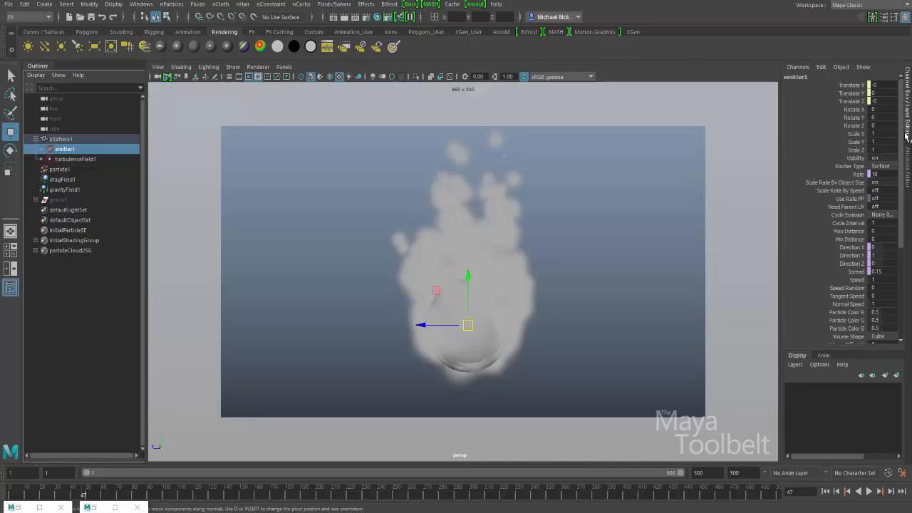
mouse_move(901, 127)
mouse_down()
mouse_move(901, 205)
mouse_move(900, 114)
mouse_up()
click(890, 165)
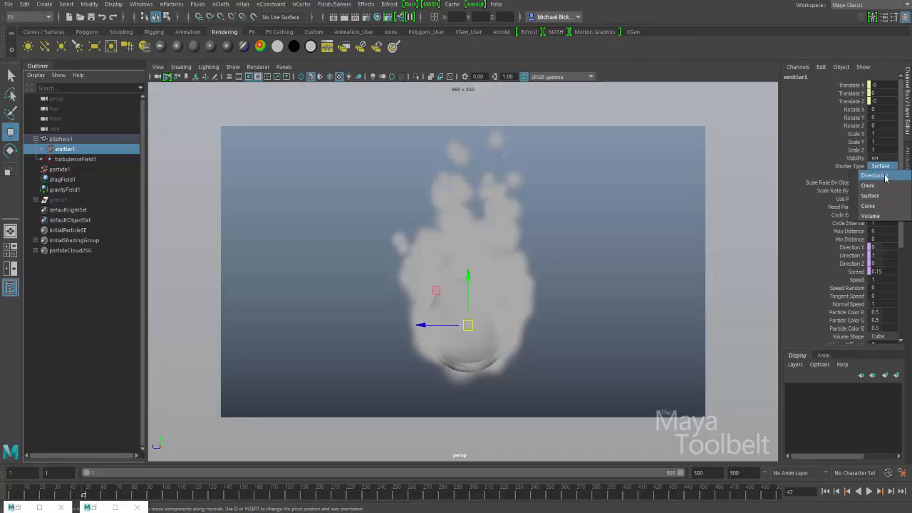
click(886, 176)
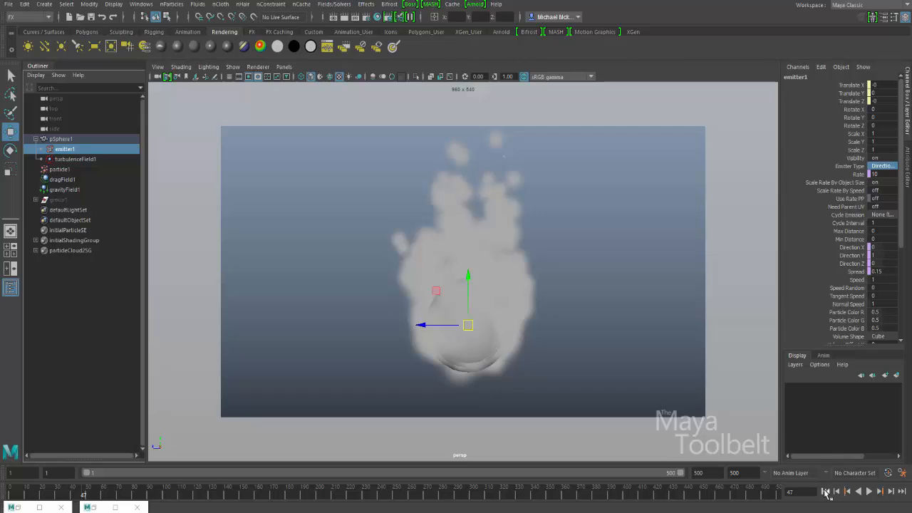
- Replay the simulation from frame 1, stop it and examine the particles around the sphere in wireframe display
click(825, 492)
click(870, 492)
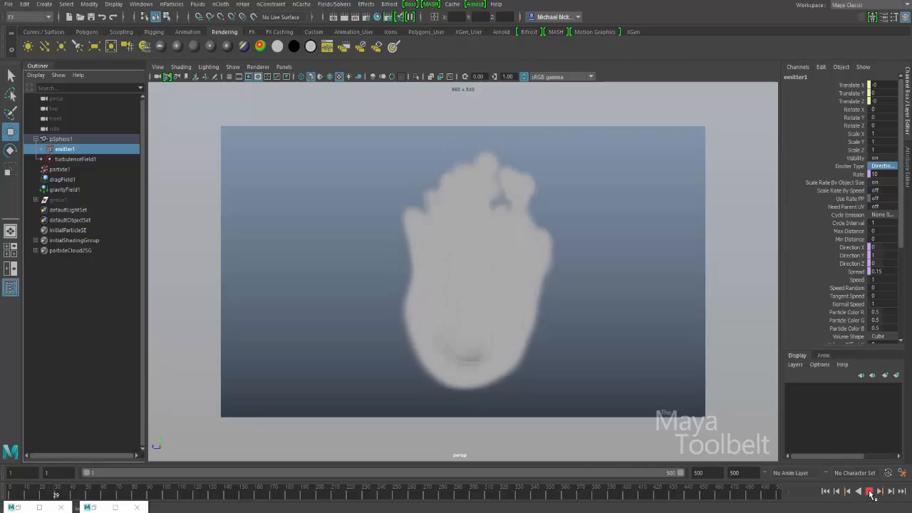
click(870, 492)
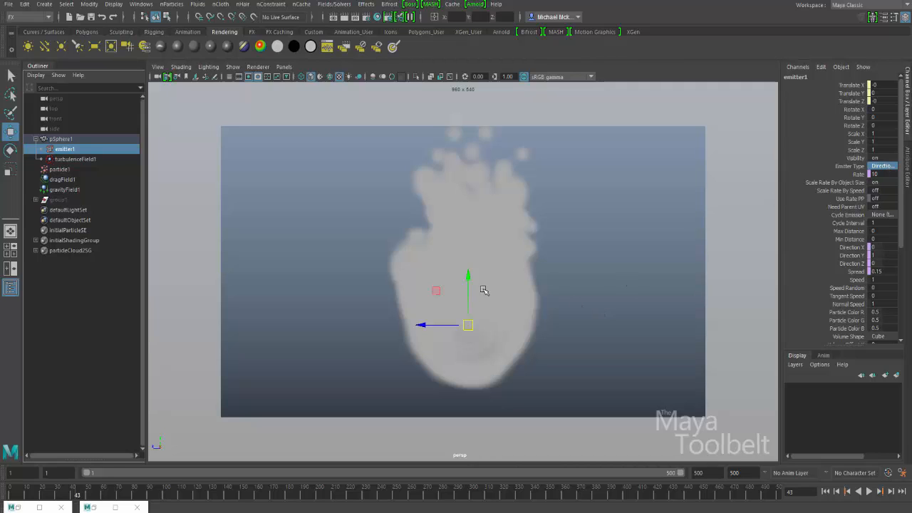
alt+drag(401, 285, 383, 279)
alt+middle_drag(351, 257, 346, 252)
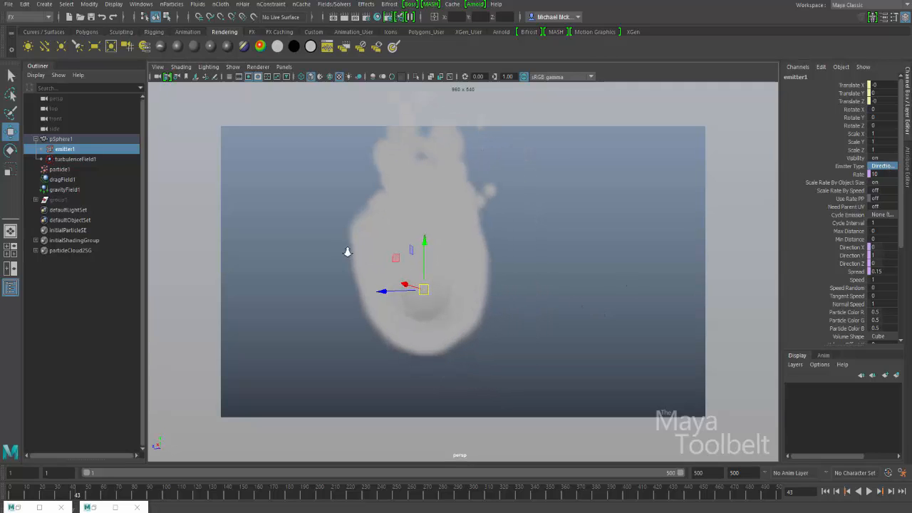
alt+right_drag(347, 252, 435, 264)
alt+middle_drag(451, 274, 465, 274)
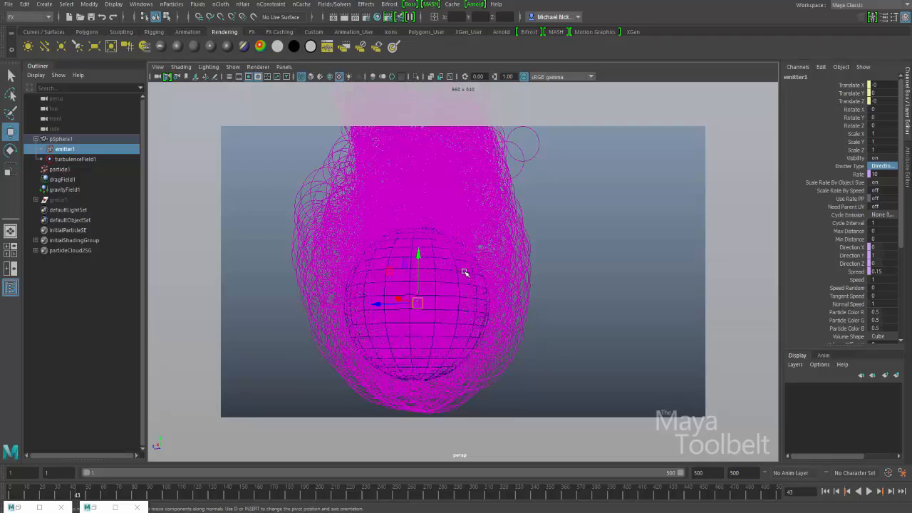
alt+drag(466, 271, 488, 318)
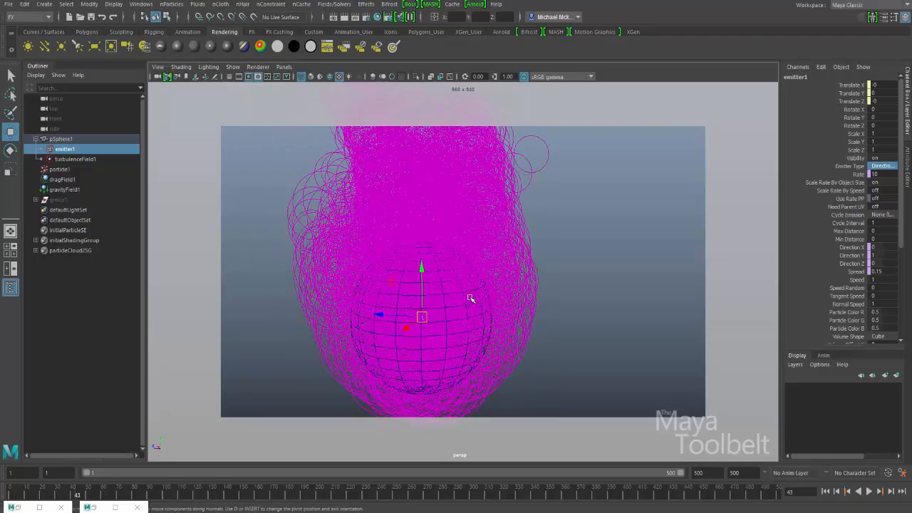
alt+drag(481, 275, 722, 233)
- Try the Omni type on emitter1 and replay the simulation from frame 1 to compare the emission
click(888, 167)
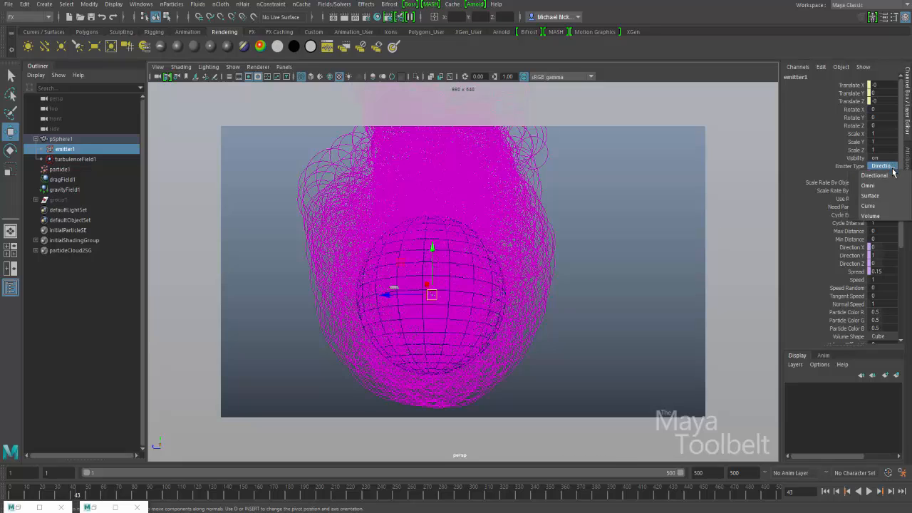
click(882, 186)
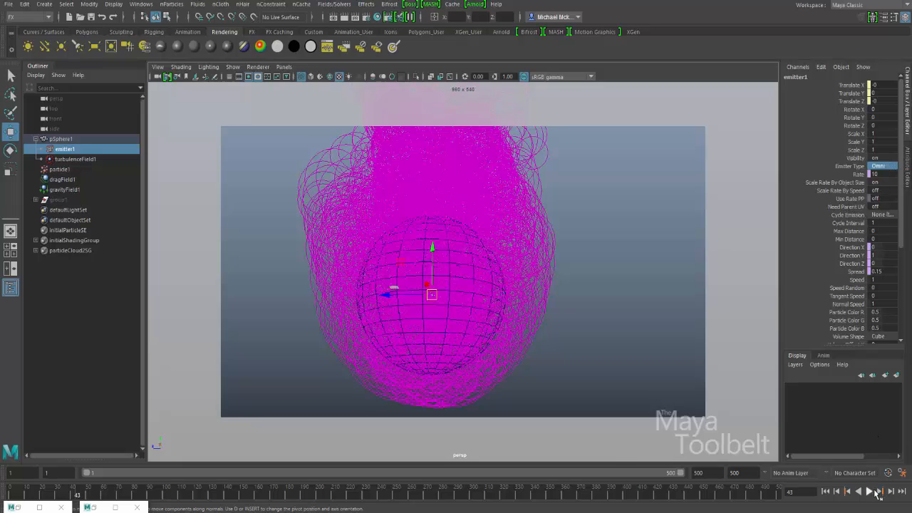
click(870, 491)
click(869, 491)
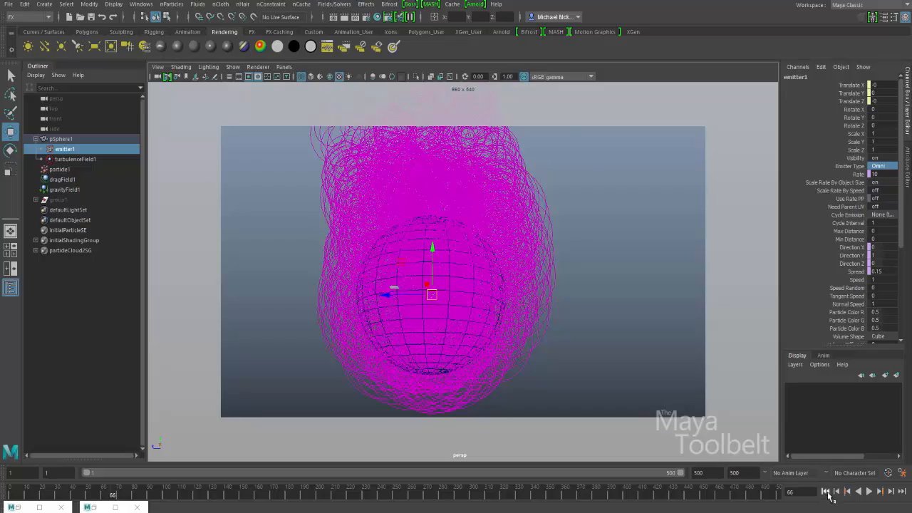
click(825, 491)
click(869, 491)
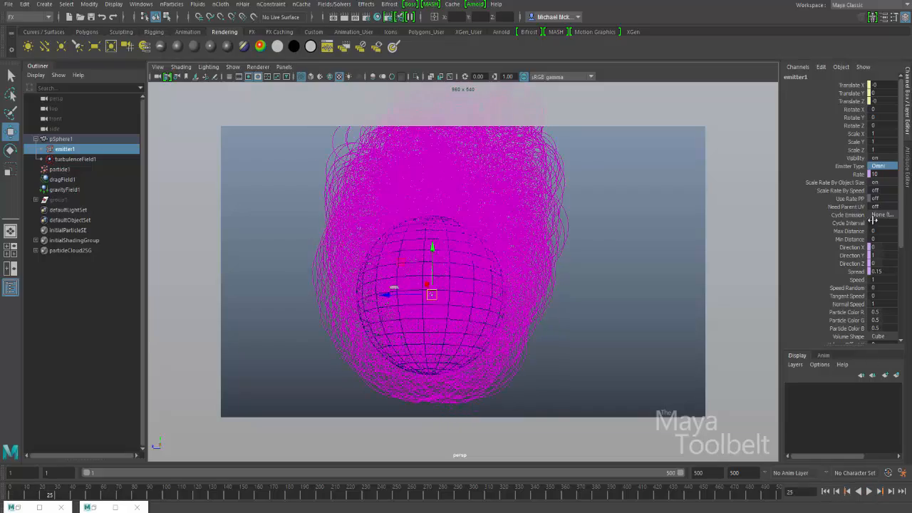
- Switch emitter1 to the Surface type and examine the particle distribution around the sphere
click(883, 165)
click(884, 189)
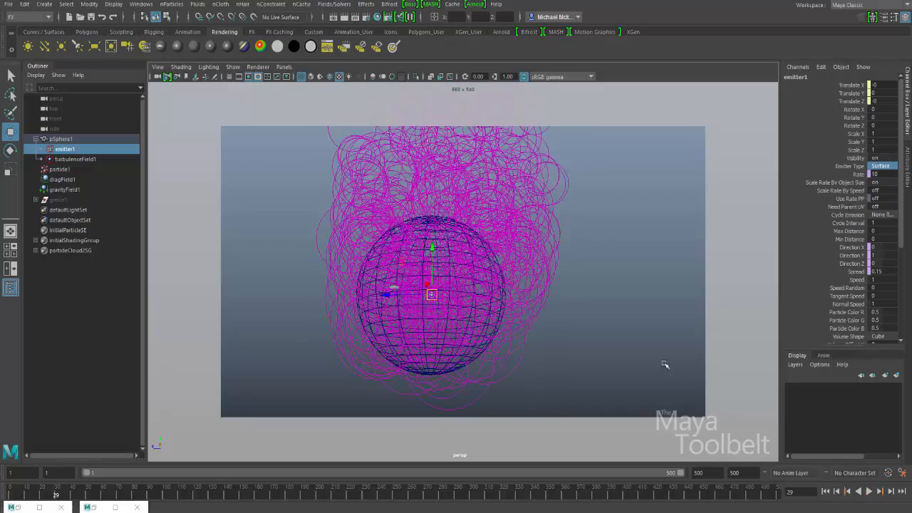
alt+drag(665, 364, 556, 317)
alt+middle_drag(556, 317, 569, 283)
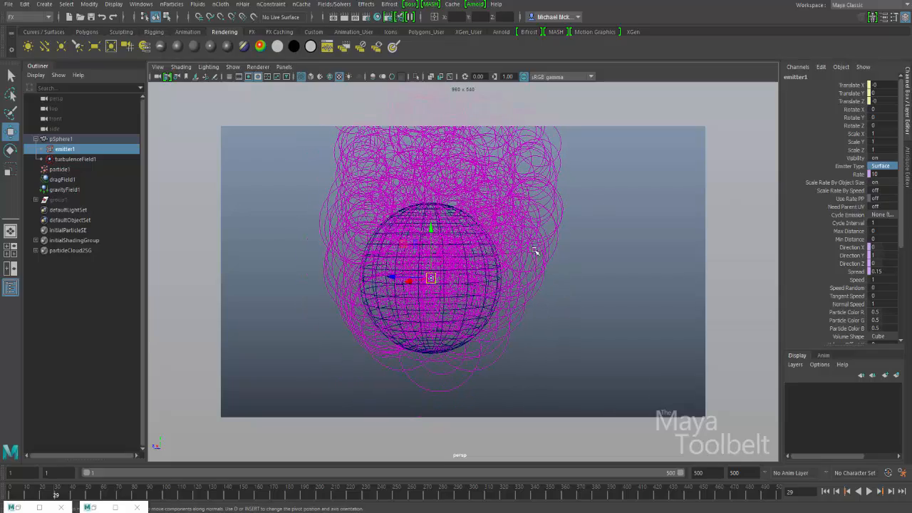
alt+drag(535, 251, 565, 245)
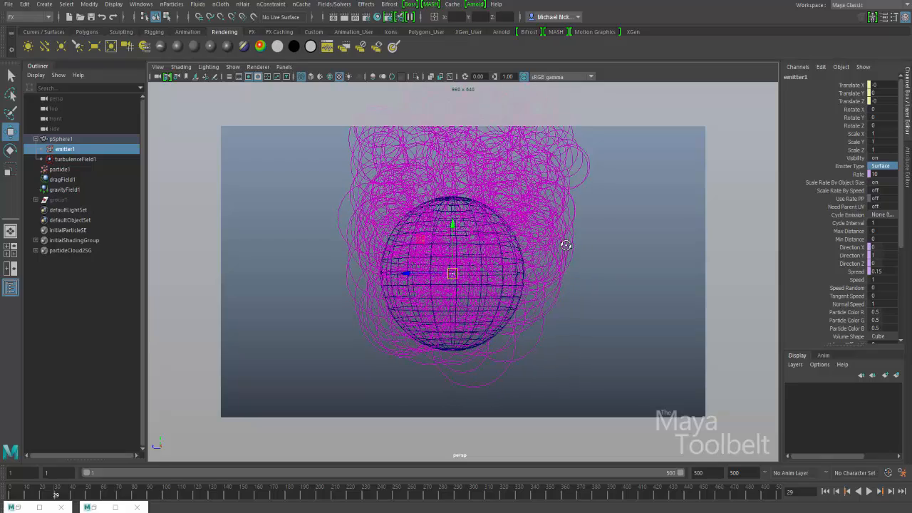
- Change the viewport background to black and examine the wireframe particles against it
key(alt+b)
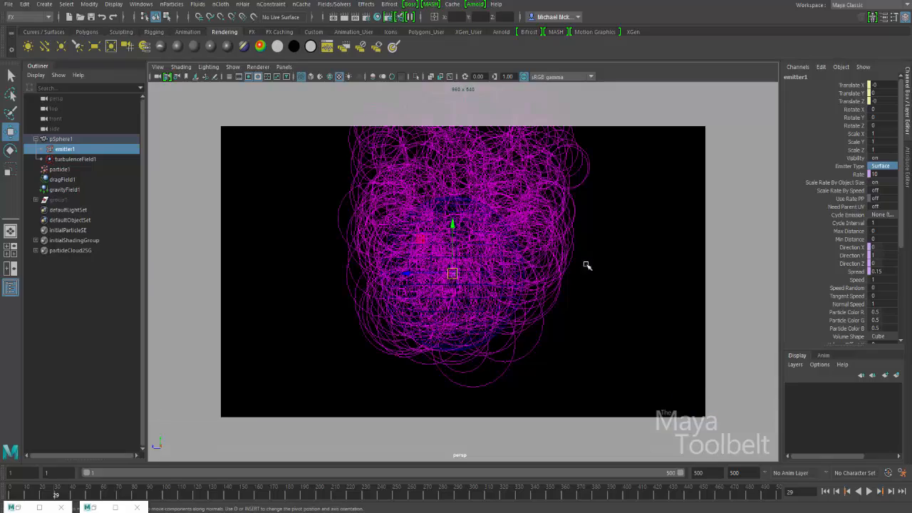
mouse_move(576, 250)
alt+middle_down()
mouse_move(576, 334)
mouse_move(603, 269)
mouse_move(558, 249)
alt+middle_up()
mouse_move(559, 249)
alt+mouse_down()
mouse_move(520, 261)
mouse_move(548, 259)
alt+mouse_up()
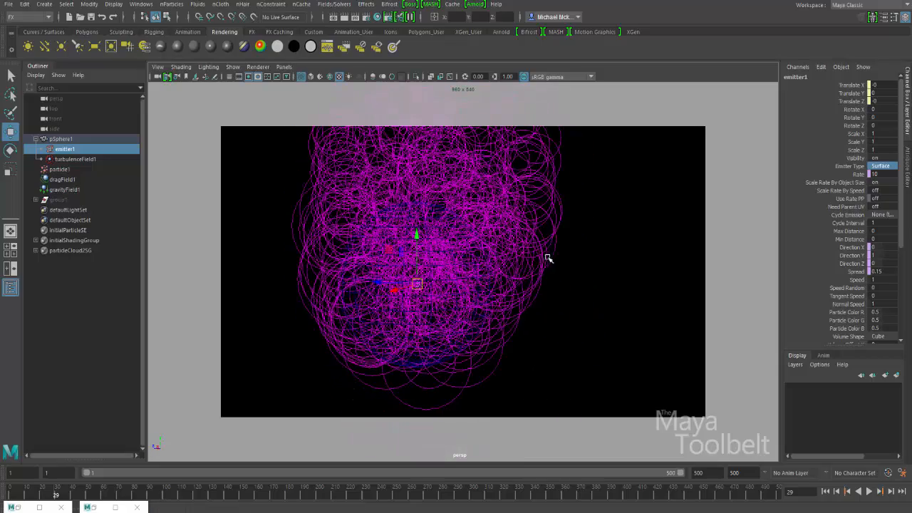
- Set emitter1's type to Directional, replay the simulation from frame 1, stop it and examine the particles from several angles
click(885, 168)
click(875, 175)
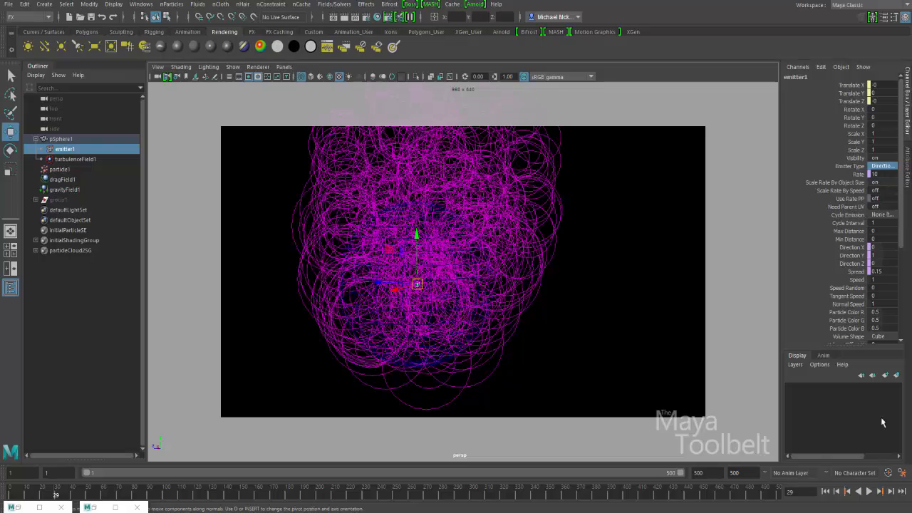
click(826, 493)
click(869, 491)
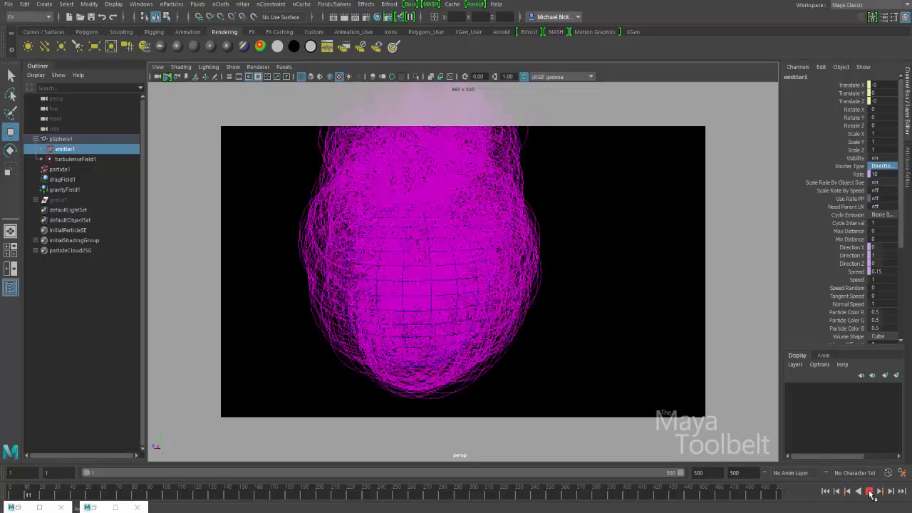
click(870, 492)
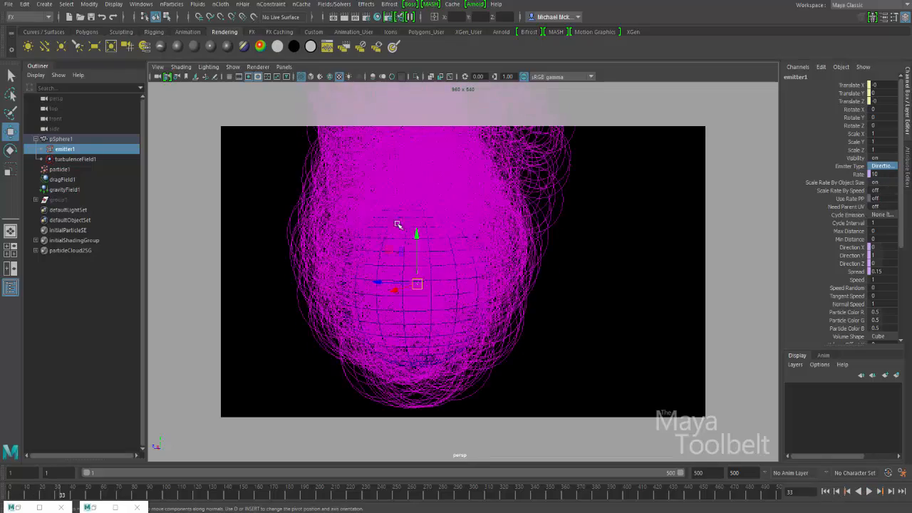
alt+drag(458, 339, 485, 224)
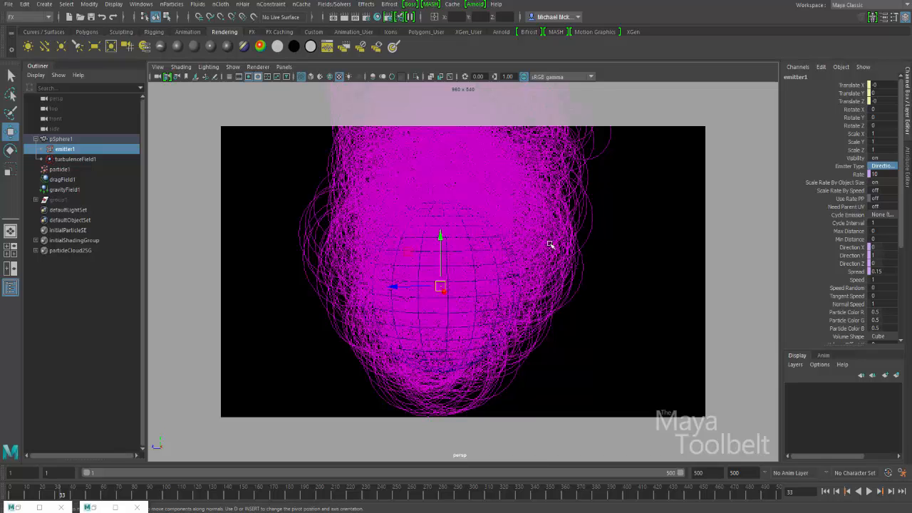
alt+drag(572, 317, 451, 278)
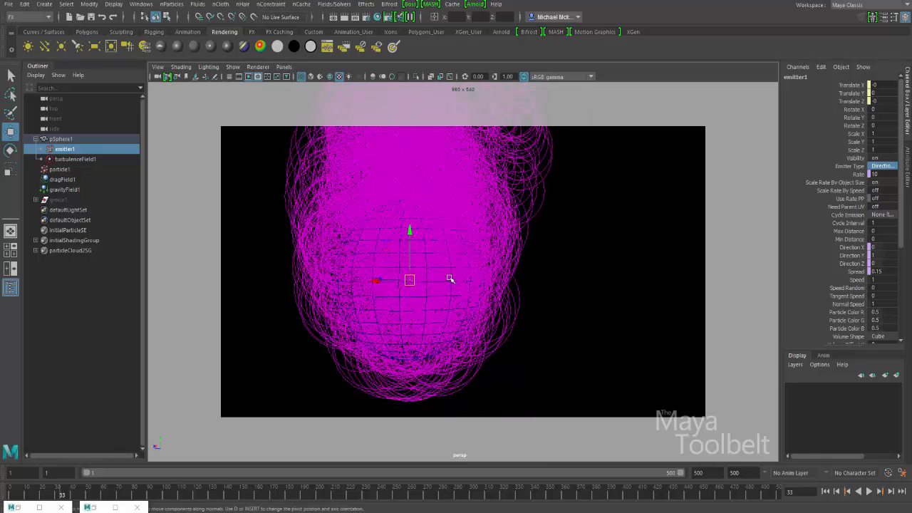
alt+drag(529, 248, 576, 247)
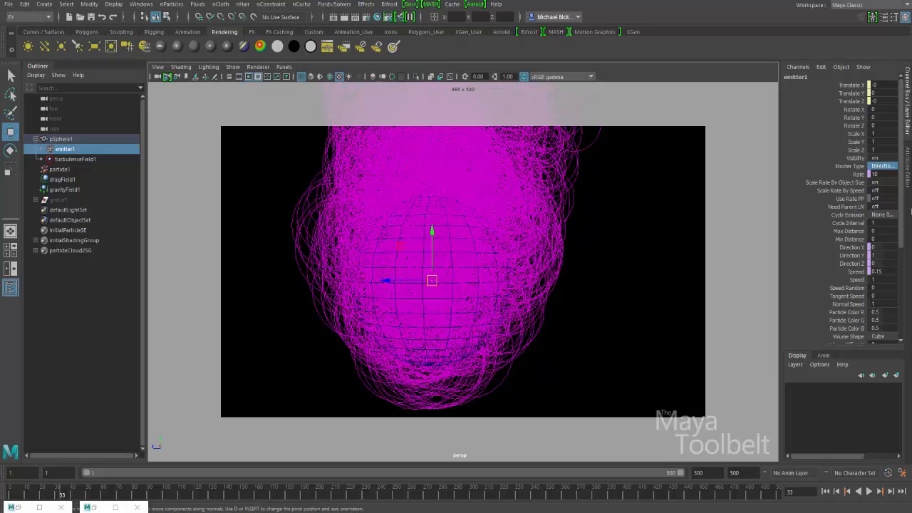
- Set particle1's Fire Spread to 0 and replay the simulation from frame 1
click(887, 166)
click(888, 165)
click(883, 272)
click(867, 271)
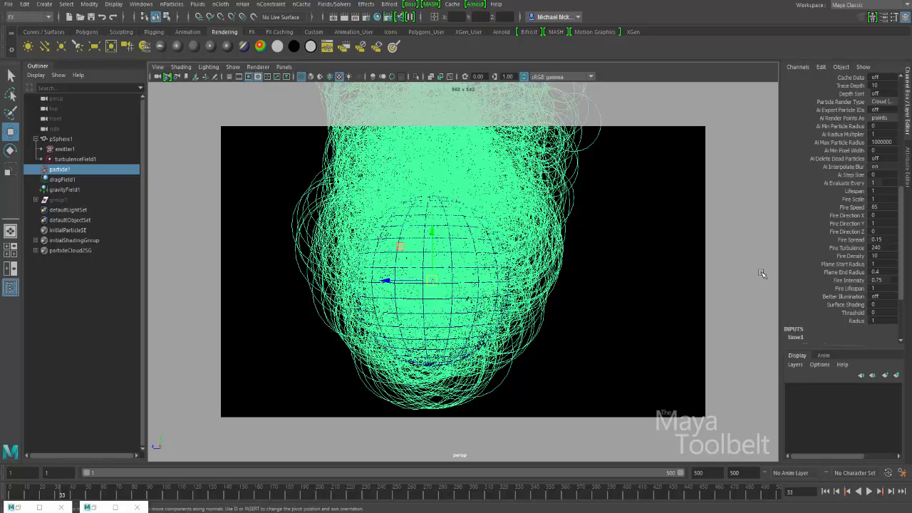
double_click(886, 239)
click(825, 491)
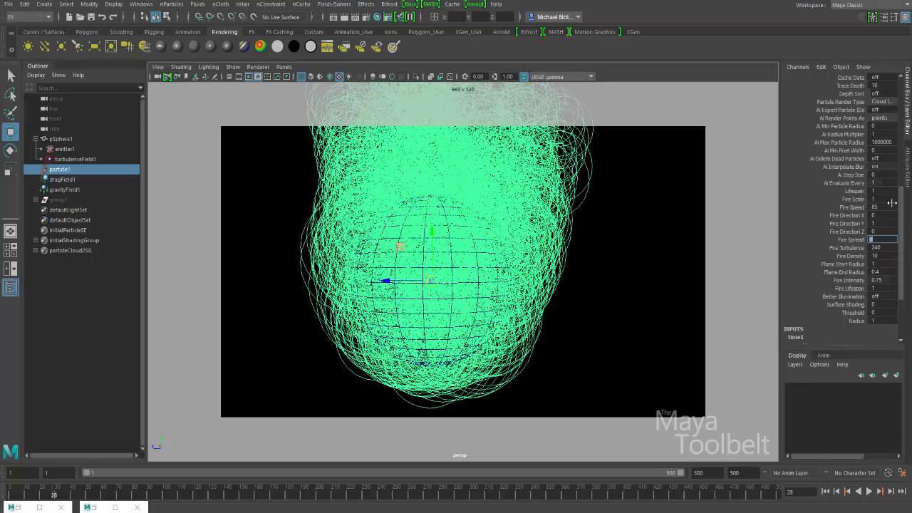
- Set particle1's Fire Direction Y to 0 and replay the simulation from frame 1
click(878, 224)
click(825, 491)
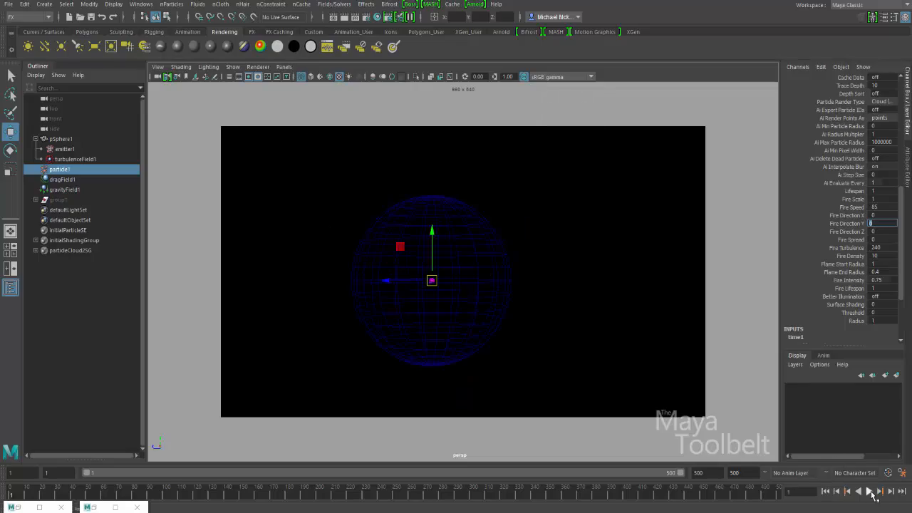
click(868, 491)
click(870, 493)
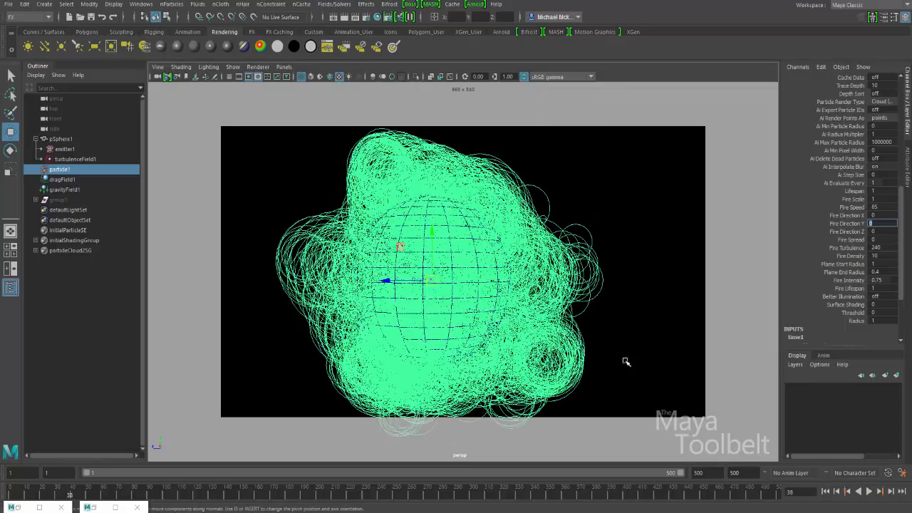
- Set particle1's Fire Scale to 0.1, replay from frame 1 and examine the particles around the sphere
click(883, 199)
click(825, 492)
click(868, 491)
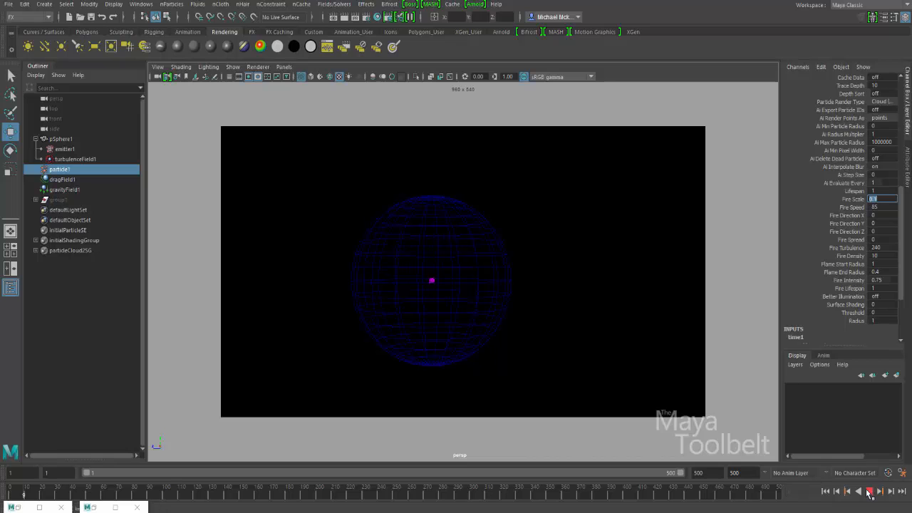
click(870, 492)
click(870, 491)
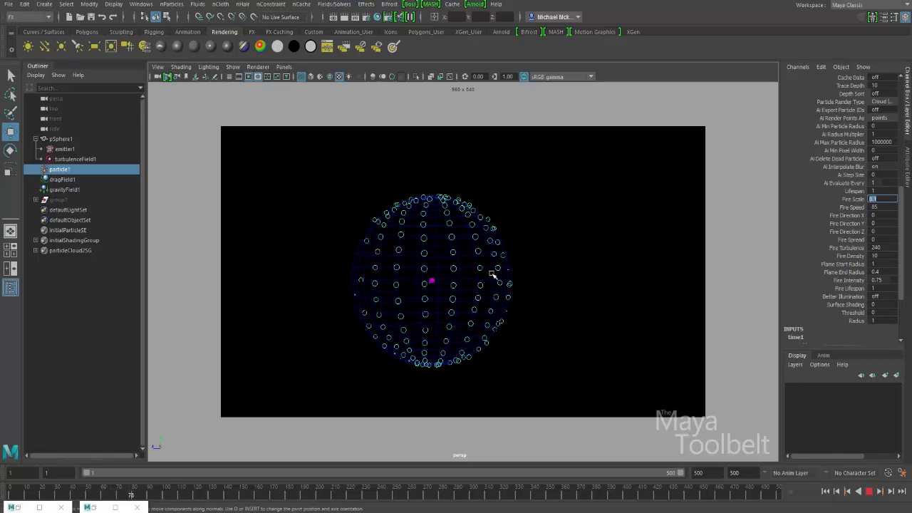
alt+drag(493, 275, 551, 267)
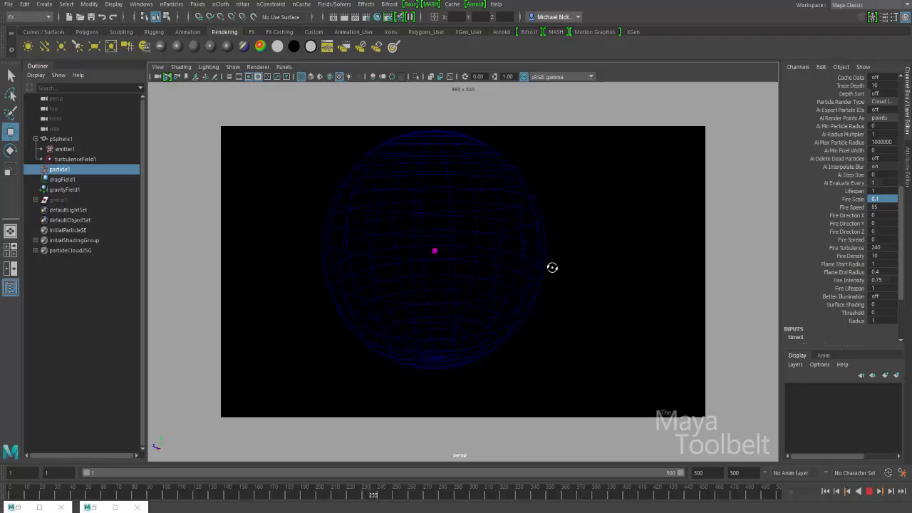
- Try several Fire Scale values on particle1 while the simulation plays, and settle on 0.2
double_click(888, 197)
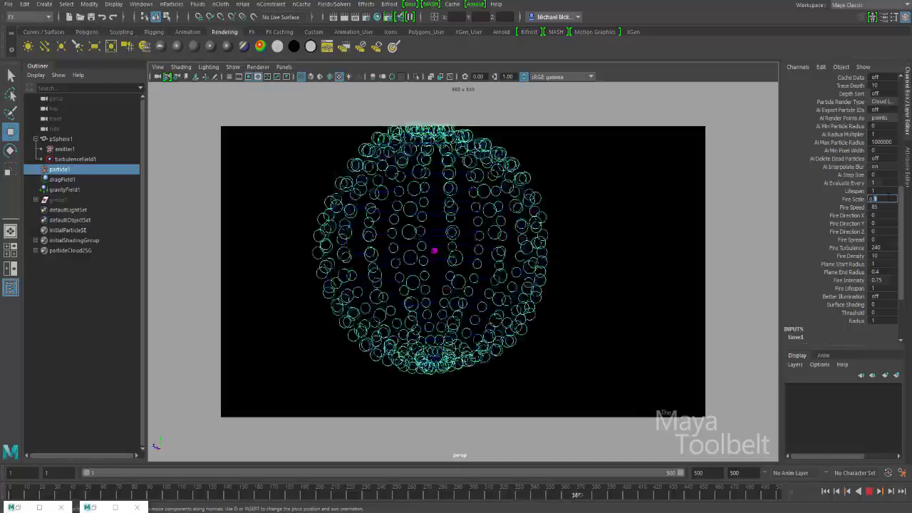
text(8)
key(Return)
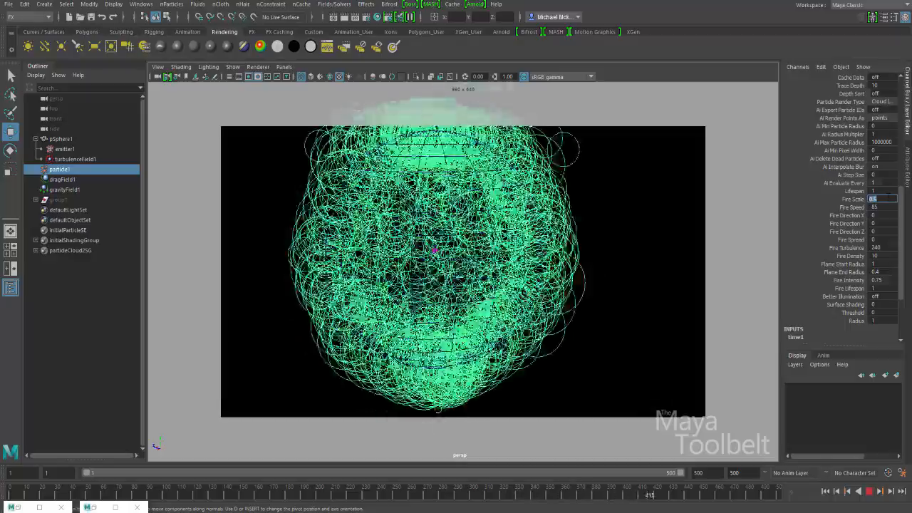
text(5)
key(Return)
text(.3)
key(Return)
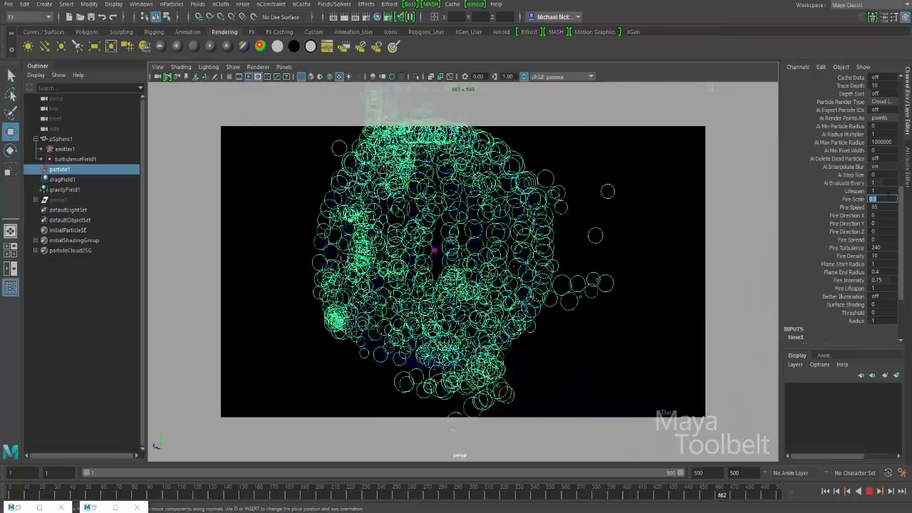
text(.1)
key(Return)
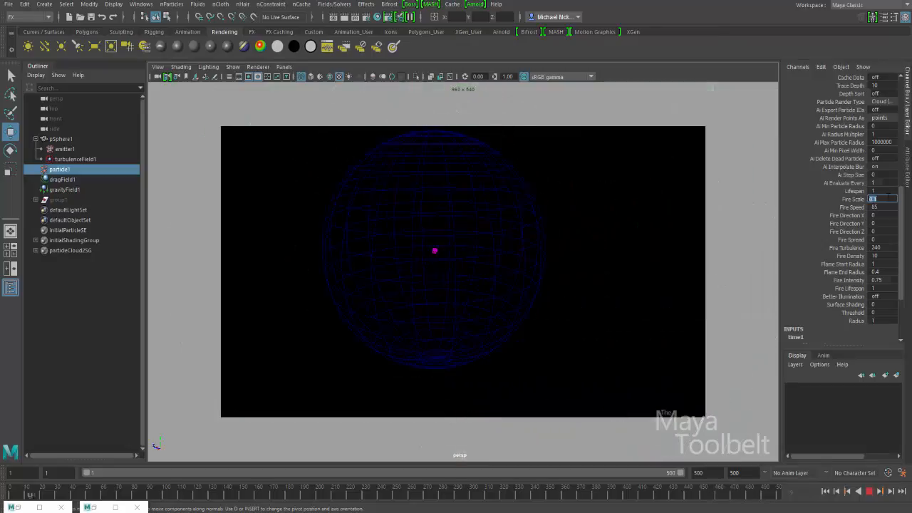
text(.2)
key(Return)
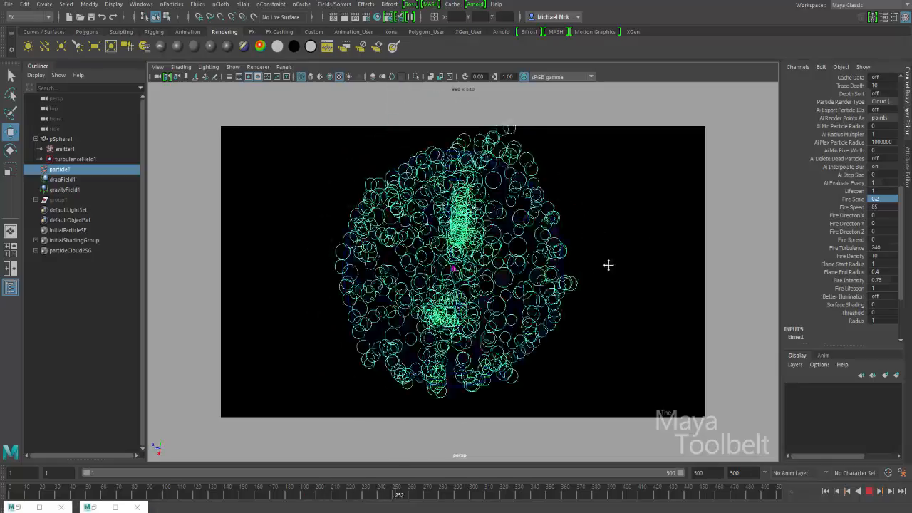
- Set particle1's Fire Spread to 0.15 while the simulation keeps playing
click(882, 239)
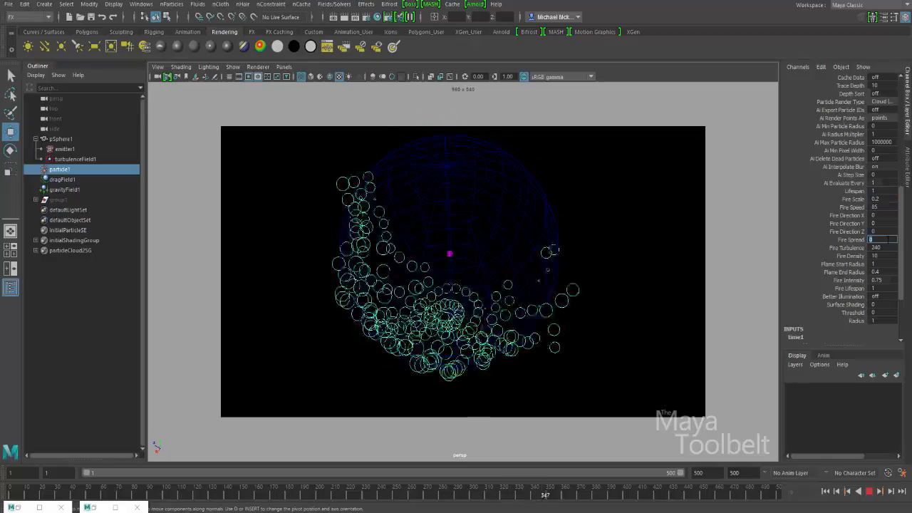
mouse_move(599, 263)
alt+mouse_down()
mouse_move(594, 293)
mouse_move(607, 275)
alt+mouse_up()
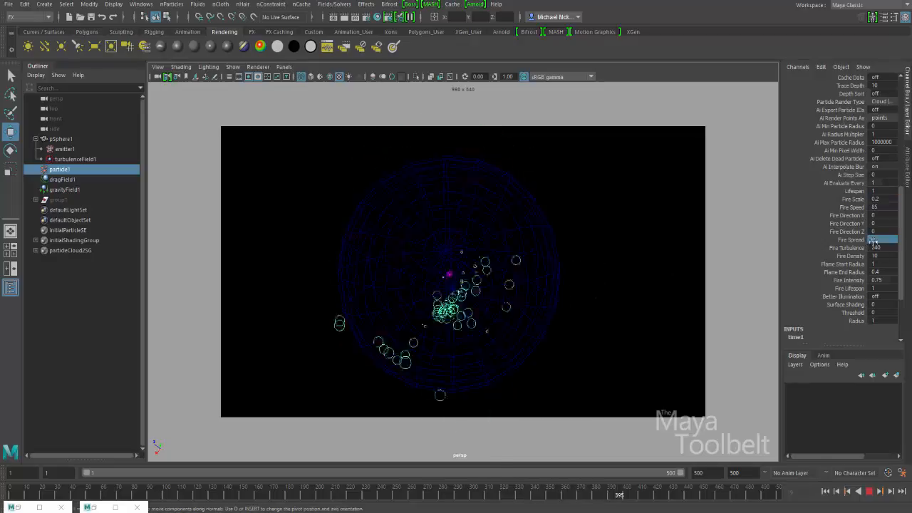
click(873, 241)
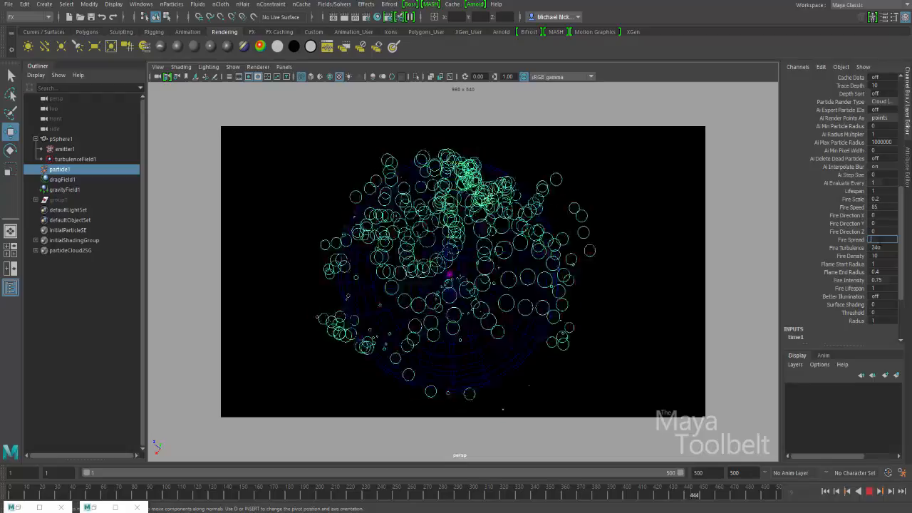
text(0.15)
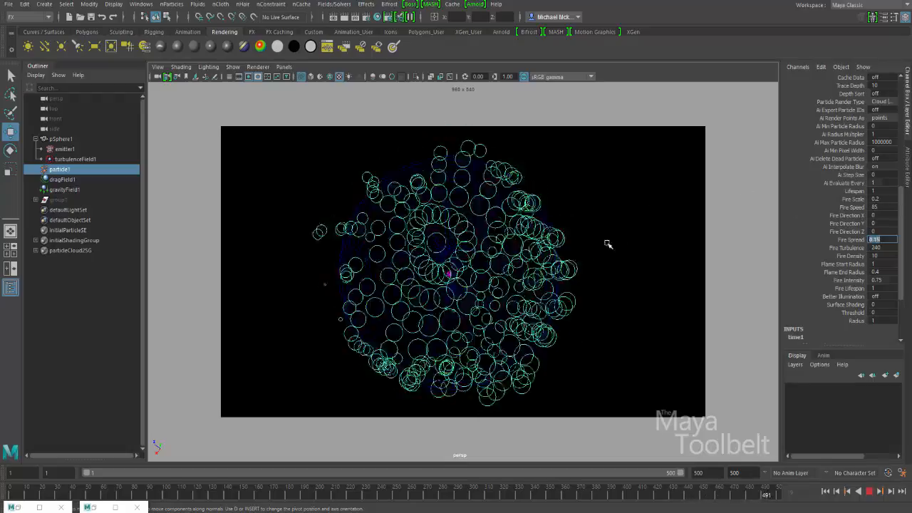
key(Return)
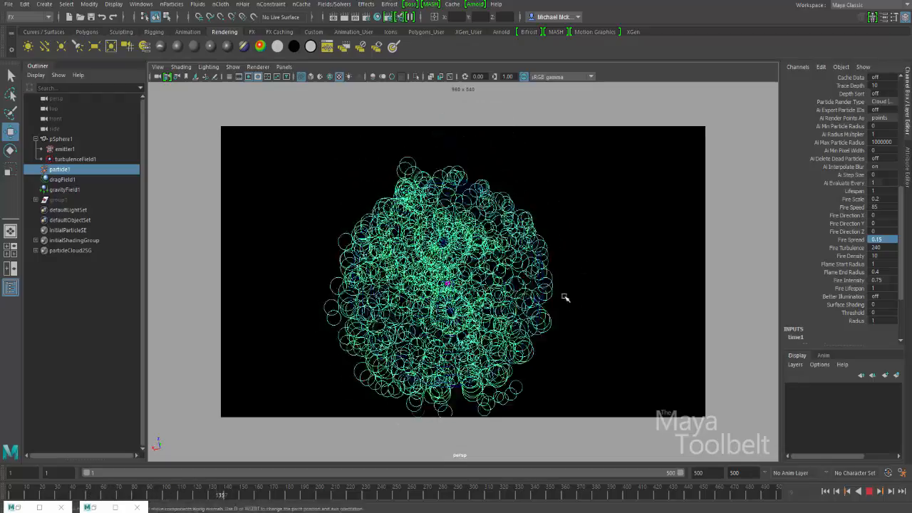
- Set particle1's Fire Spread to 1 and examine the emitted particles from several angles during playback
click(886, 239)
text(1)
key(Return)
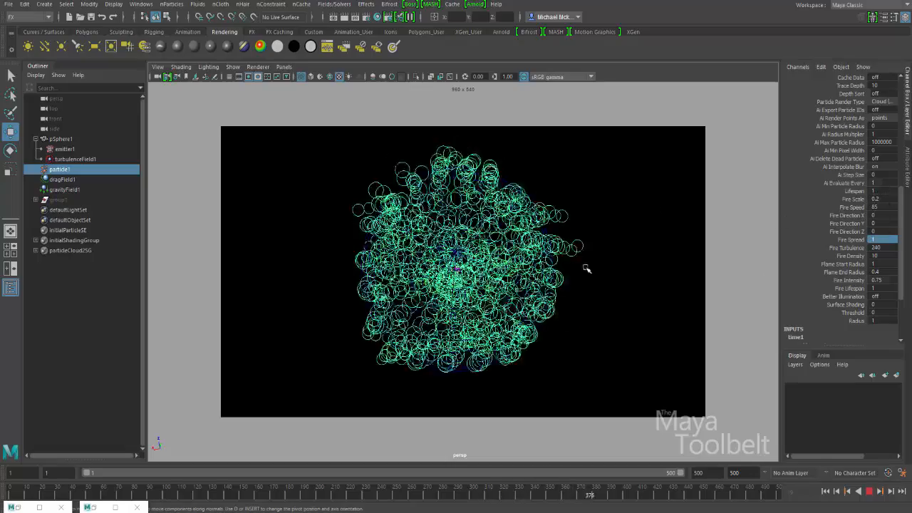
alt+drag(586, 267, 556, 210)
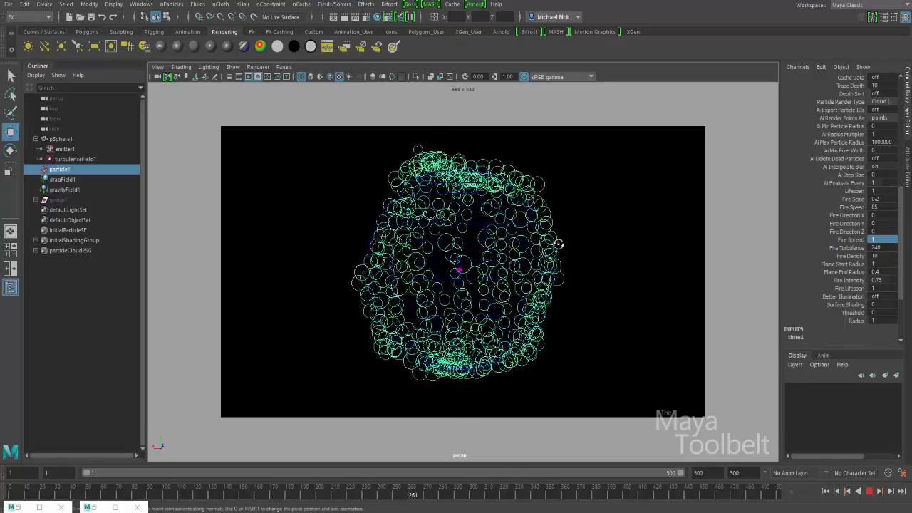
alt+drag(559, 244, 491, 279)
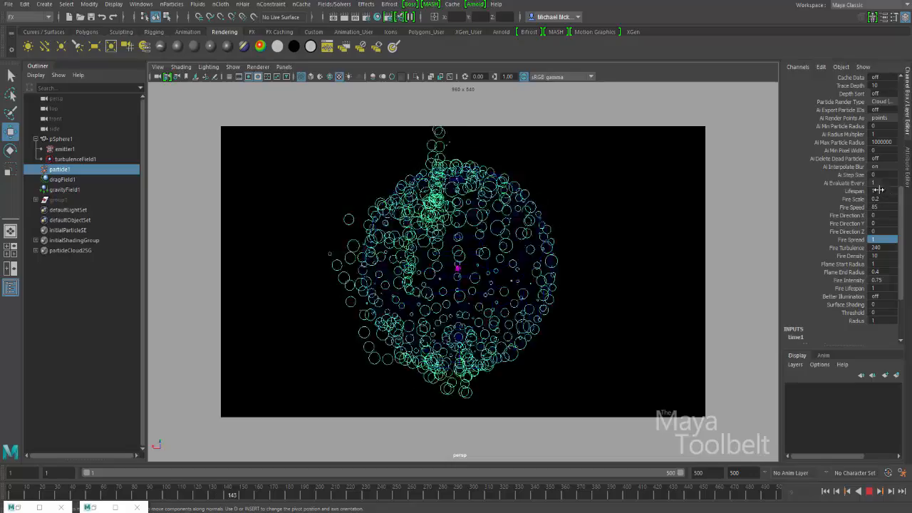
alt+drag(647, 277, 637, 246)
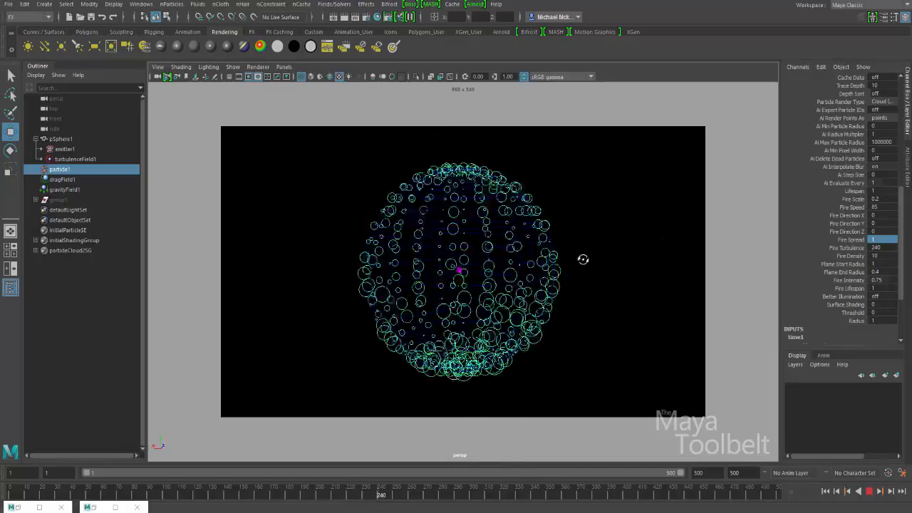
- Restore the Create Fire Effect Options window, stop the playback and switch the viewport background to the blue gradient
click(94, 508)
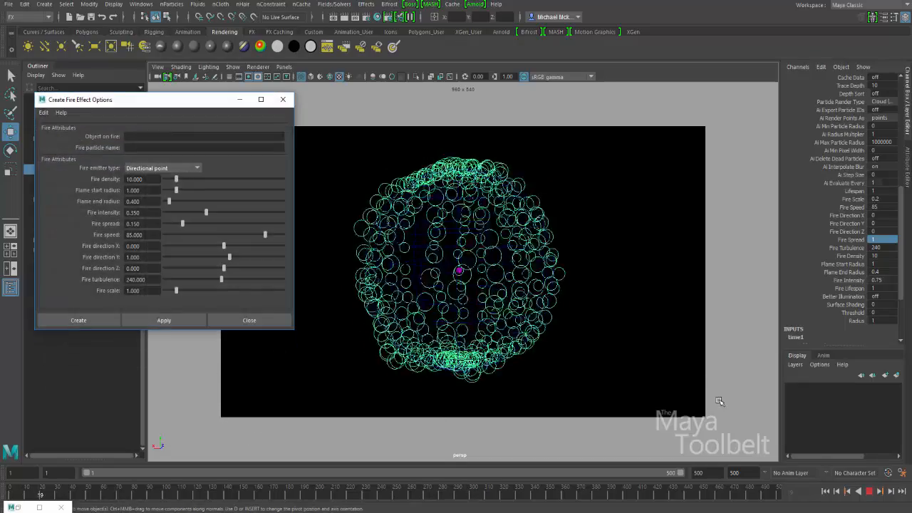
click(867, 491)
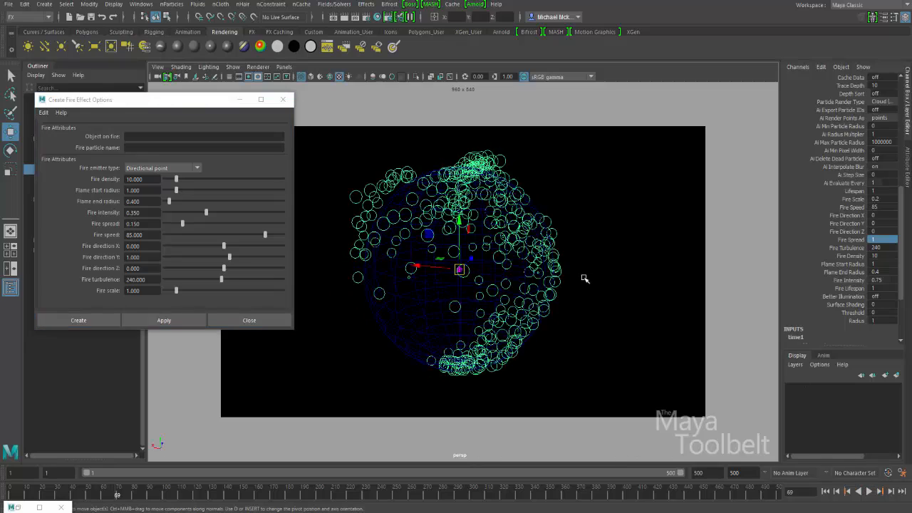
key(alt+b)
key(alt+b)
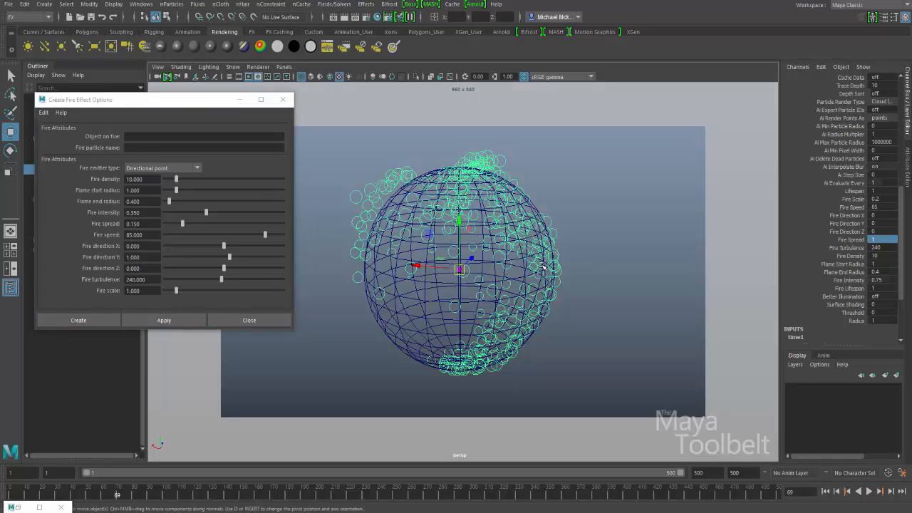
scroll(570, 260, down, 3)
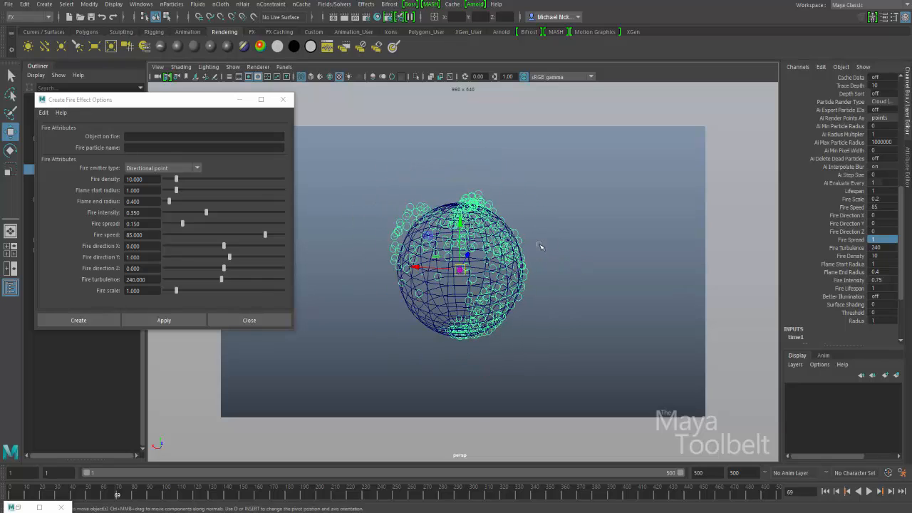
scroll(571, 261, down, 4)
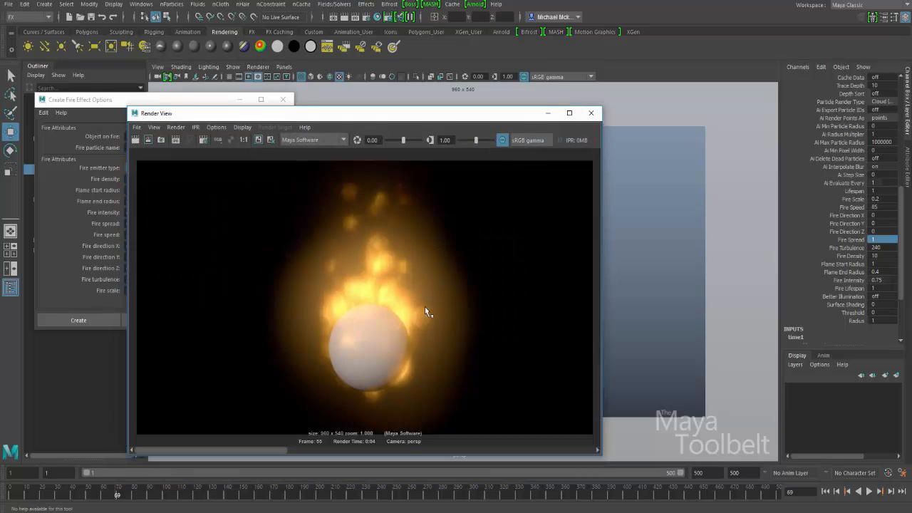
- Compare the stored fire renders in the Render View, and move that window clear of the fire options
drag(258, 448, 366, 441)
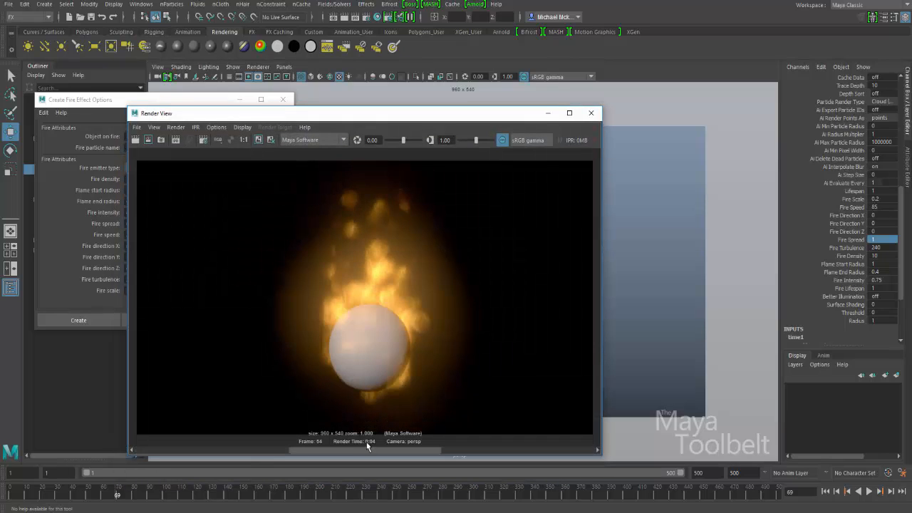
drag(477, 434, 516, 450)
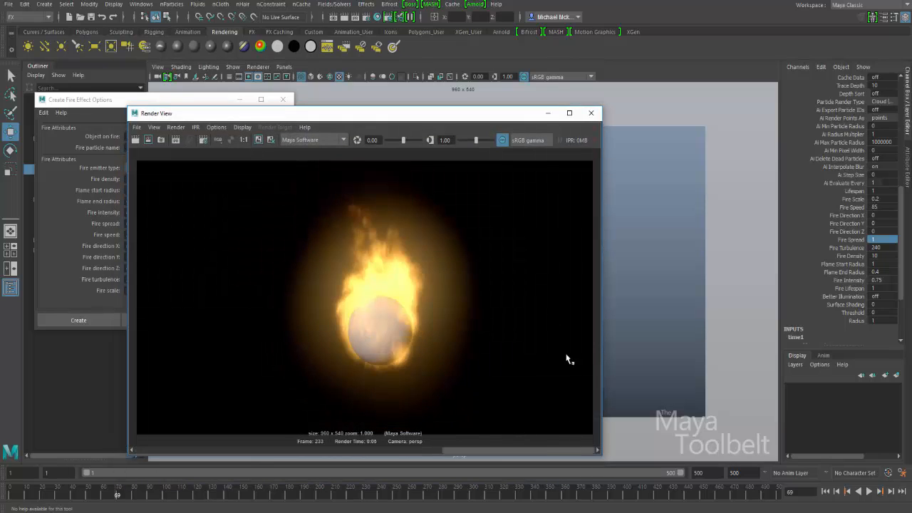
drag(294, 113, 403, 89)
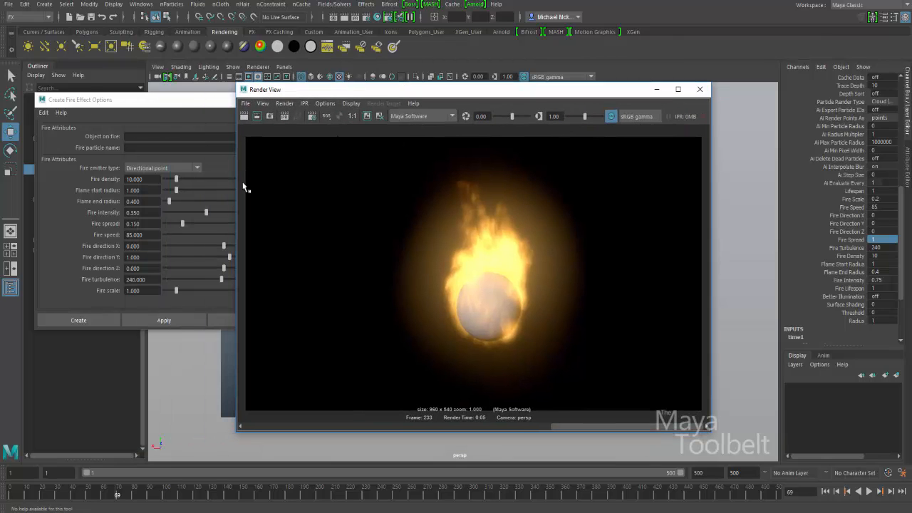
- Set the fire emitter type to Surface in the fire effect options and look over the available effects
click(160, 164)
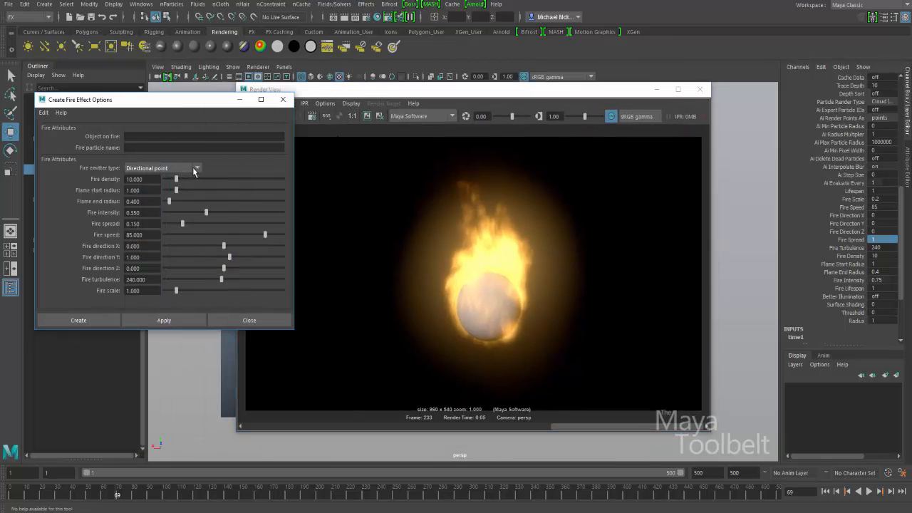
click(193, 170)
click(149, 197)
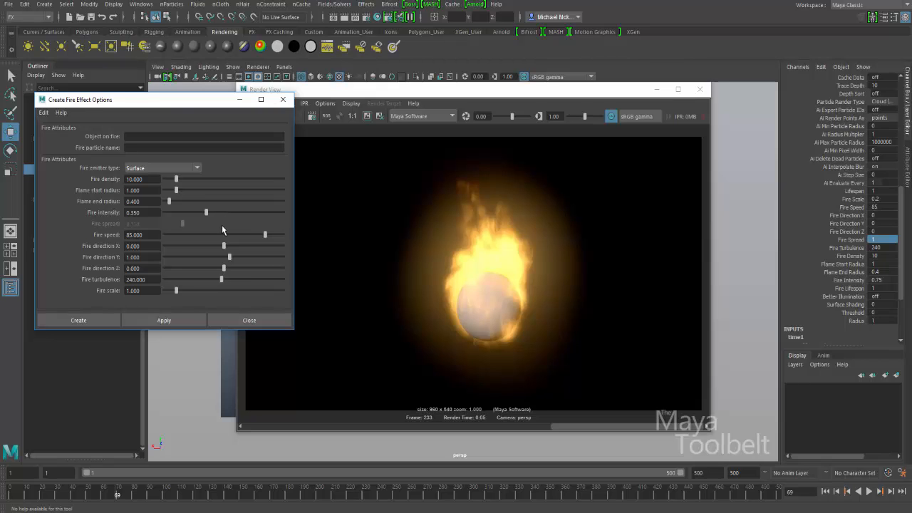
drag(354, 93, 421, 90)
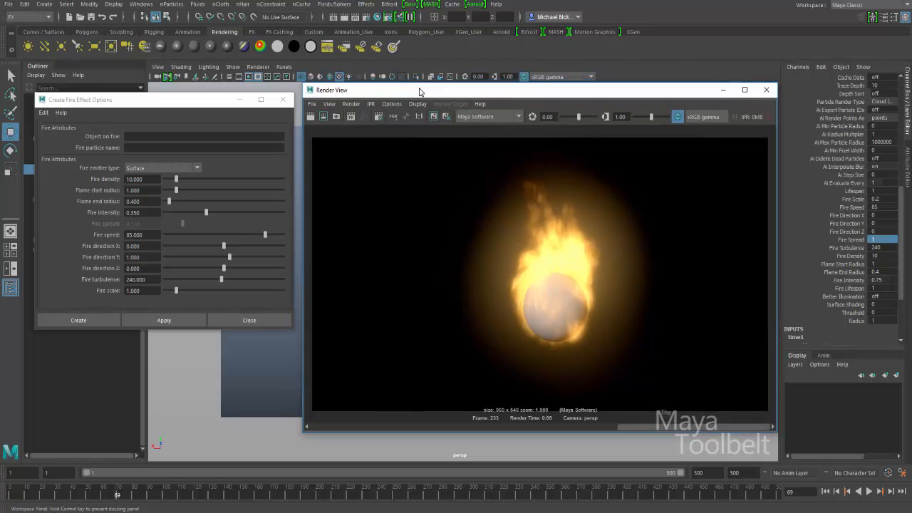
click(366, 5)
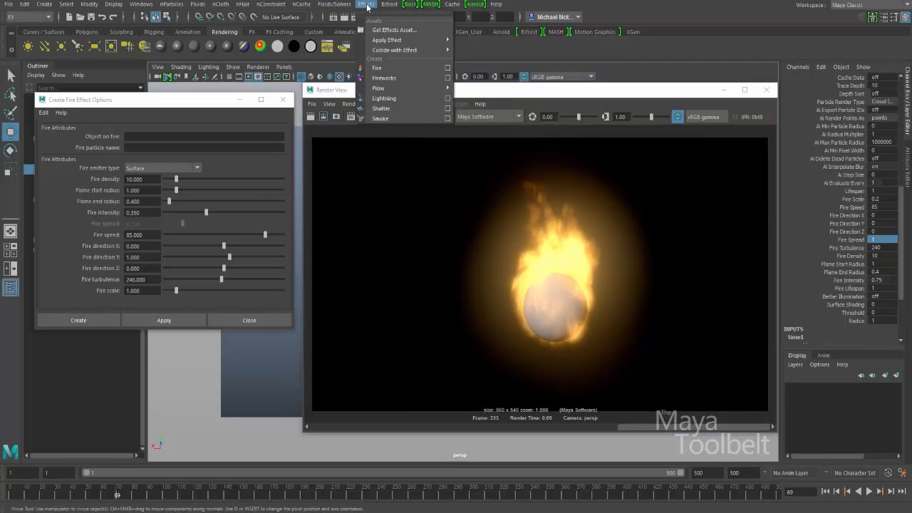